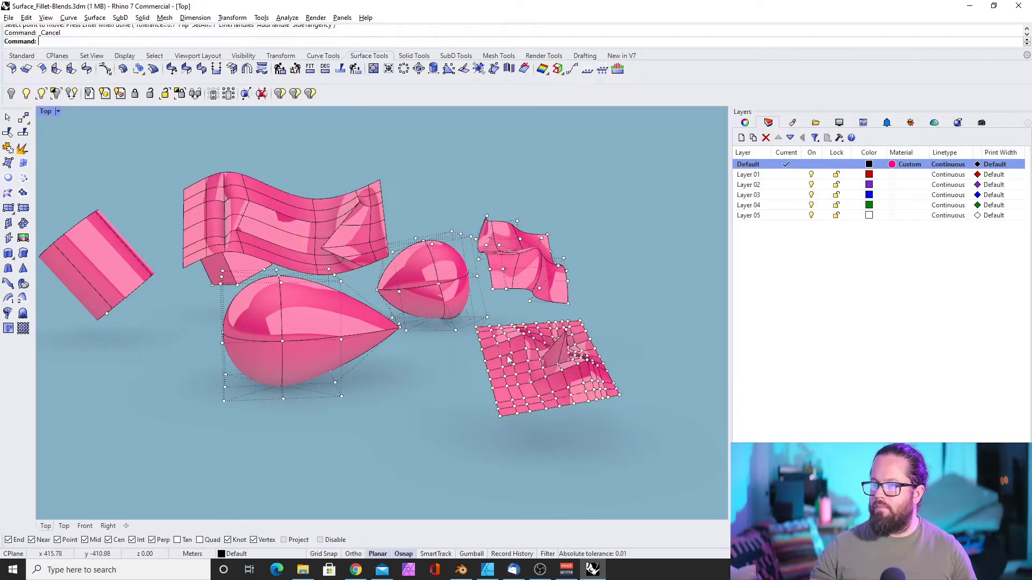
Look over the surfaces and solids in the scene from several angles and distances.
scroll(507, 357, down, 4)
right_drag(473, 366, 367, 385)
shift+right_drag(718, 356, 566, 357)
scroll(500, 362, down, 4)
mouse_move(427, 366)
right_down()
mouse_move(455, 352)
mouse_move(441, 361)
right_up()
scroll(443, 344, up, 9)
scroll(447, 331, down, 4)
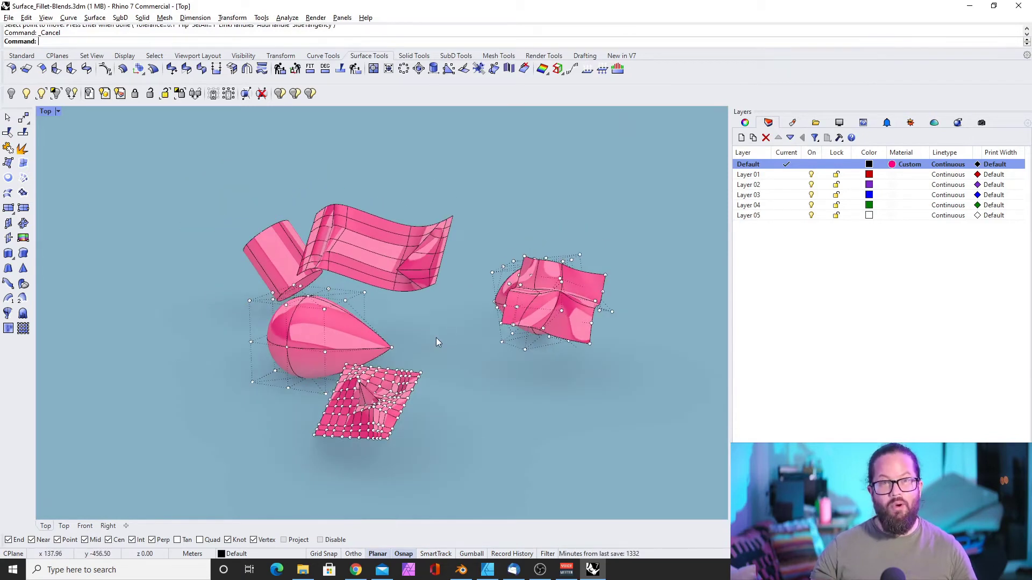
right_drag(436, 338, 468, 328)
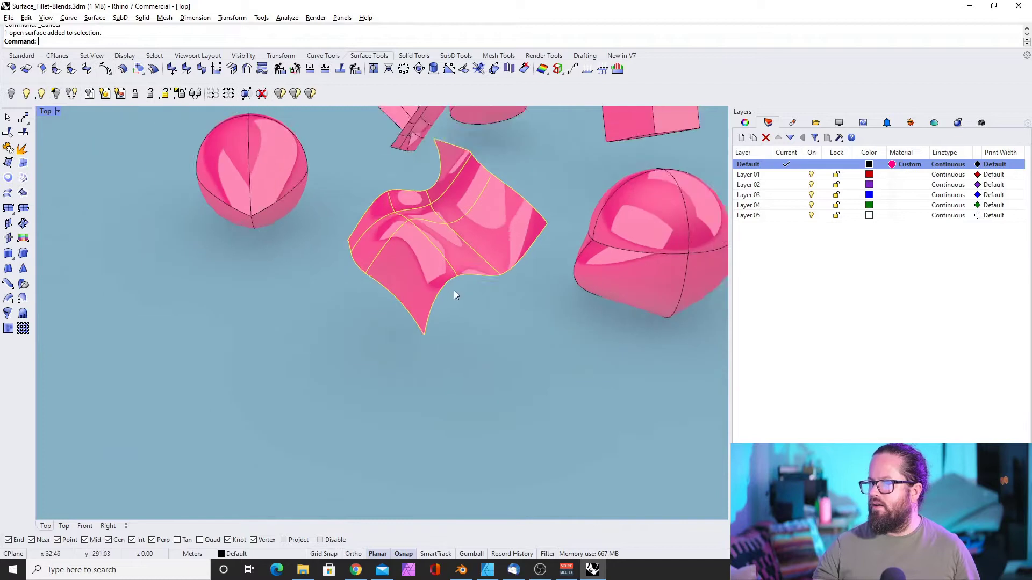
Start Offset Surface on the selected wavy surface and flip the offset direction back and forth.
mouse_move(453, 290)
right_down()
mouse_move(403, 283)
mouse_move(438, 282)
right_up()
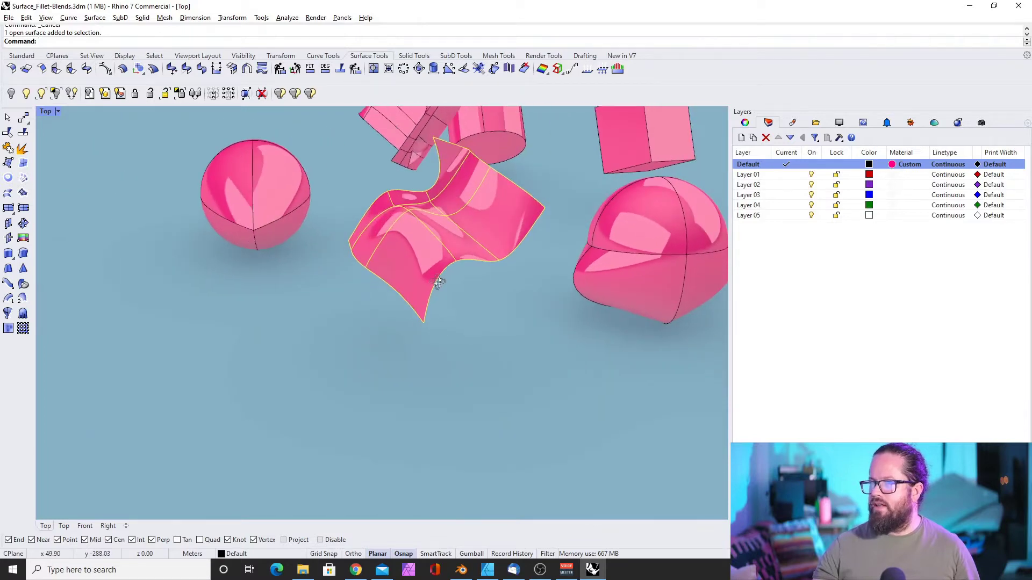
click(123, 68)
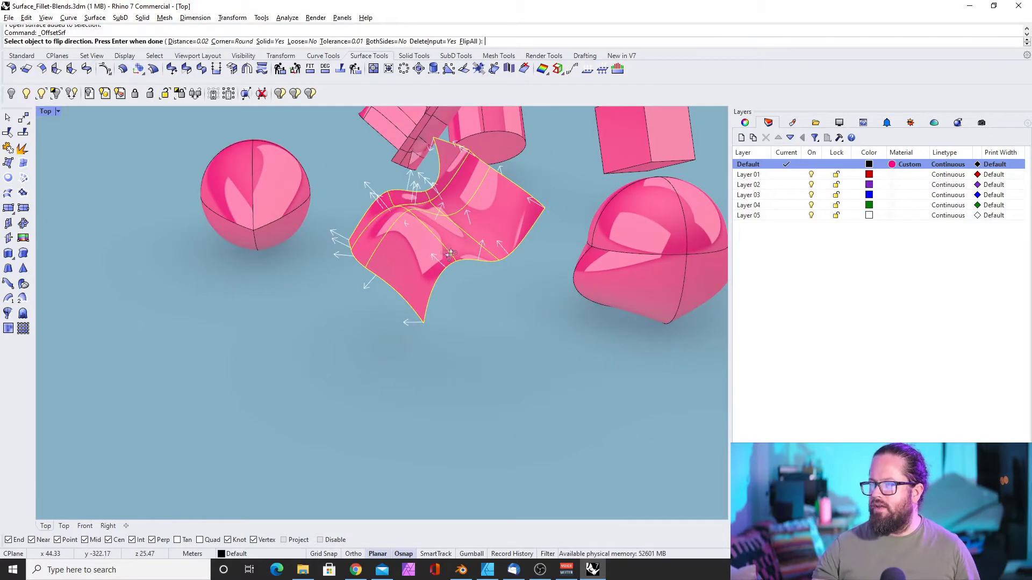
right_drag(462, 245, 491, 242)
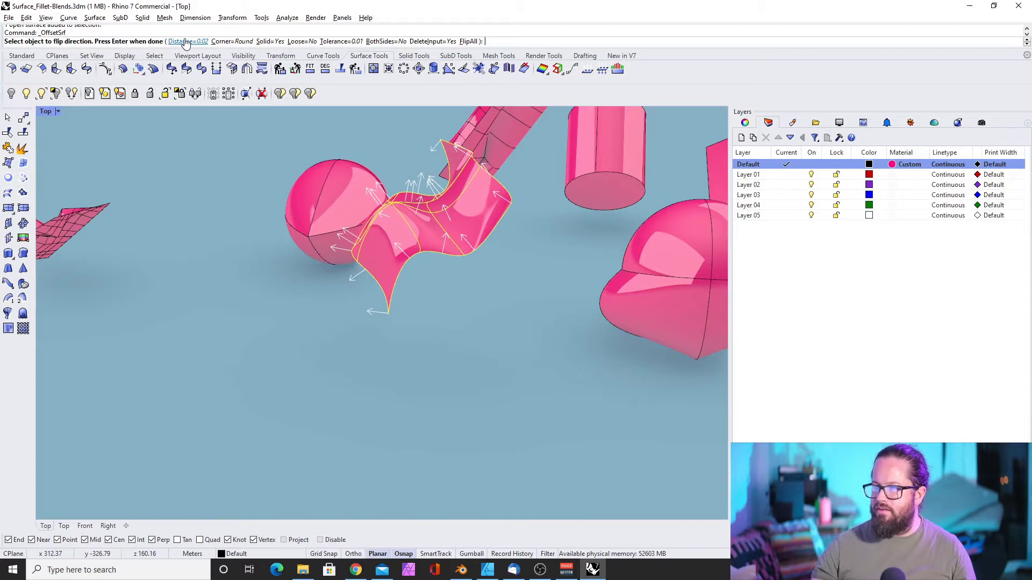
mouse_move(491, 321)
right_down()
mouse_move(495, 233)
mouse_move(465, 280)
mouse_move(511, 313)
mouse_move(505, 308)
right_up()
scroll(460, 220, up, 5)
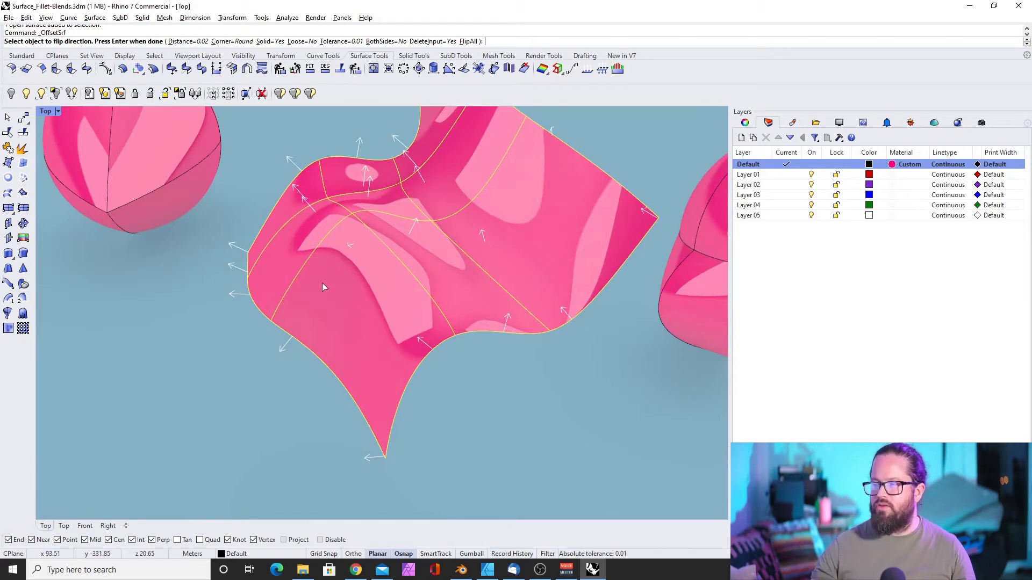
click(365, 235)
right_drag(365, 236, 429, 273)
scroll(509, 361, down, 5)
click(350, 173)
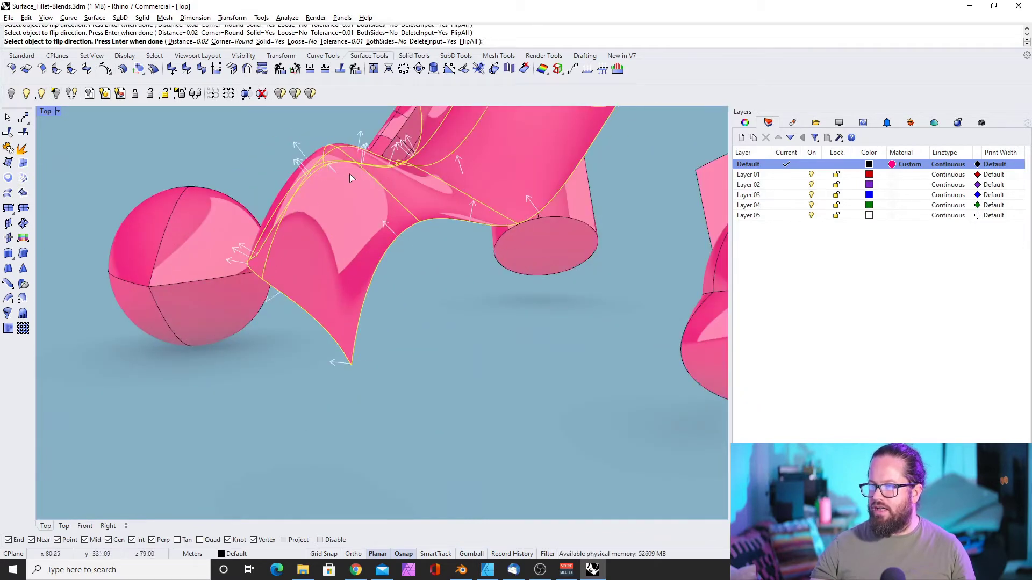
scroll(348, 175, down, 4)
right_drag(335, 299, 323, 322)
scroll(356, 207, up, 4)
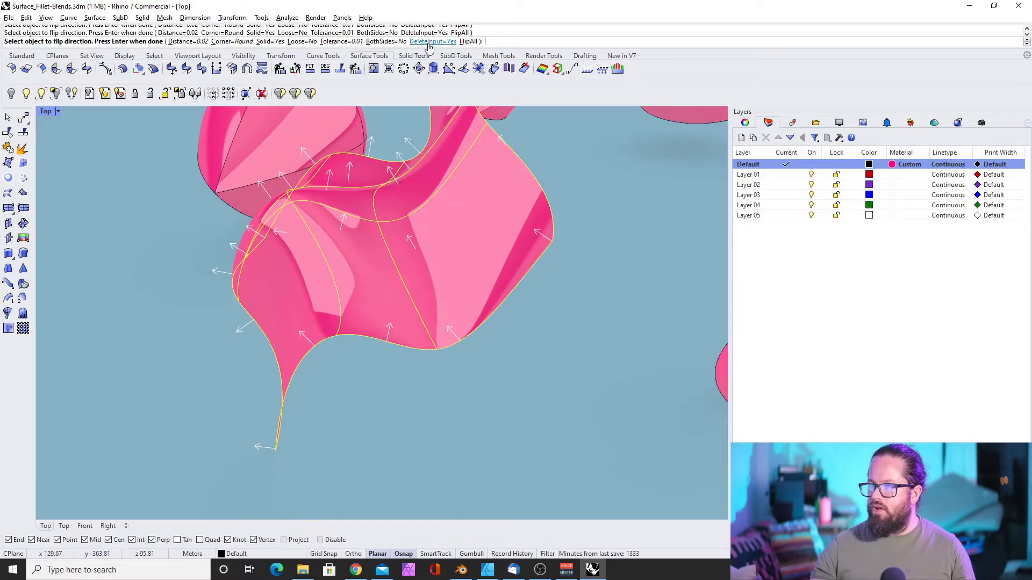
Set DeleteInput to No for the surface offset and set the offset distance to 2.
click(433, 42)
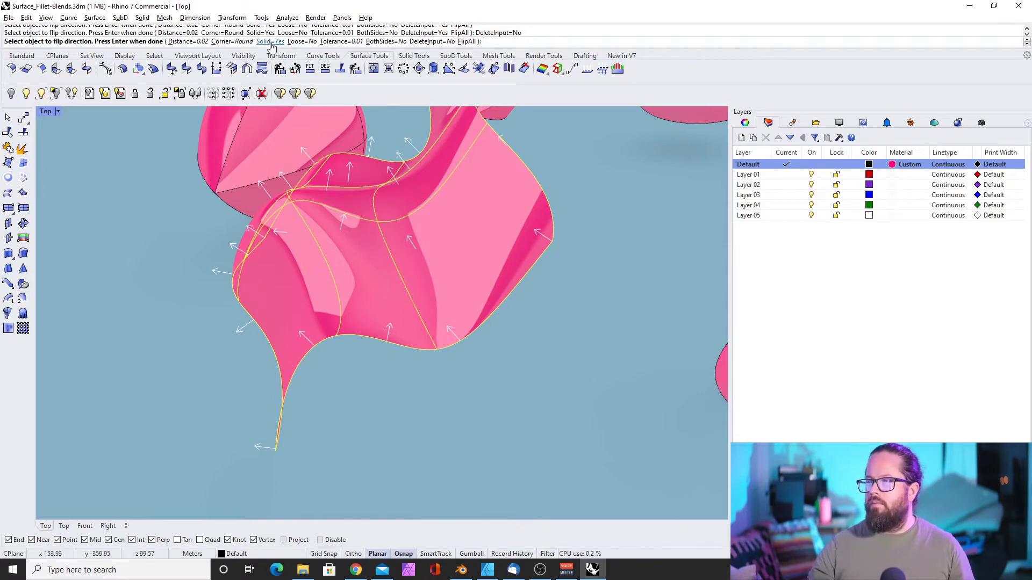
click(187, 41)
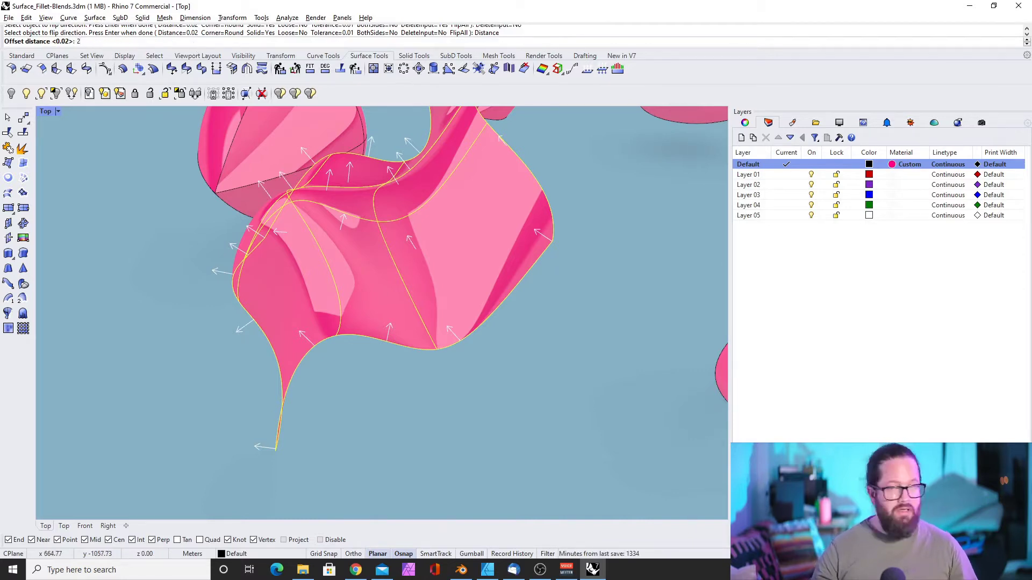
text(2)
key(Return)
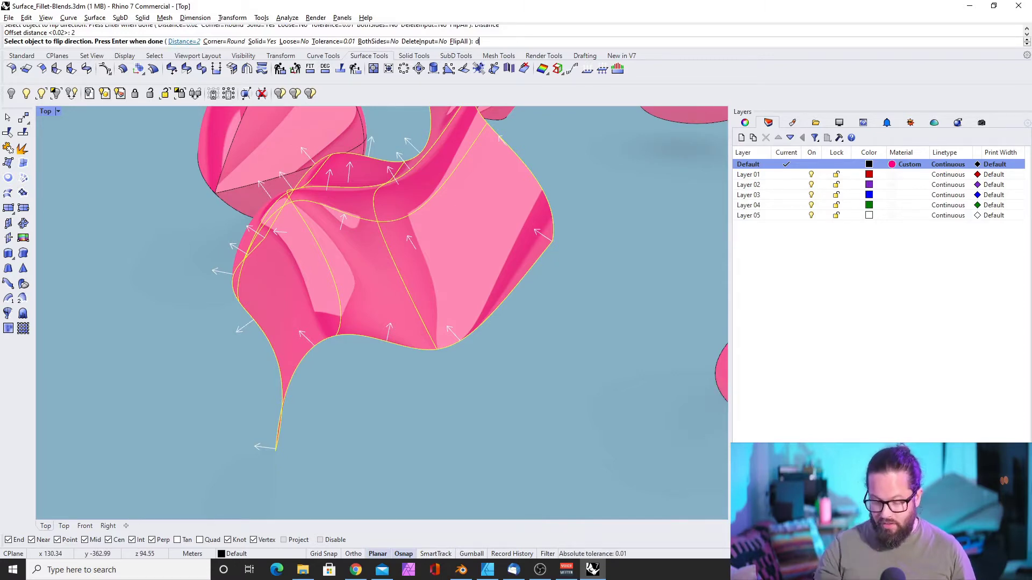
text(d)
key(Return)
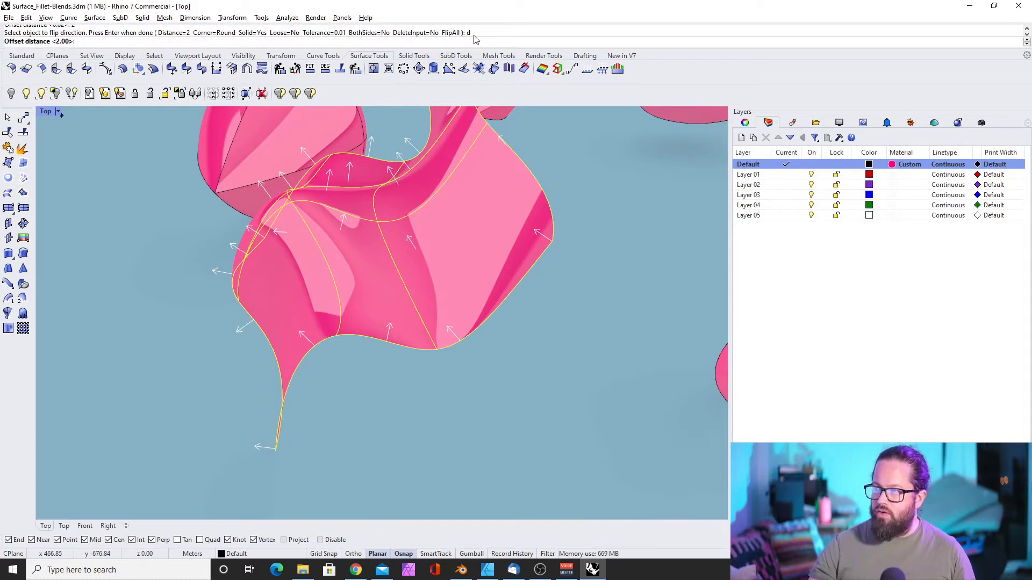
key(Return)
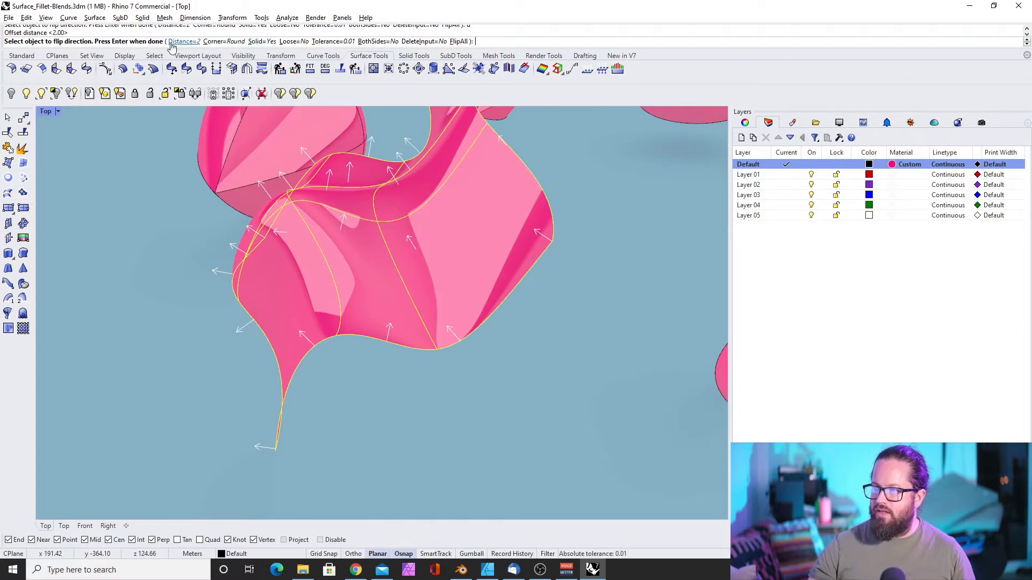
Set the surface offset distance to 3.
text(d)
key(Return)
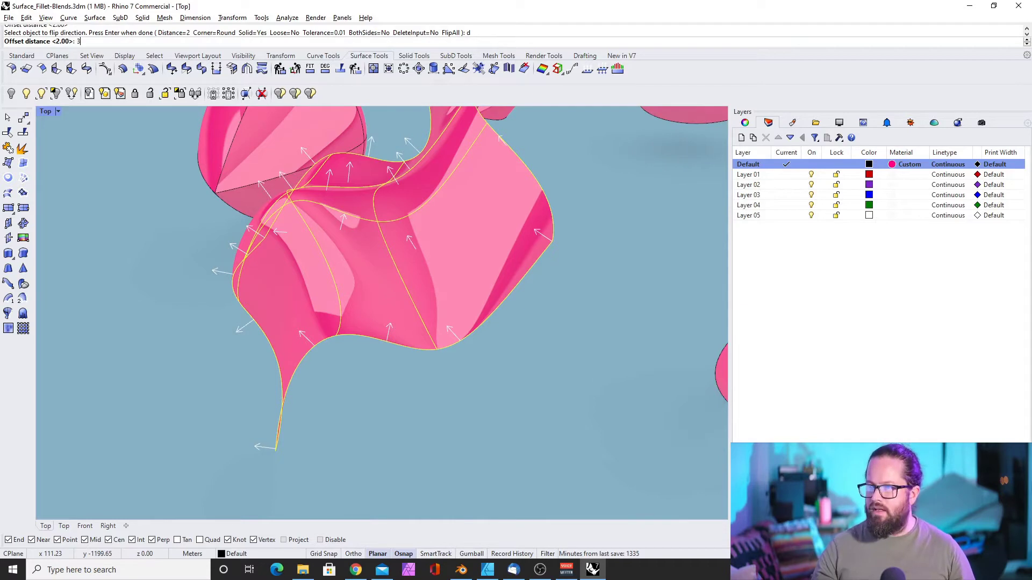
text(3)
key(Return)
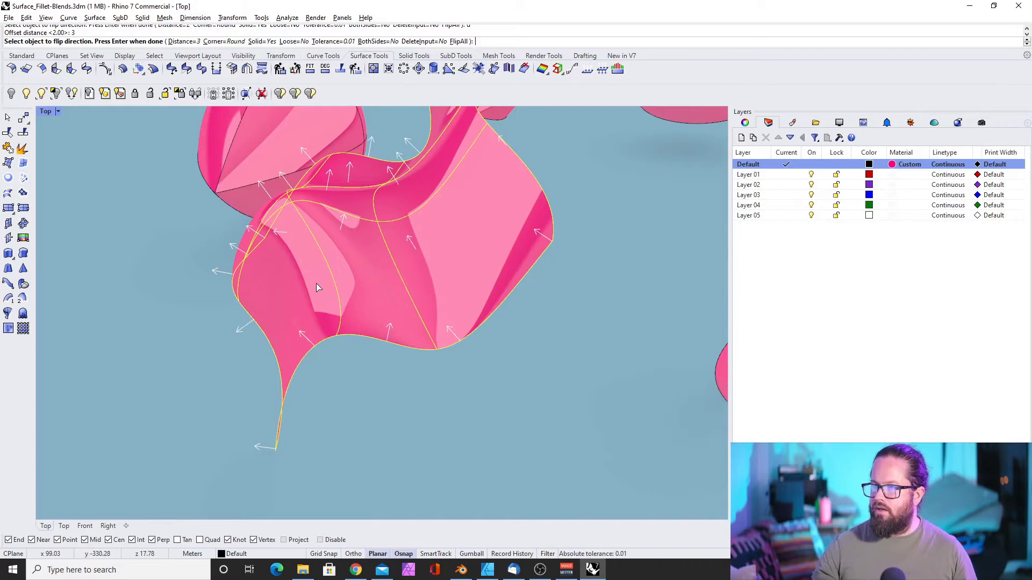
Try the solid offset of the wavy surface at this distance, inspect it from below, and undo it.
key(Return)
right_drag(316, 283, 507, 226)
scroll(508, 226, up, 8)
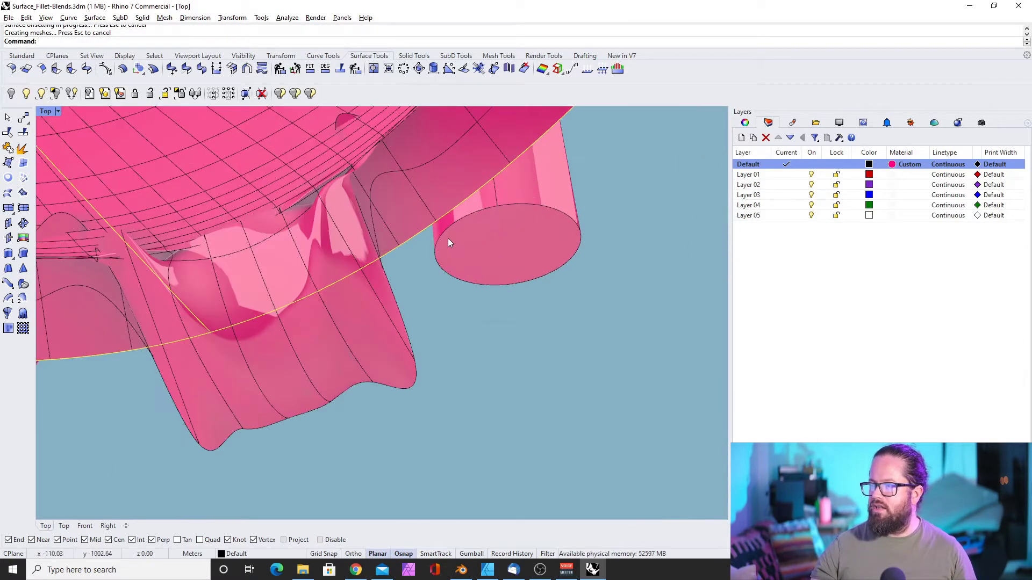
scroll(391, 270, down, 3)
right_drag(333, 277, 382, 277)
key(ctrl+z)
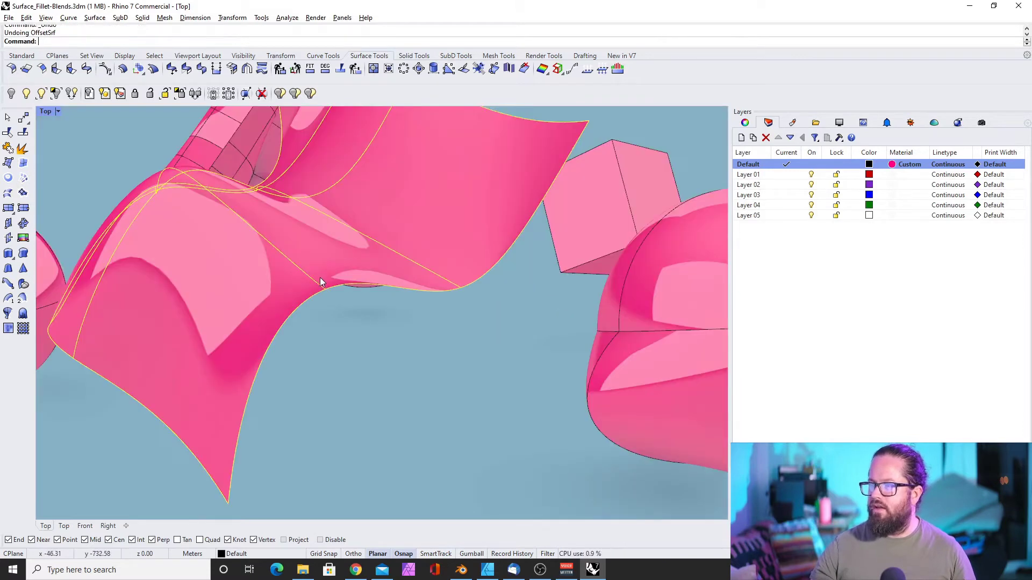
Show the wavy surface's control points and shift a corner point along the red gumball axis to reshape it.
scroll(343, 298, down, 5)
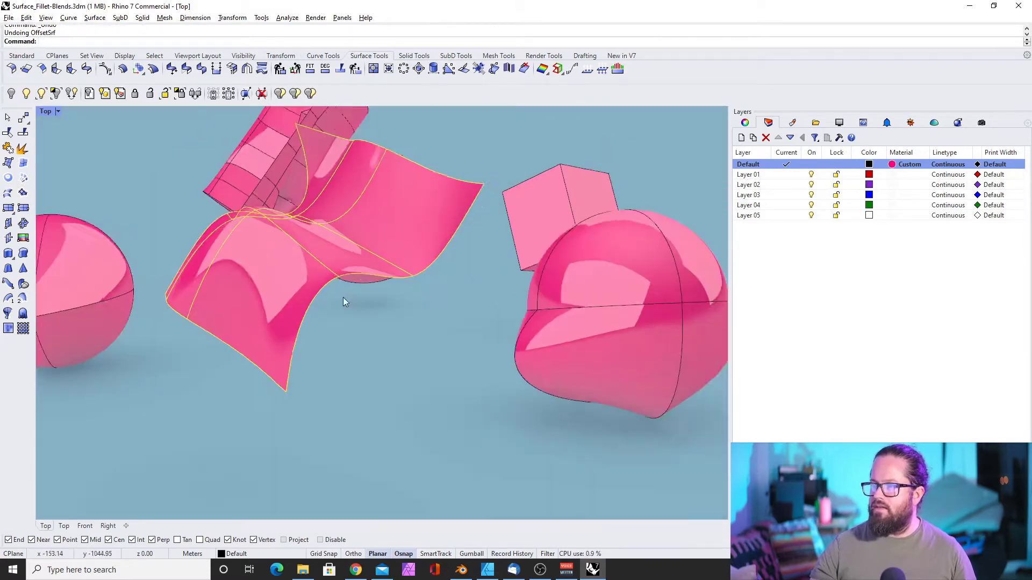
right_drag(342, 298, 309, 323)
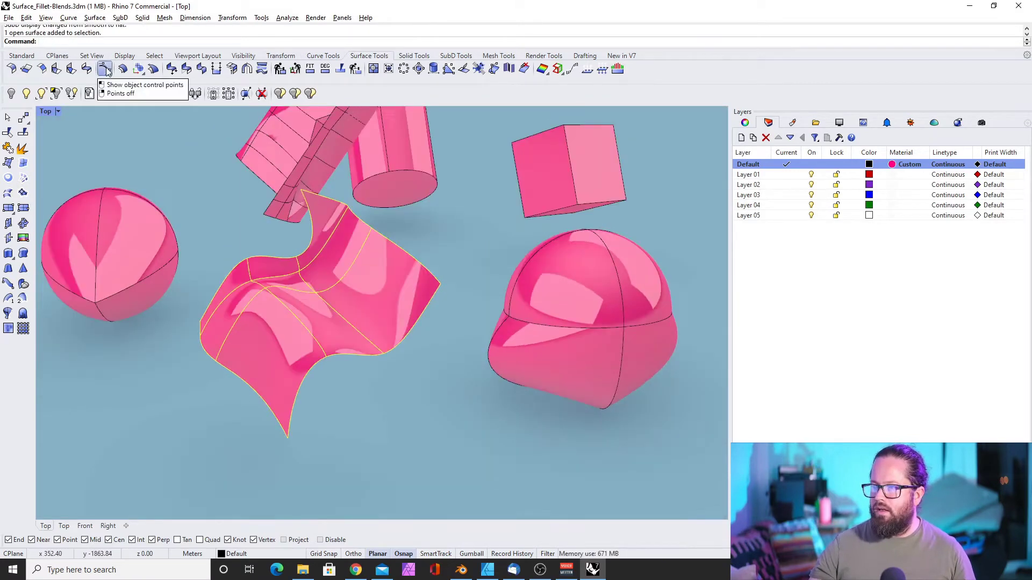
click(106, 69)
right_drag(361, 220, 305, 242)
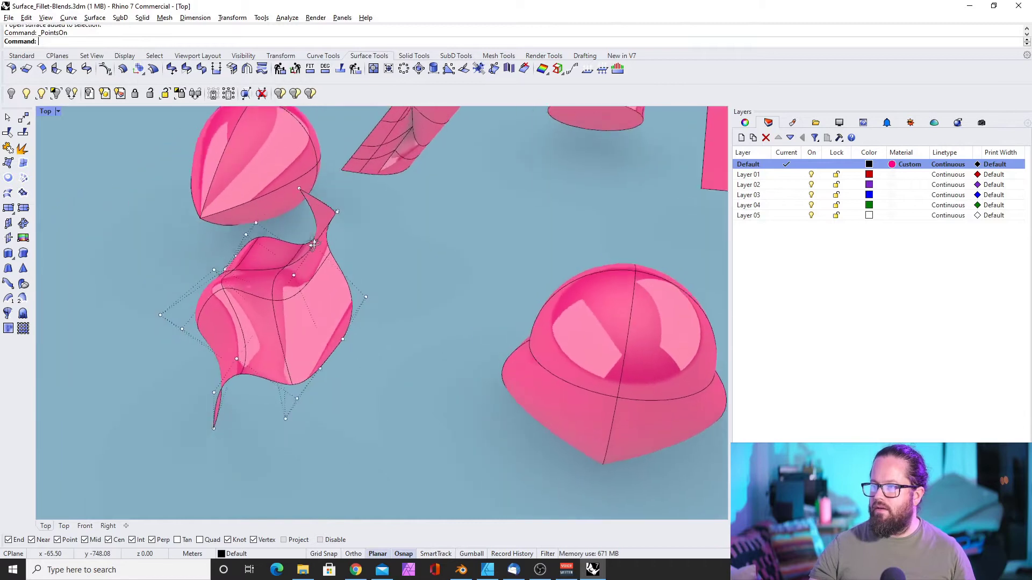
scroll(305, 198, up, 7)
click(294, 176)
drag(303, 266, 324, 236)
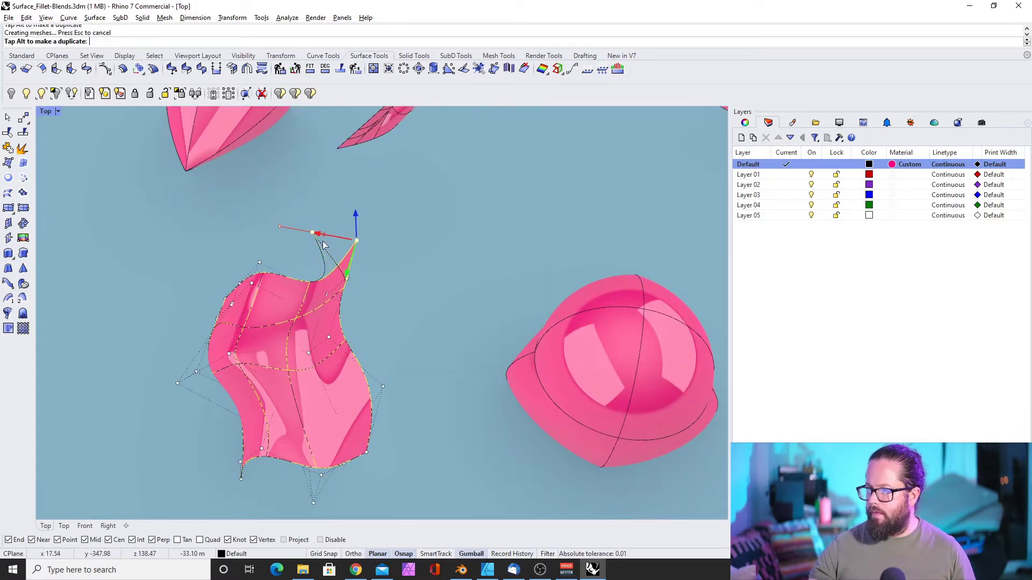
Inspect the offset shell of the reshaped wavy surface from several angles and undo that offset.
right_drag(200, 332, 211, 396)
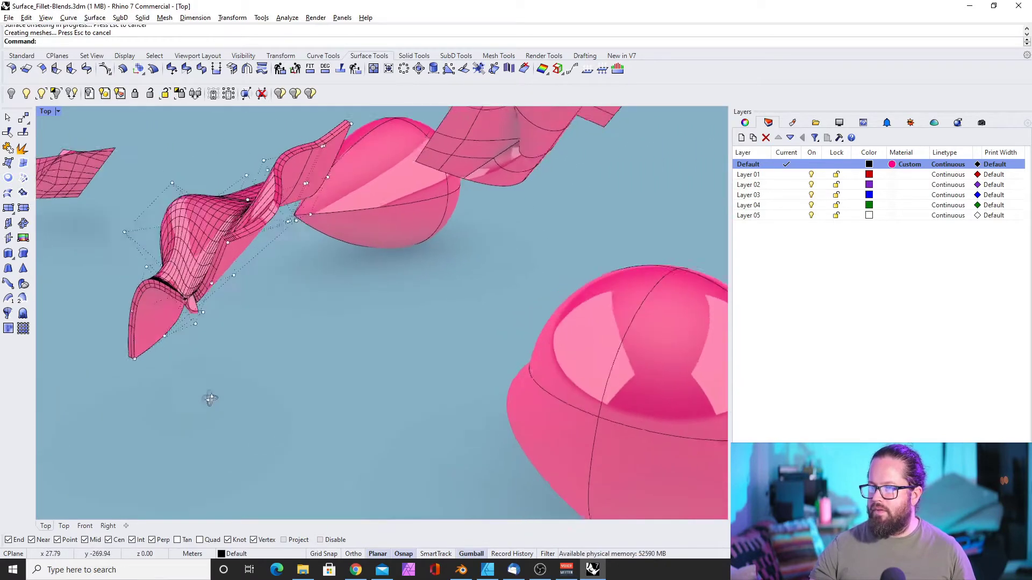
scroll(192, 318, up, 4)
scroll(237, 338, down, 3)
right_drag(253, 346, 213, 339)
key(ctrl+z)
Pull the wavy surface's protruding control point inward along the green gumball axis and deselect it.
click(177, 294)
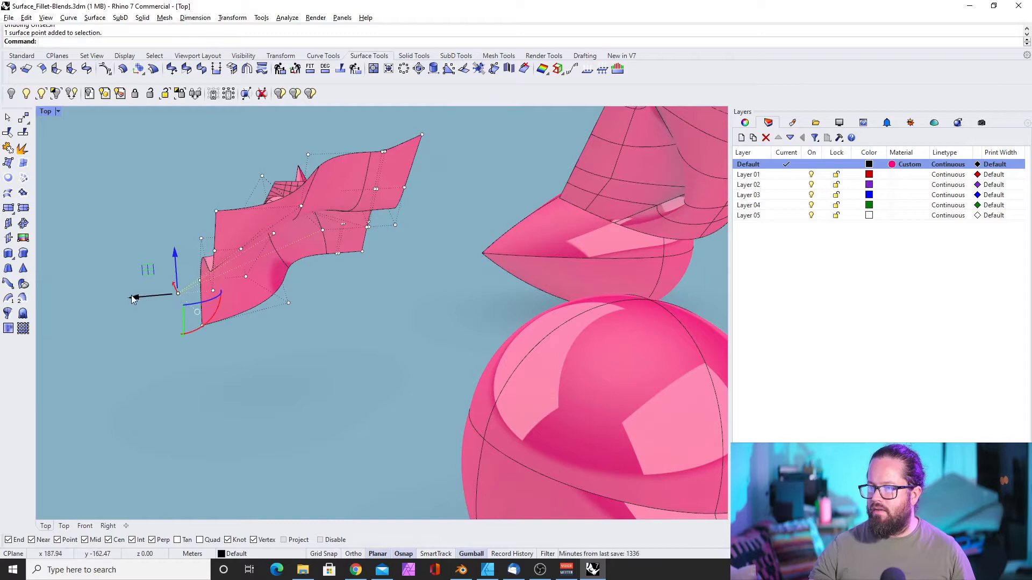
drag(139, 297, 293, 353)
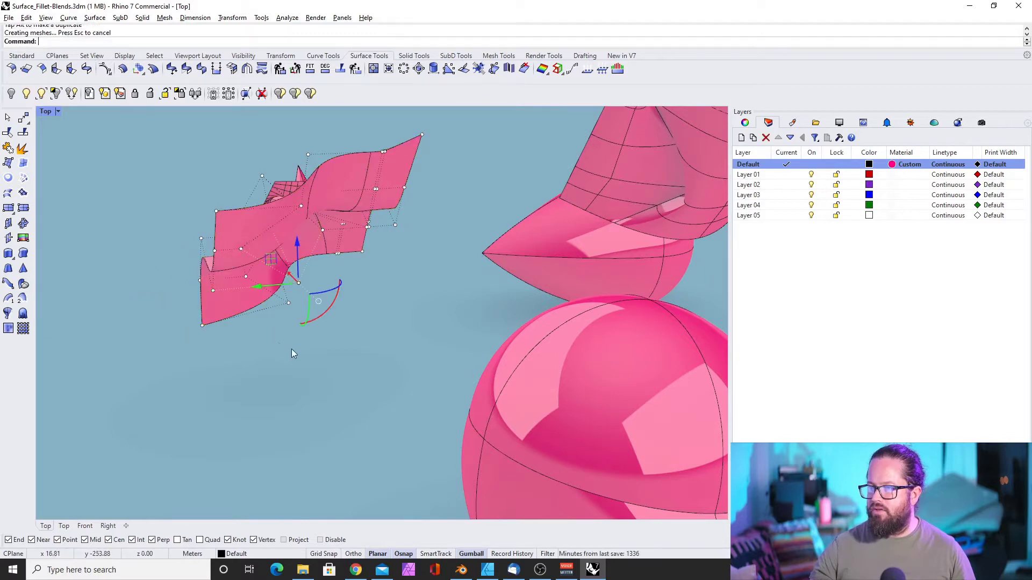
right_drag(293, 353, 398, 374)
click(398, 374)
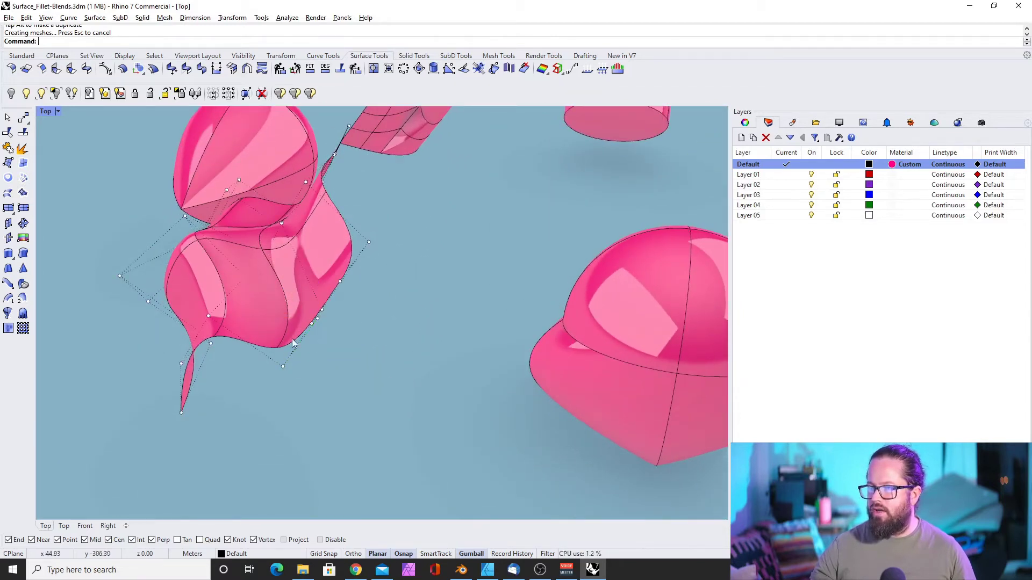
Offset the reshaped wavy surface into a closed solid shell with the current offset options and inspect it.
right_drag(292, 339, 320, 299)
click(320, 297)
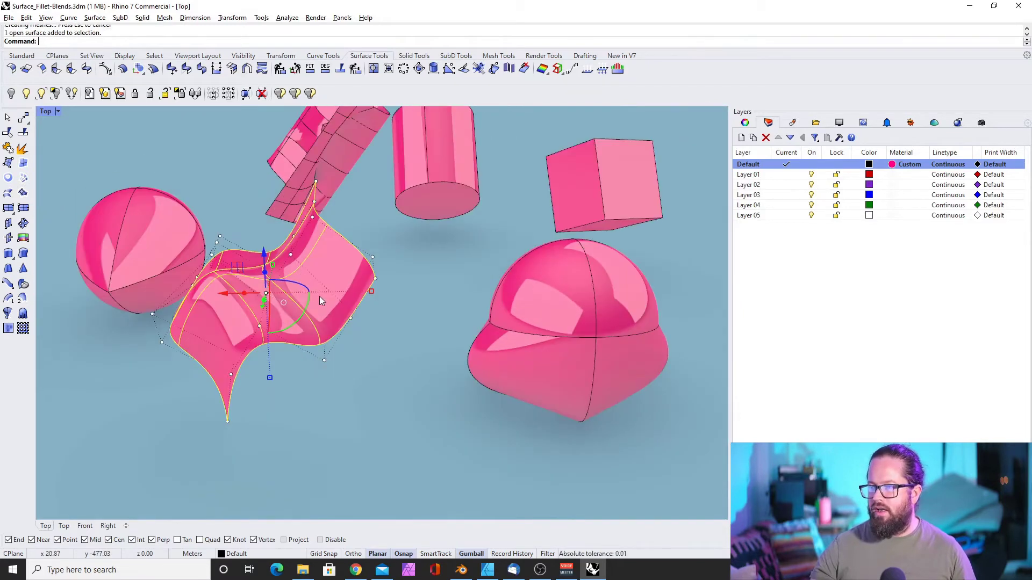
click(123, 68)
key(Return)
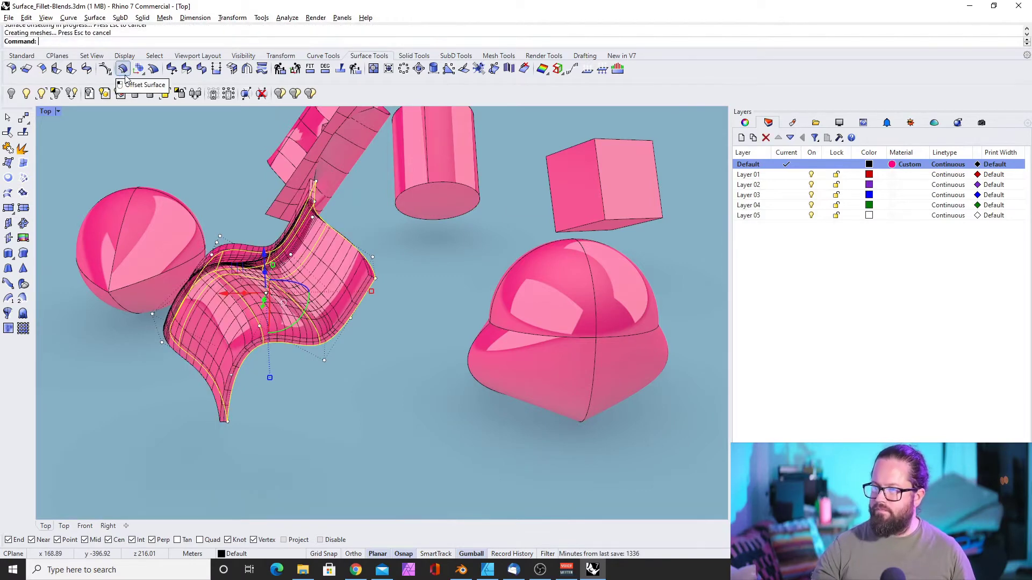
scroll(360, 306, up, 6)
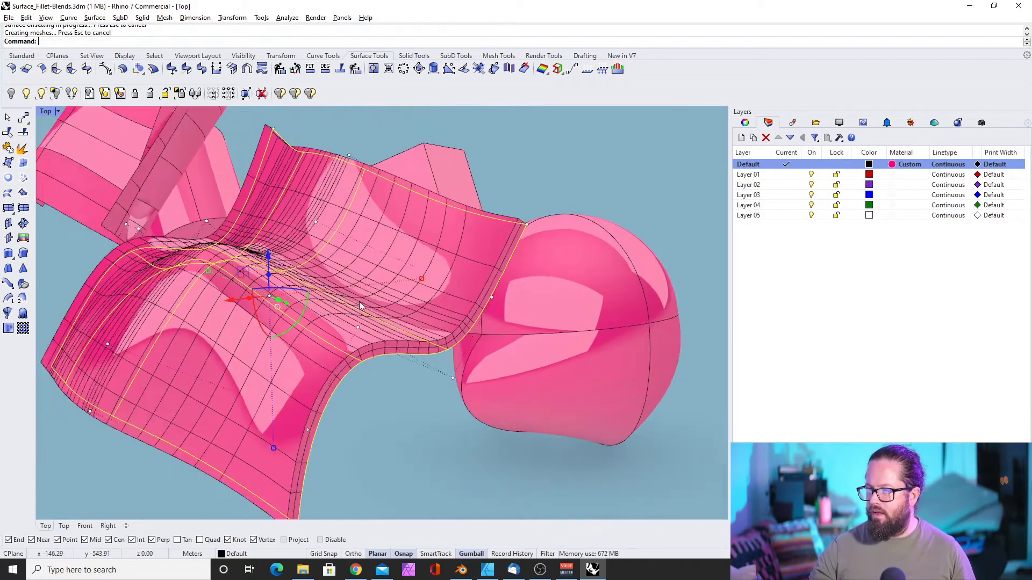
right_drag(360, 306, 339, 302)
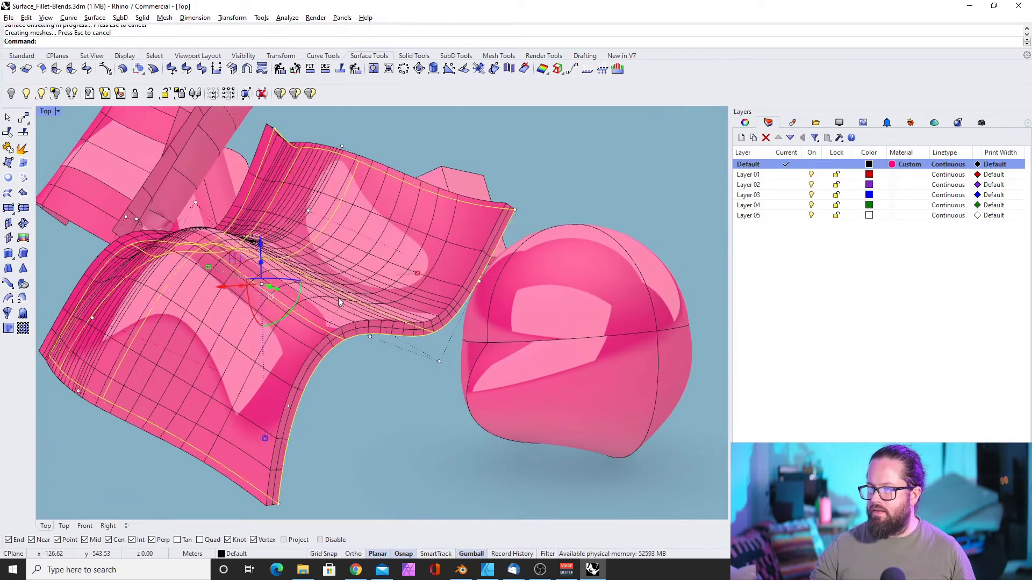
click(338, 372)
scroll(337, 371, down, 8)
mouse_move(338, 360)
right_down()
mouse_move(437, 359)
mouse_move(327, 362)
right_up()
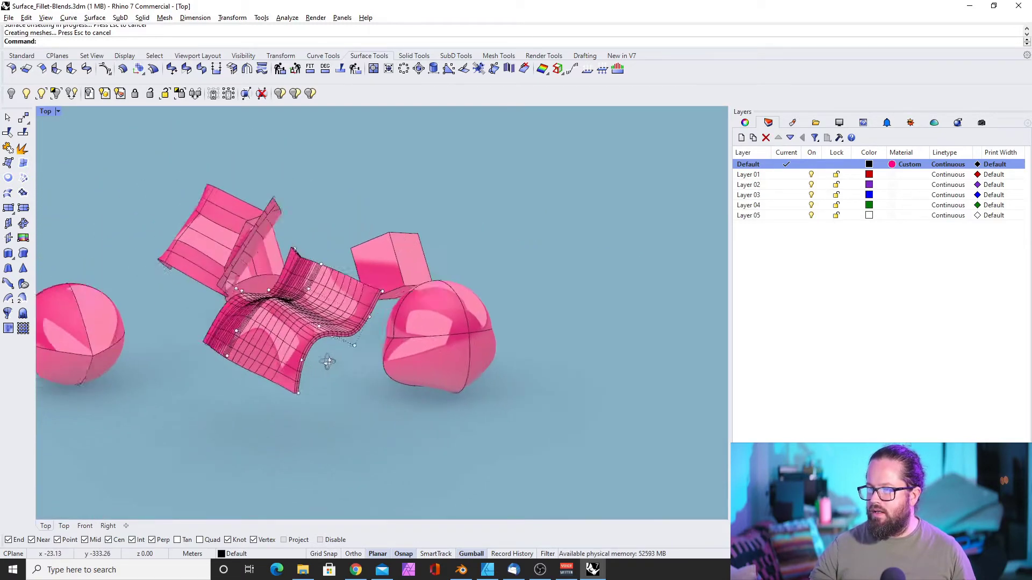
scroll(328, 361, up, 4)
Turn off the control points and hide the surface isocurves on the wavy offset shell.
key(Tab)
right_drag(285, 305, 311, 227)
key(Escape)
click(247, 345)
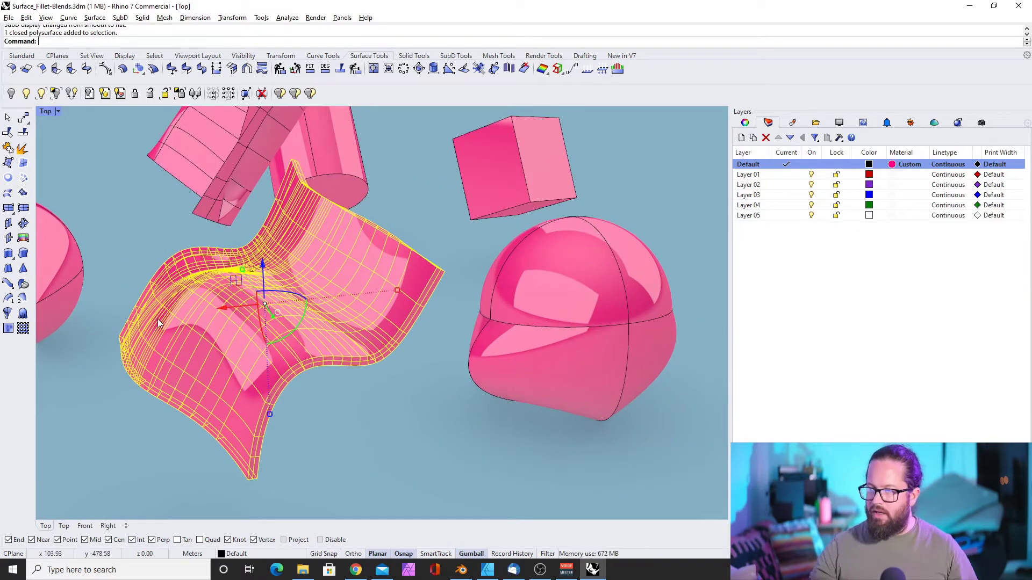
click(385, 393)
click(339, 314)
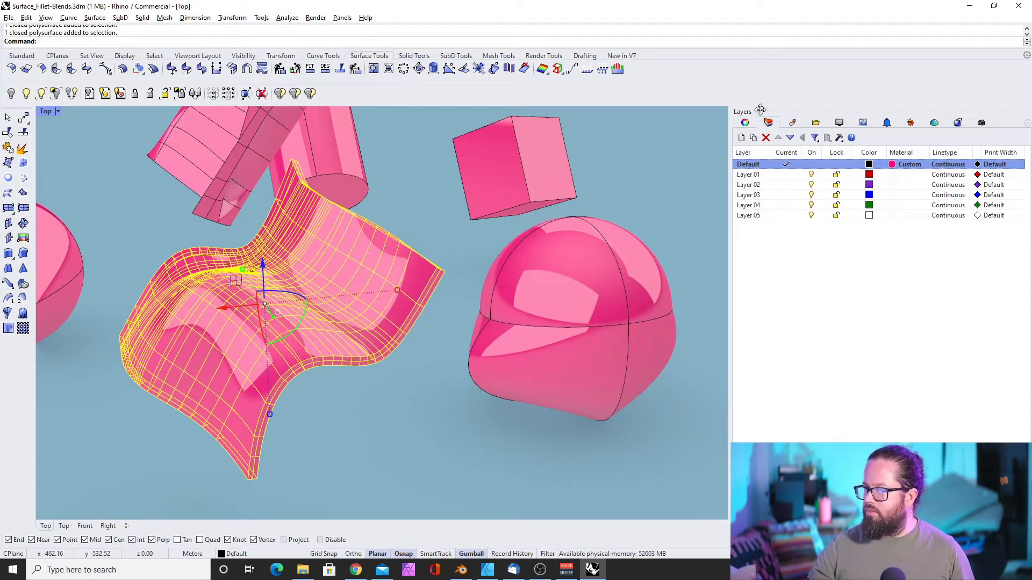
click(745, 123)
click(886, 360)
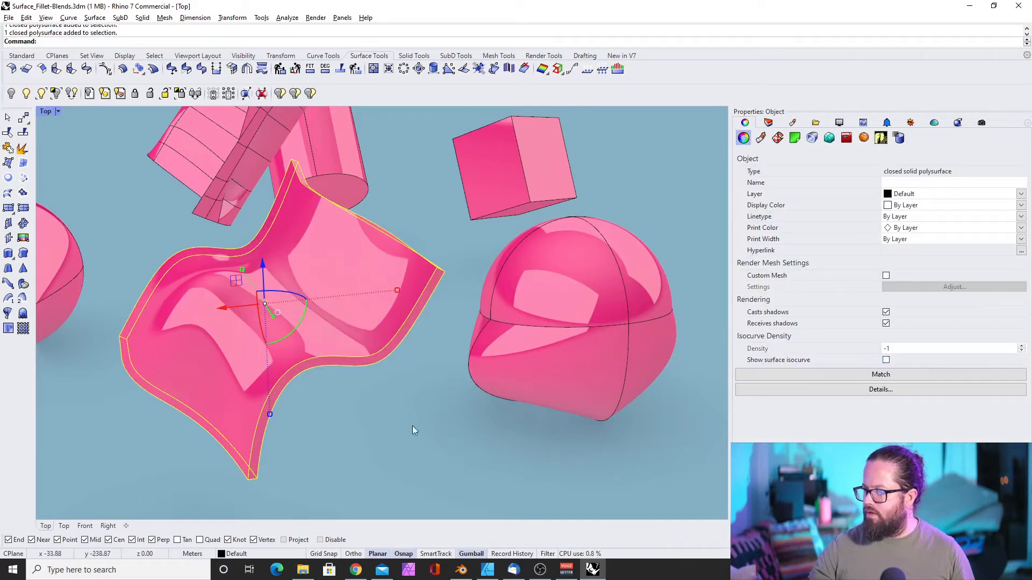
click(370, 418)
mouse_move(370, 417)
right_down()
mouse_move(341, 315)
mouse_move(359, 401)
mouse_move(365, 293)
right_up()
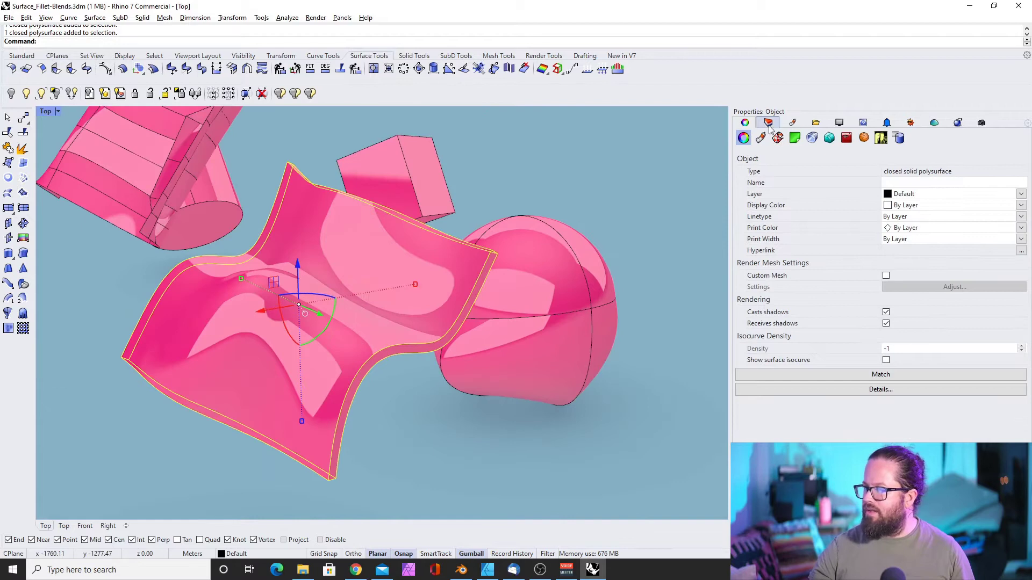
click(768, 124)
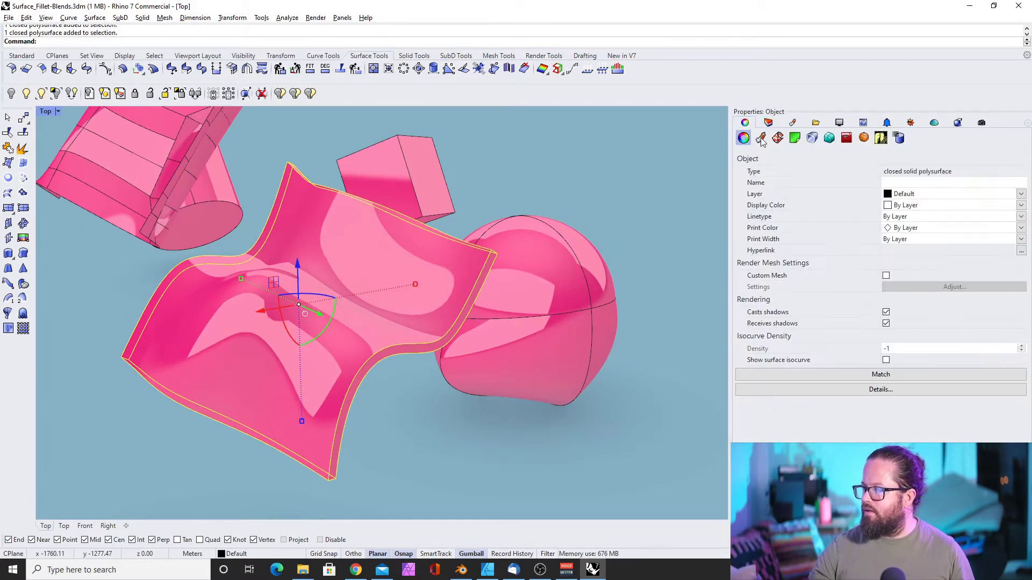
Open the Default layer's custom material and raise its reflectivity.
click(765, 140)
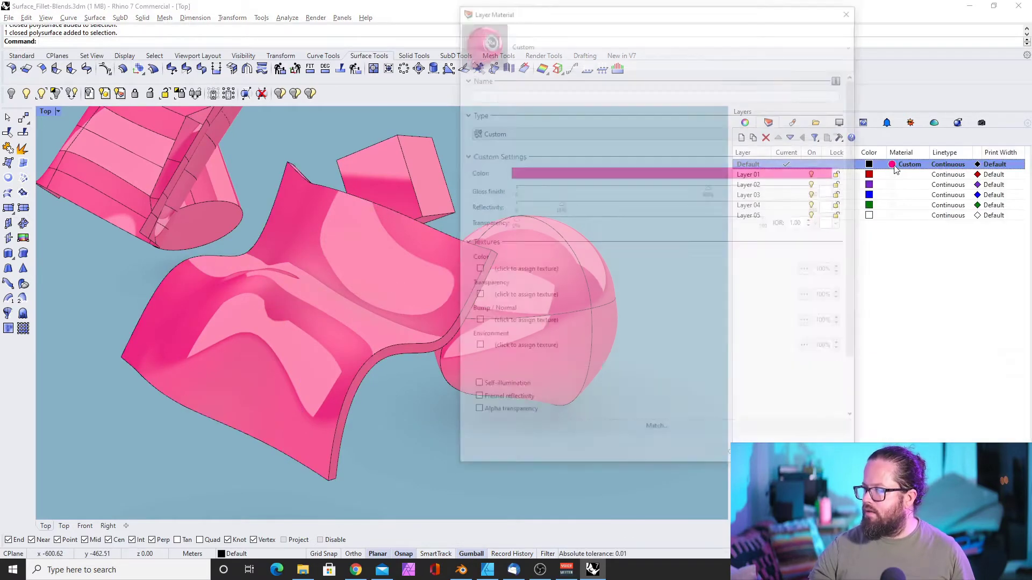
drag(559, 209, 642, 208)
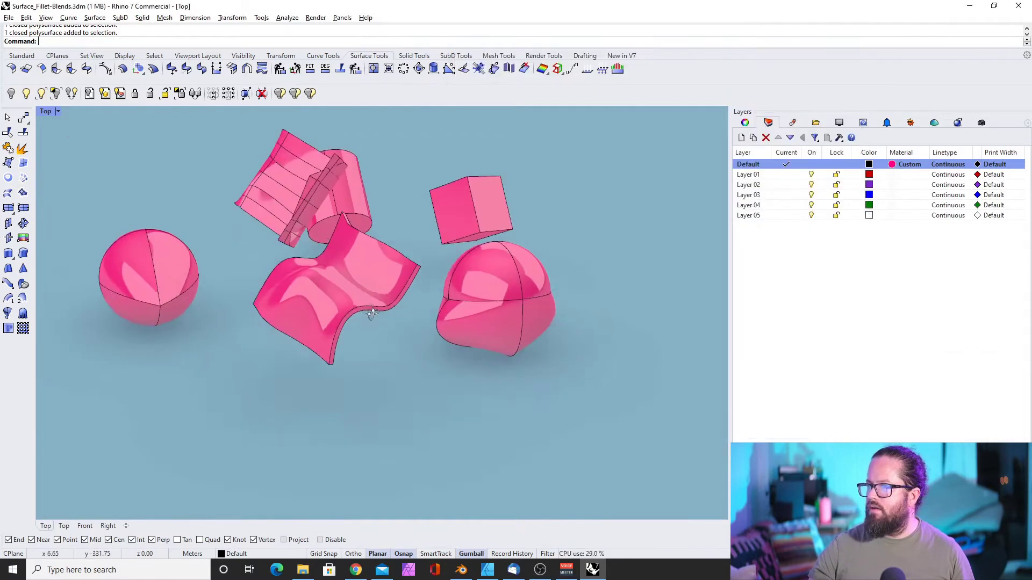
scroll(376, 253, up, 3)
scroll(276, 312, down, 2)
click(276, 312)
key(Tab)
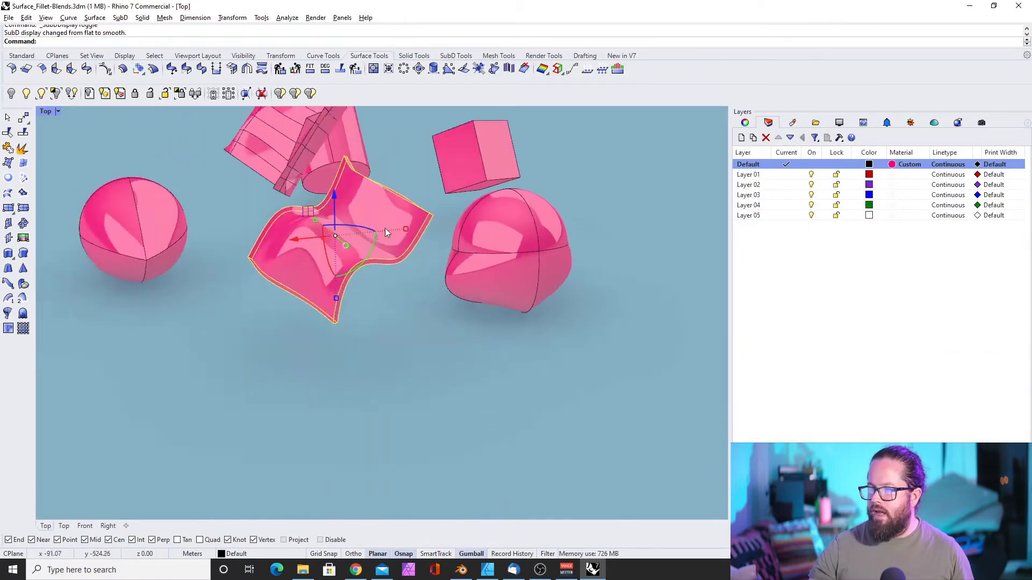
scroll(385, 228, up, 3)
scroll(484, 247, down, 12)
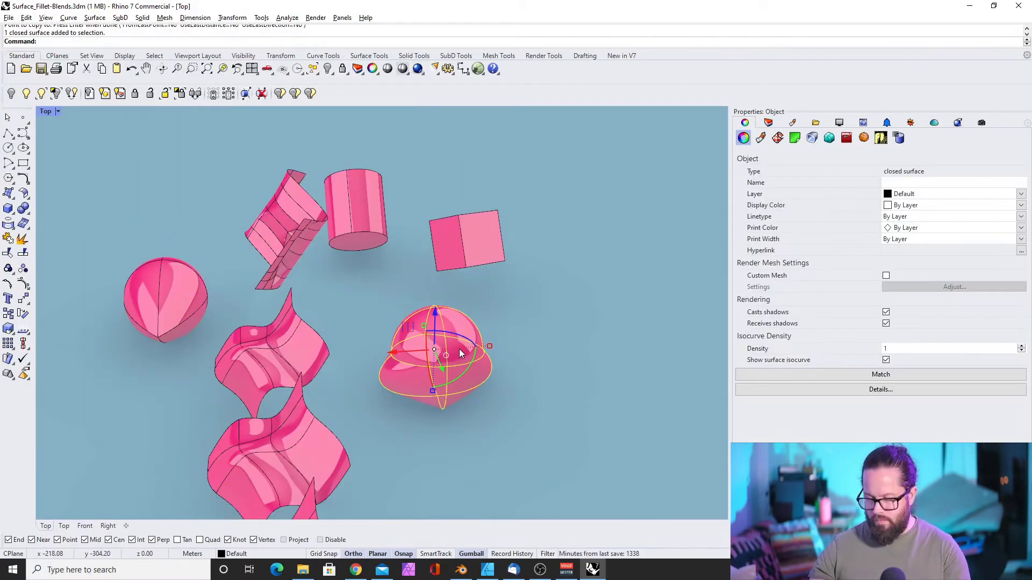
Delete the dome-shaped closed surface, the box, the cylinder and the folded open surface beside the wavy surfaces.
key(Delete)
click(461, 253)
key(Delete)
click(317, 227)
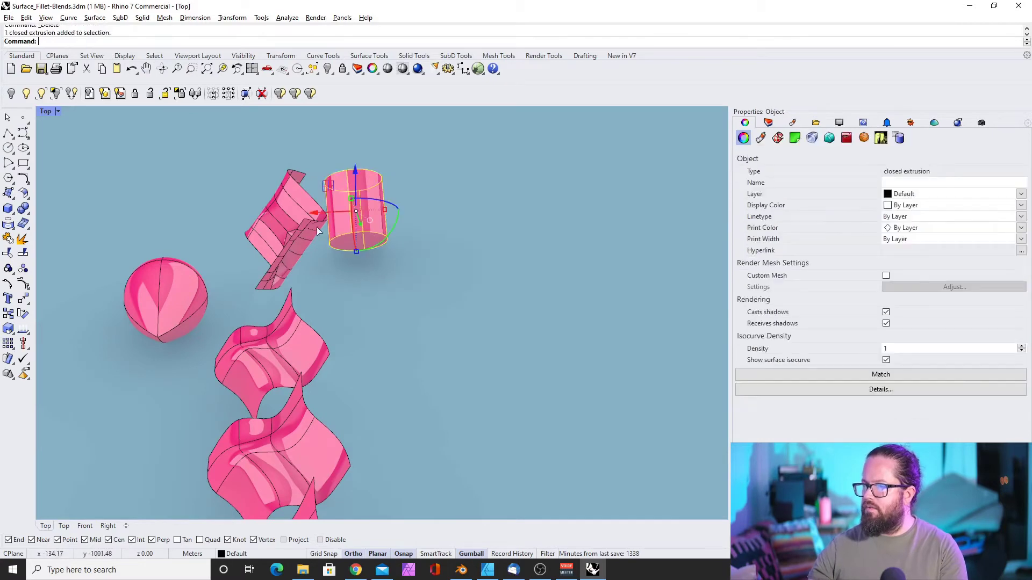
key(Delete)
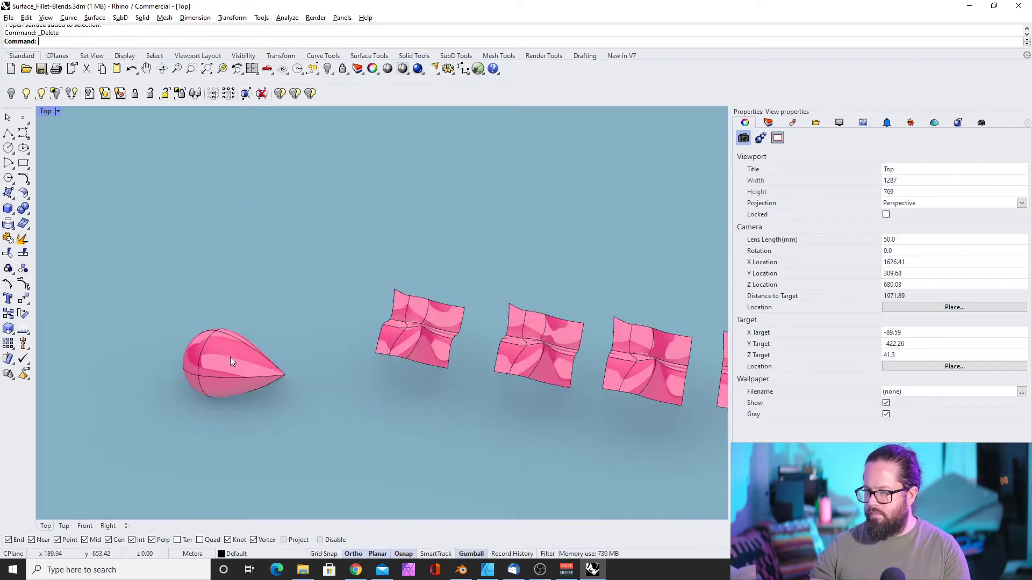
Offset the first wavy surface in the row with OffsetSrf: distance 5, Round corners, Solid on, Loose off and one side only.
click(230, 357)
scroll(242, 356, up, 11)
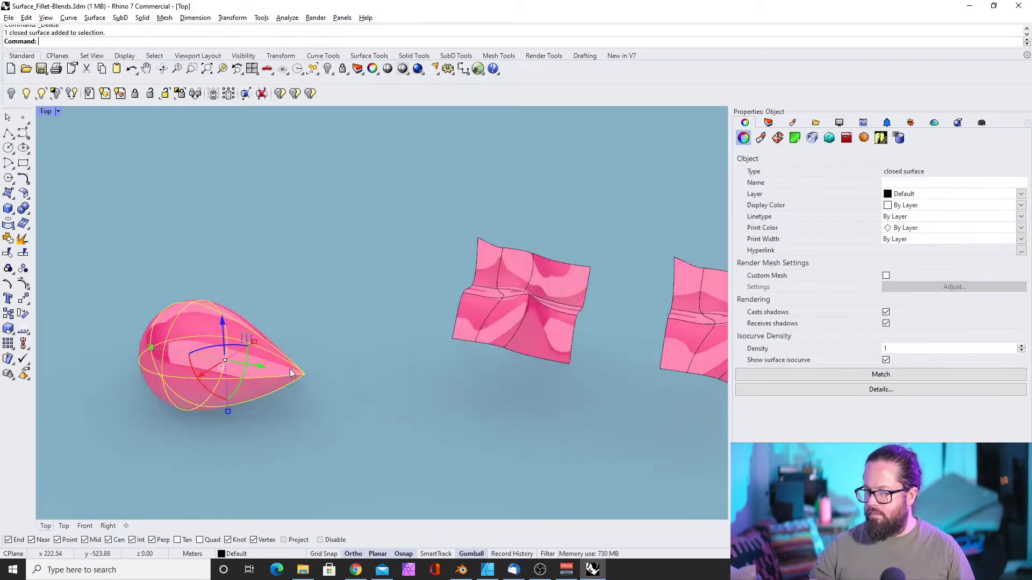
scroll(227, 276, down, 7)
click(352, 356)
scroll(353, 356, down, 6)
scroll(430, 321, up, 10)
mouse_move(425, 321)
right_down()
mouse_move(224, 283)
mouse_move(247, 290)
right_up()
scroll(227, 164, up, 6)
click(348, 252)
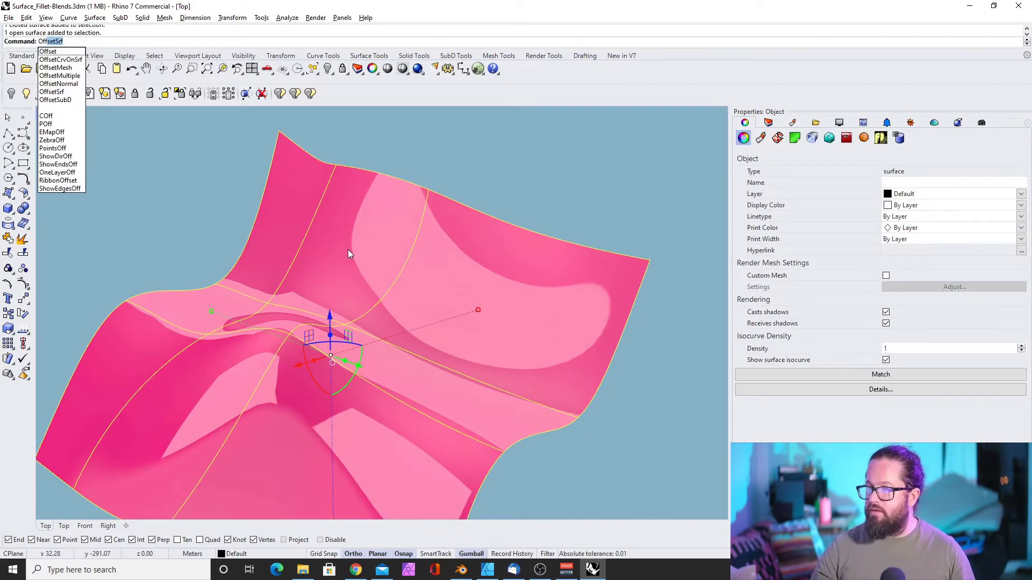
key(Return)
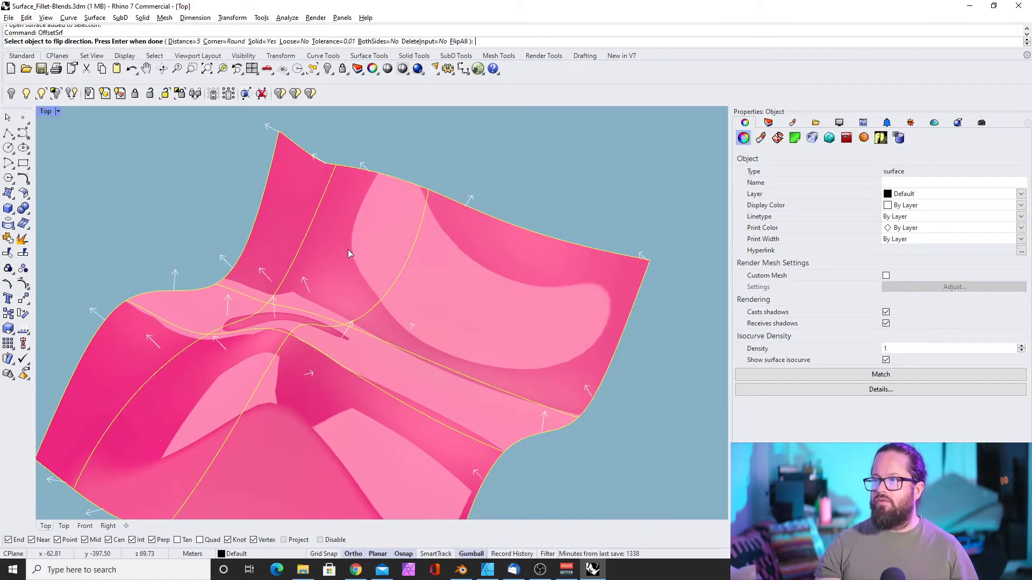
scroll(247, 143, down, 5)
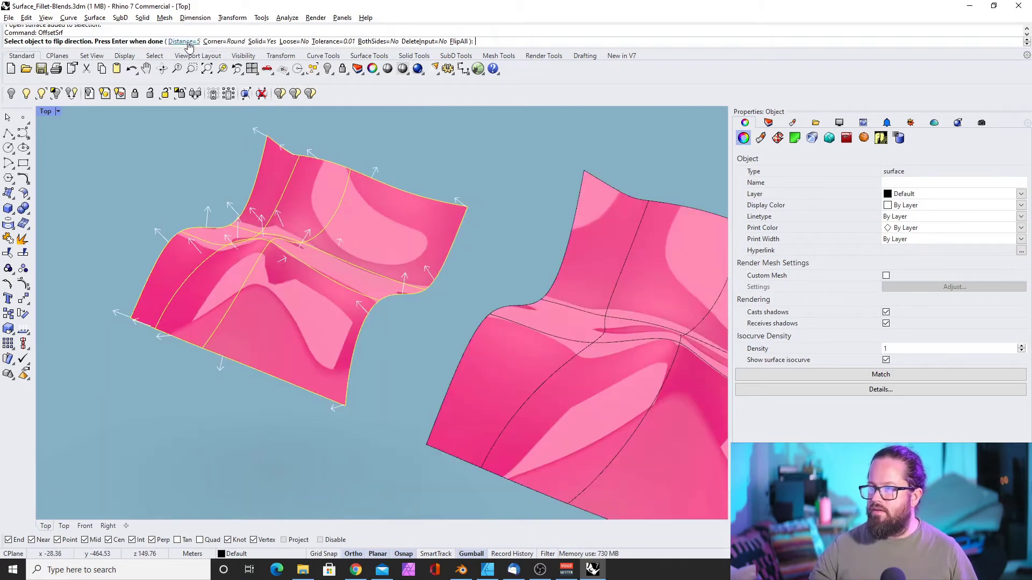
key(Return)
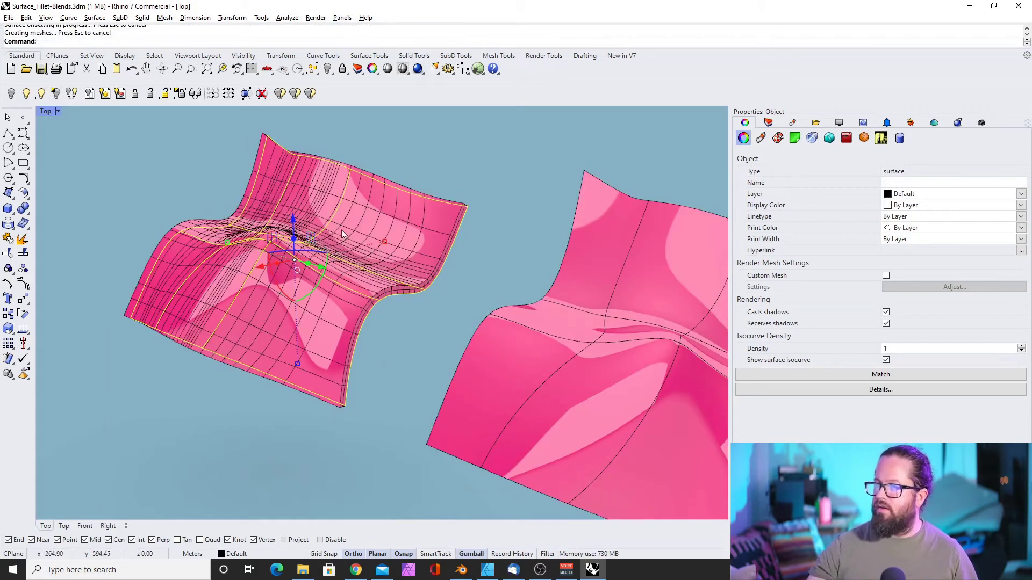
Offset the second wavy surface into a solid with distance 5, Loose off and the corner option set to Sharp.
click(291, 250)
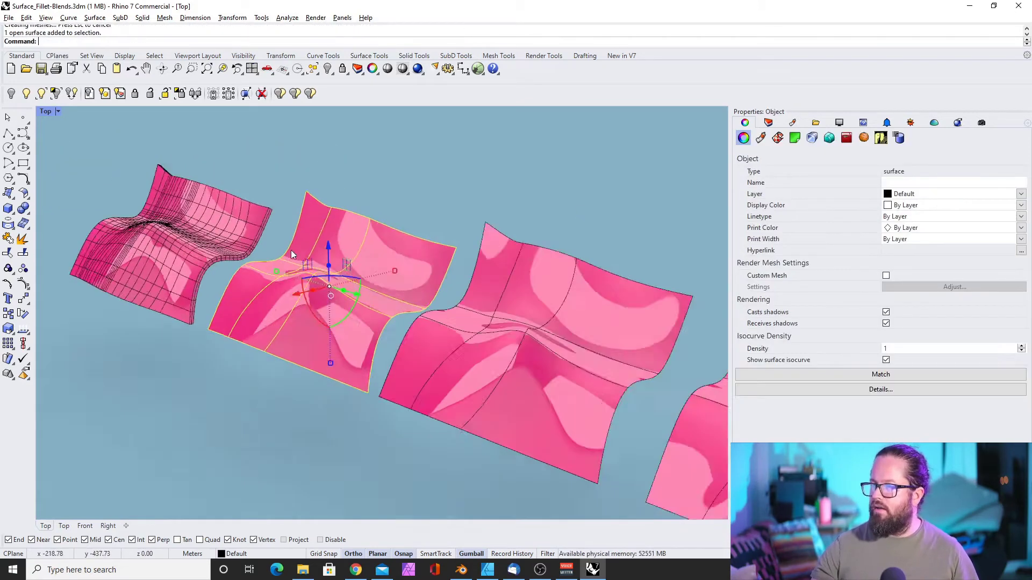
scroll(341, 238, up, 5)
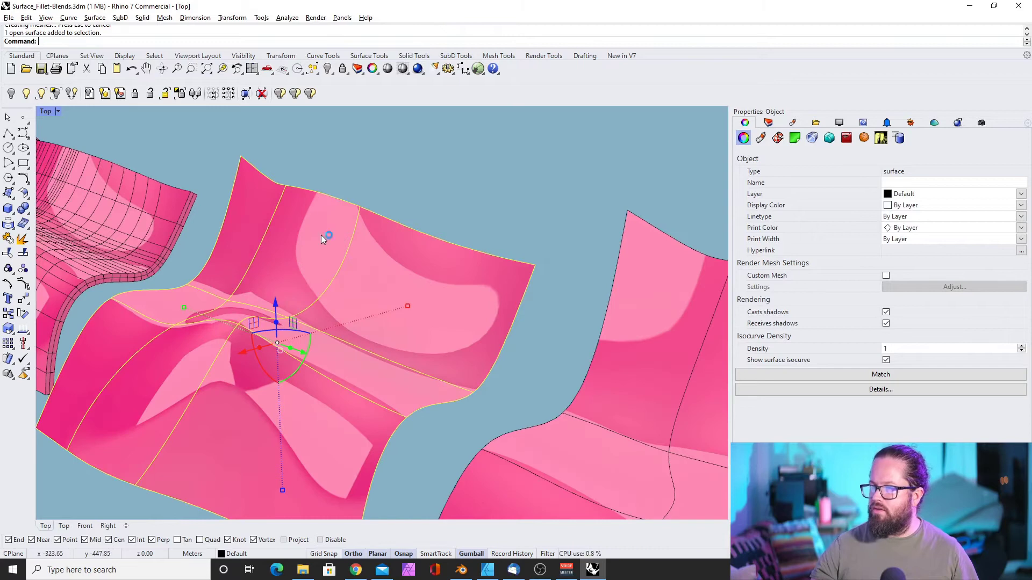
key(Return)
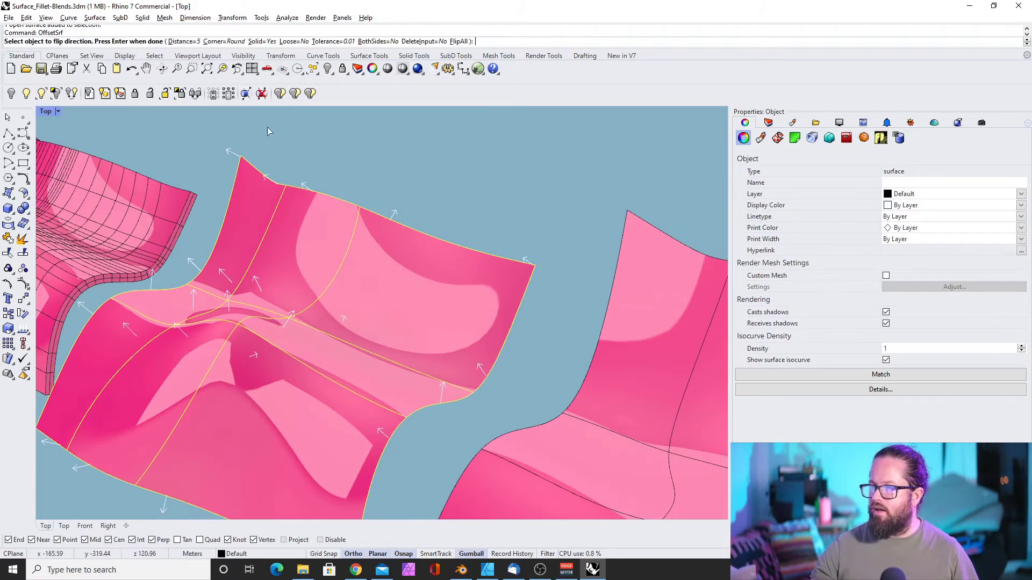
click(223, 42)
key(Return)
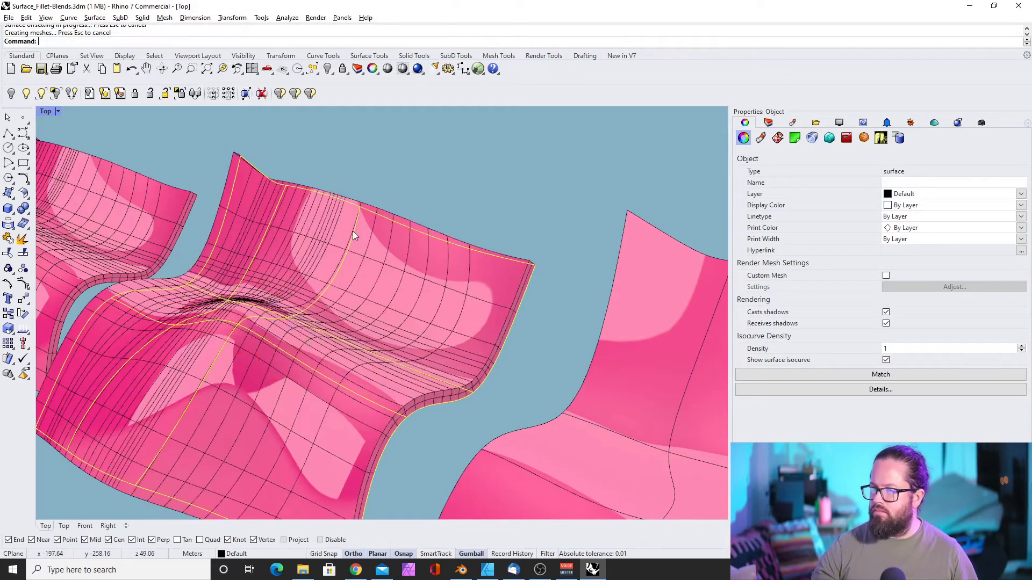
scroll(352, 232, down, 6)
scroll(410, 263, up, 6)
Offset the third wavy surface into a solid with Sharp corners and Loose on, and toggle its surface isocurves off and on.
right_drag(418, 280, 395, 280)
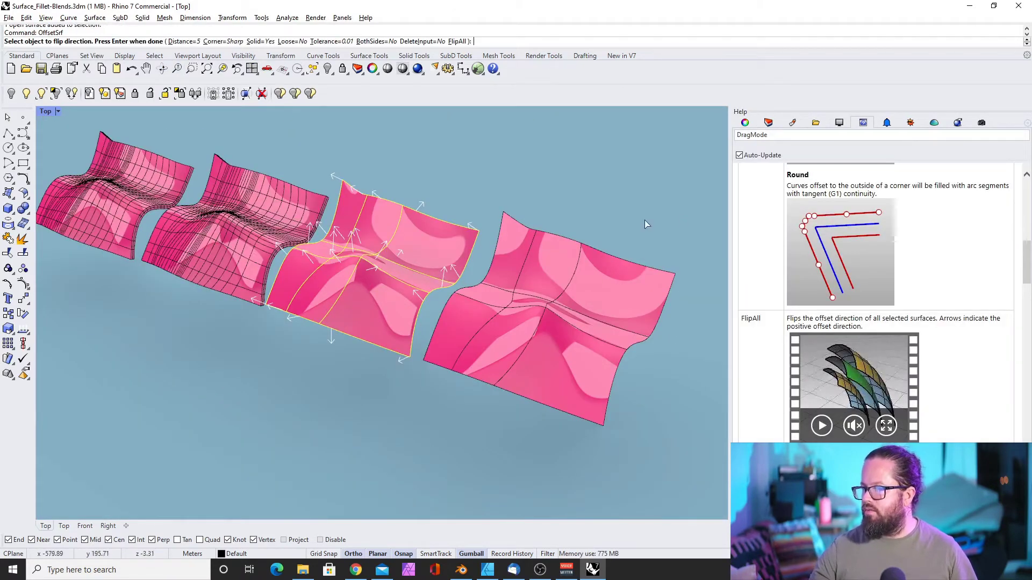
right_drag(443, 289, 413, 290)
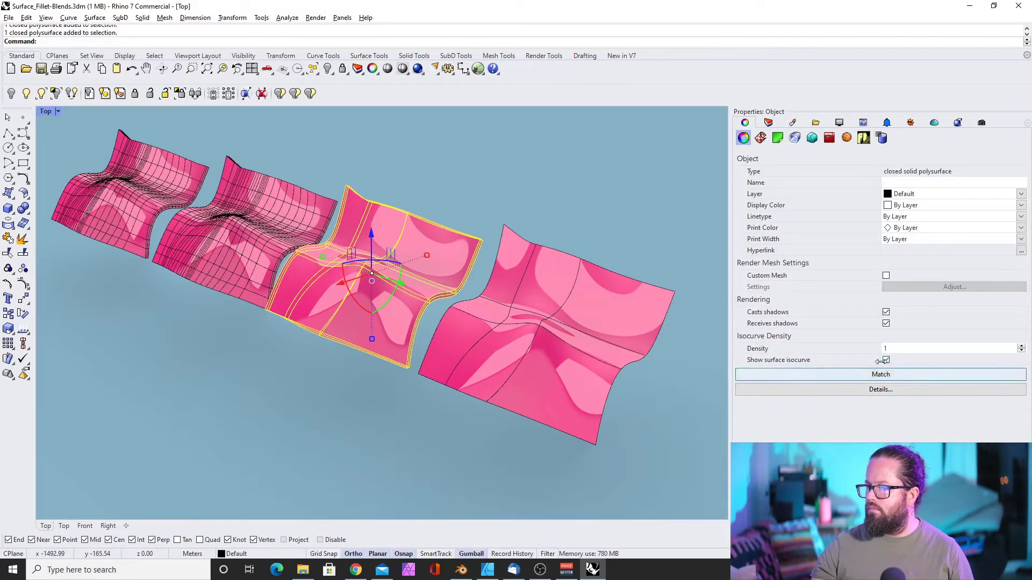
click(886, 360)
click(887, 361)
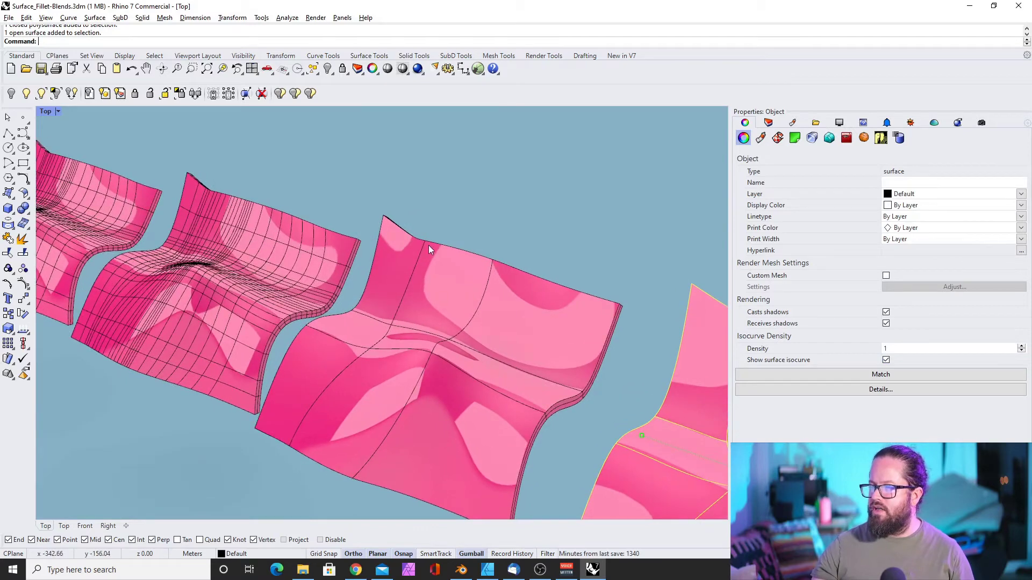
Examine the loosely offset third shell from several angles and compare its isocurve layout with the neighbouring shell.
scroll(441, 264, up, 3)
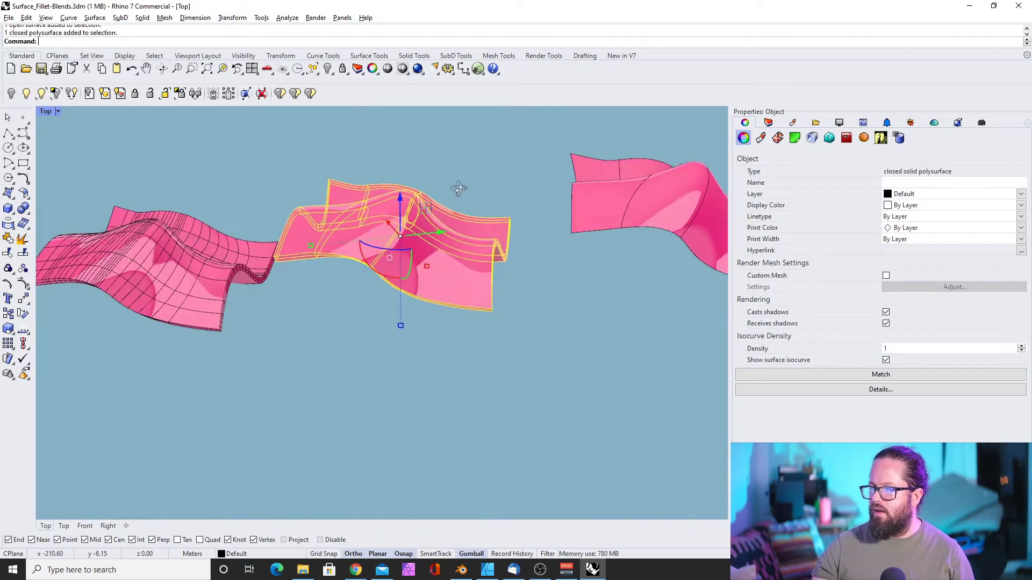
scroll(458, 180, up, 5)
right_drag(388, 259, 446, 140)
scroll(461, 271, up, 5)
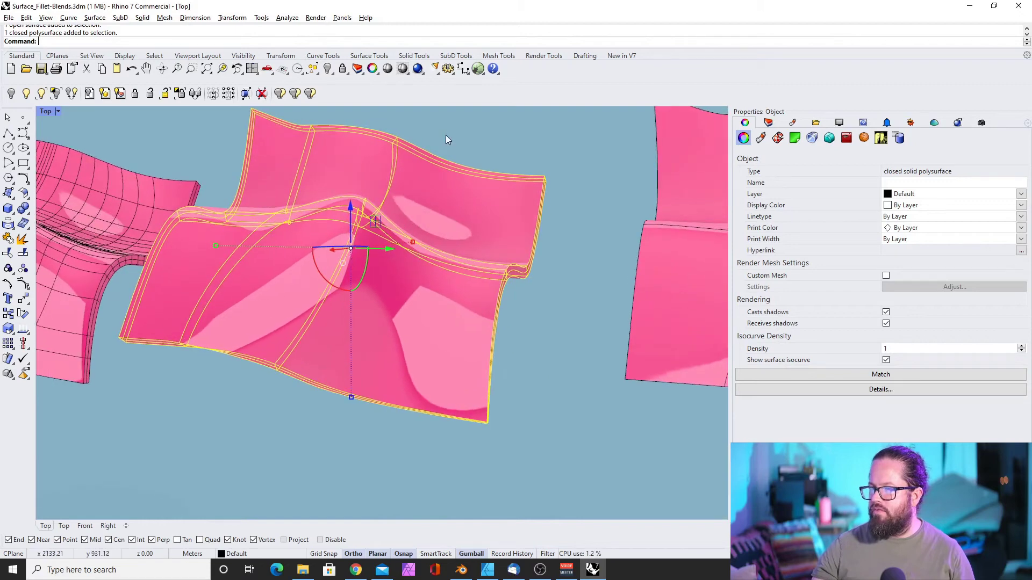
right_drag(361, 311, 344, 264)
scroll(409, 282, down, 5)
scroll(205, 253, up, 9)
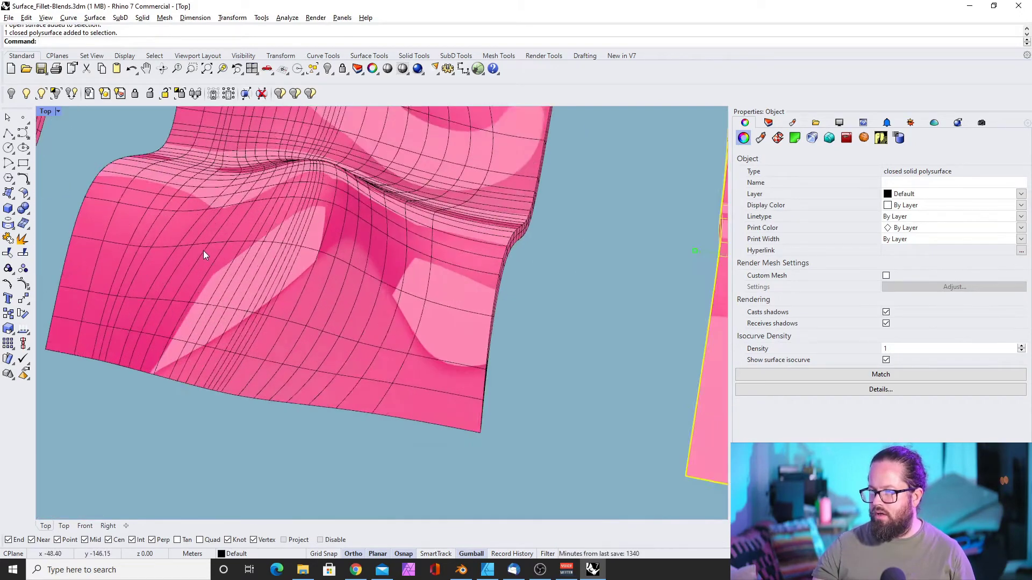
scroll(204, 253, down, 5)
right_drag(234, 283, 367, 127)
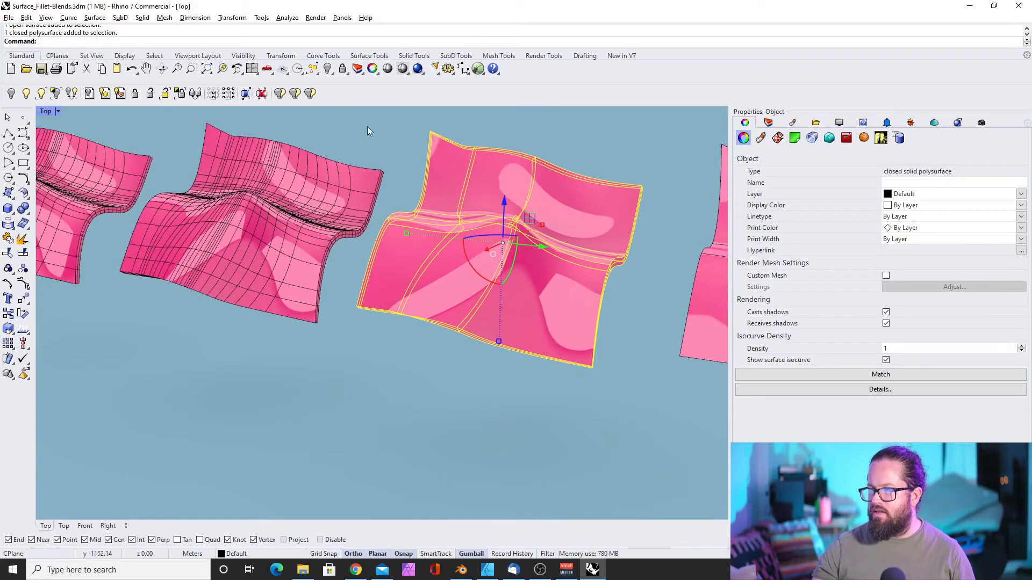
Select the three offset shells in turn and compare the surface structure of the loose and non-loose results.
click(250, 165)
scroll(280, 215, down, 7)
scroll(151, 196, up, 6)
click(152, 183)
click(640, 228)
scroll(460, 236, down, 4)
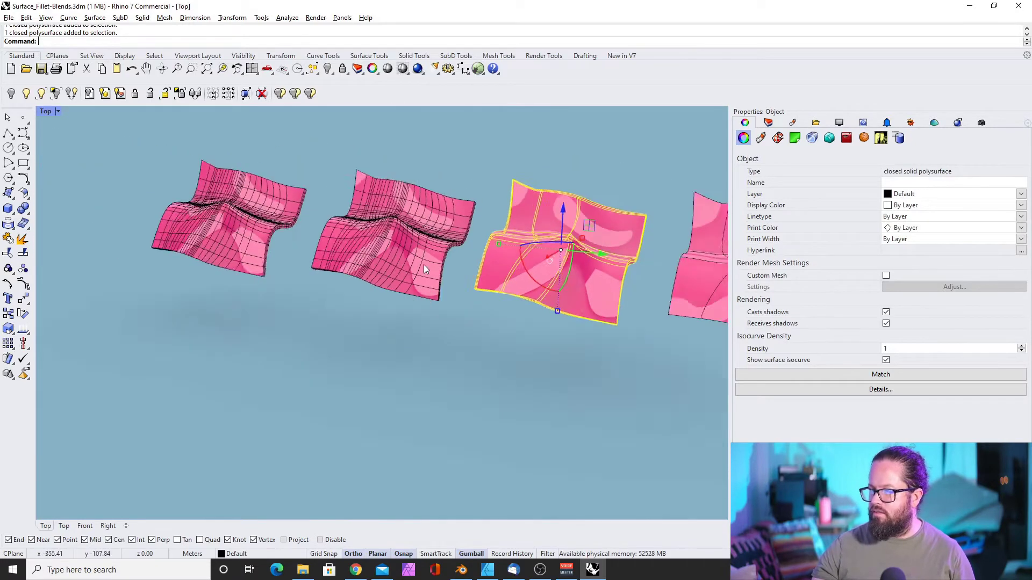
right_drag(423, 264, 451, 173)
right_drag(435, 257, 531, 275)
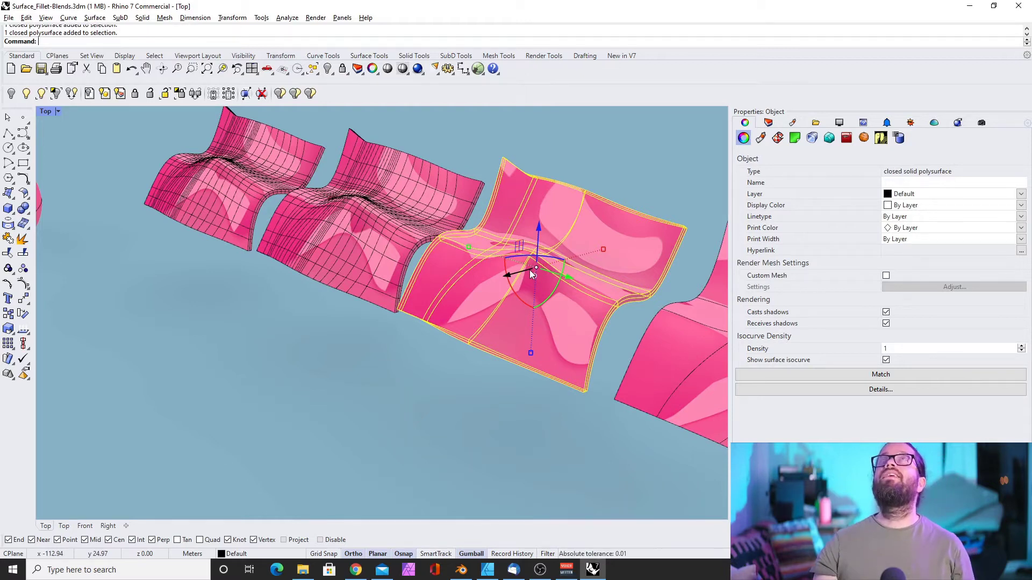
right_drag(529, 272, 509, 250)
scroll(534, 237, up, 8)
scroll(430, 239, down, 5)
right_drag(379, 279, 422, 279)
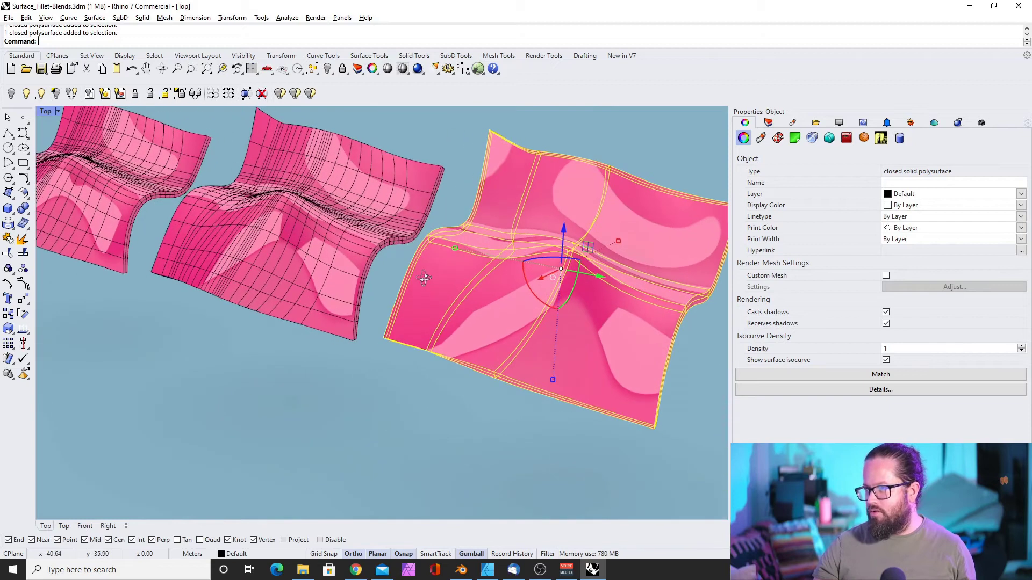
Offset the fourth wavy surface into a solid with distance 5, Round corners, Loose on, BothSides on and DeleteInput on.
scroll(421, 278, down, 4)
right_drag(499, 295, 492, 300)
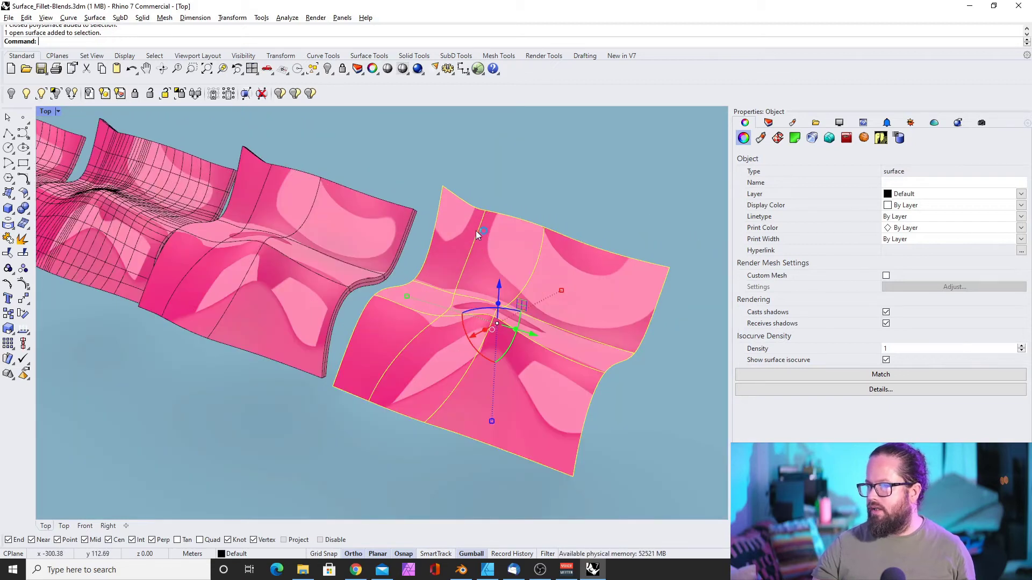
text(OffsetSrf)
key(Return)
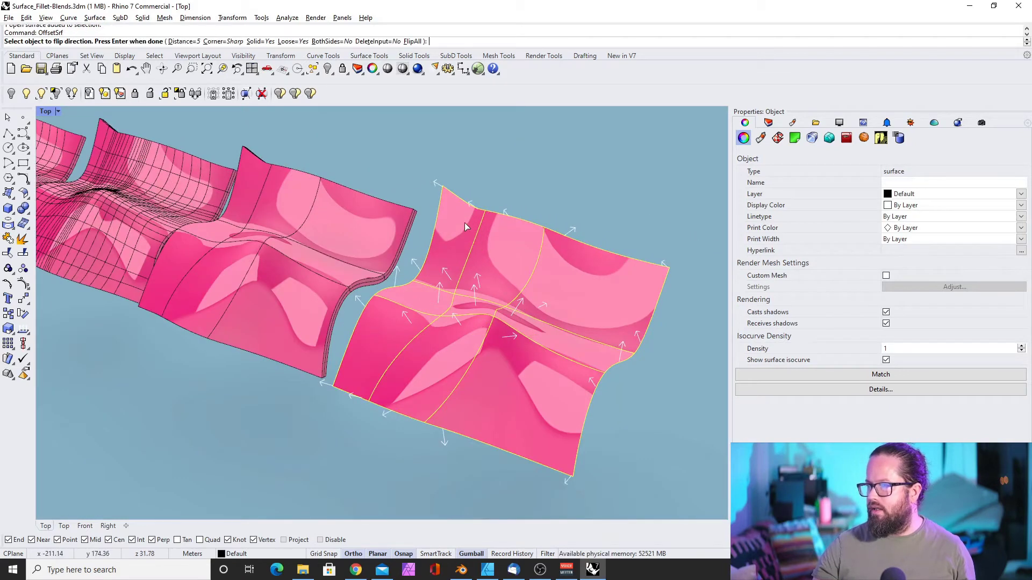
click(322, 42)
click(225, 41)
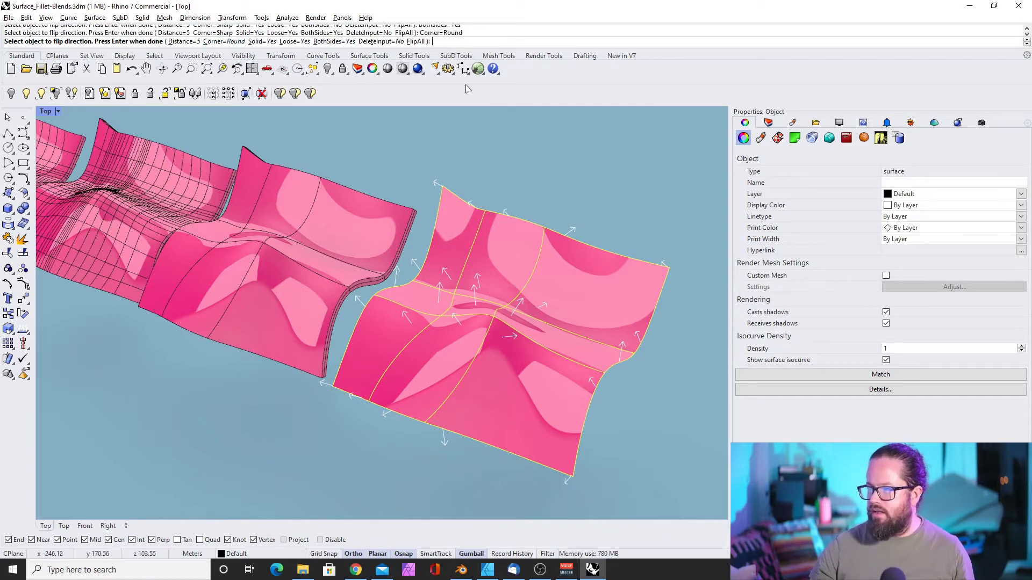
click(376, 41)
key(Return)
Inspect the thickness and edges of the fourth shell, offset to both sides, from several angles.
right_drag(486, 344, 258, 387)
scroll(247, 317, up, 3)
scroll(247, 317, down, 3)
right_drag(316, 311, 511, 202)
scroll(243, 265, down, 6)
scroll(368, 239, up, 7)
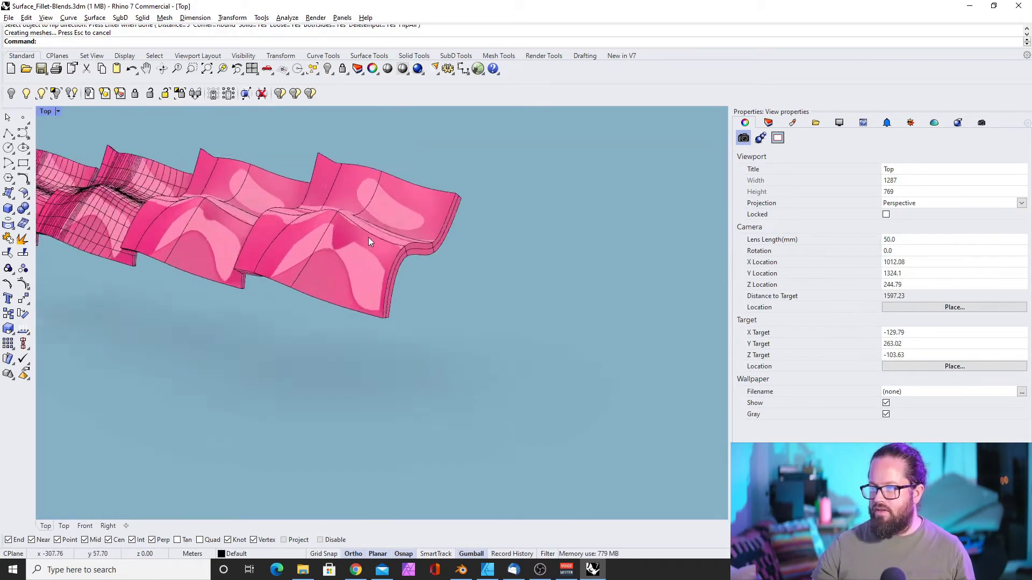
click(361, 192)
key(Escape)
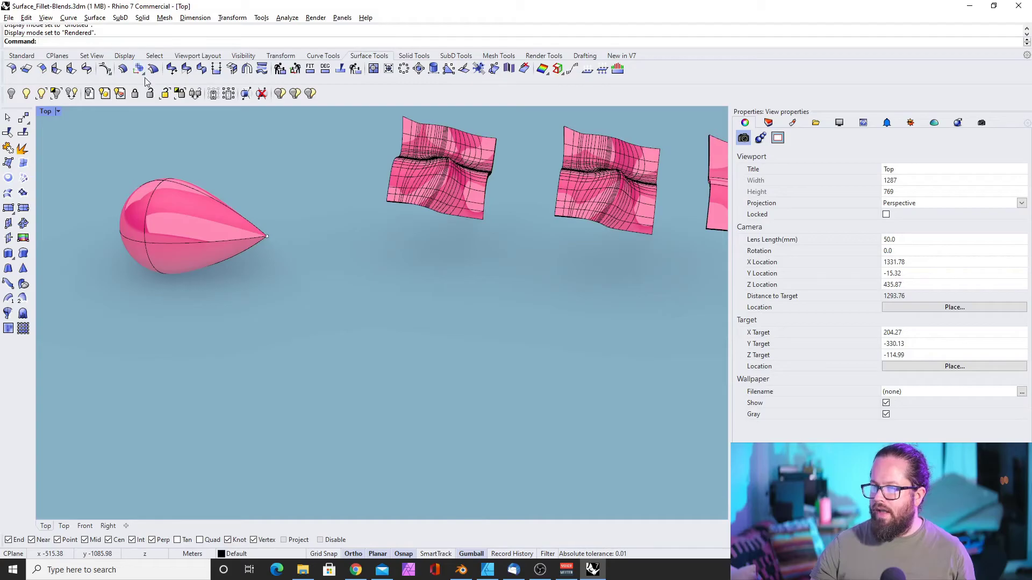
Float the small set of three surface tools as a separate palette over the viewport.
click(144, 74)
click(157, 81)
drag(157, 75, 279, 136)
Create a roughly square flat surface from four corner points beside the row of wavy shells and select it.
scroll(284, 311, down, 10)
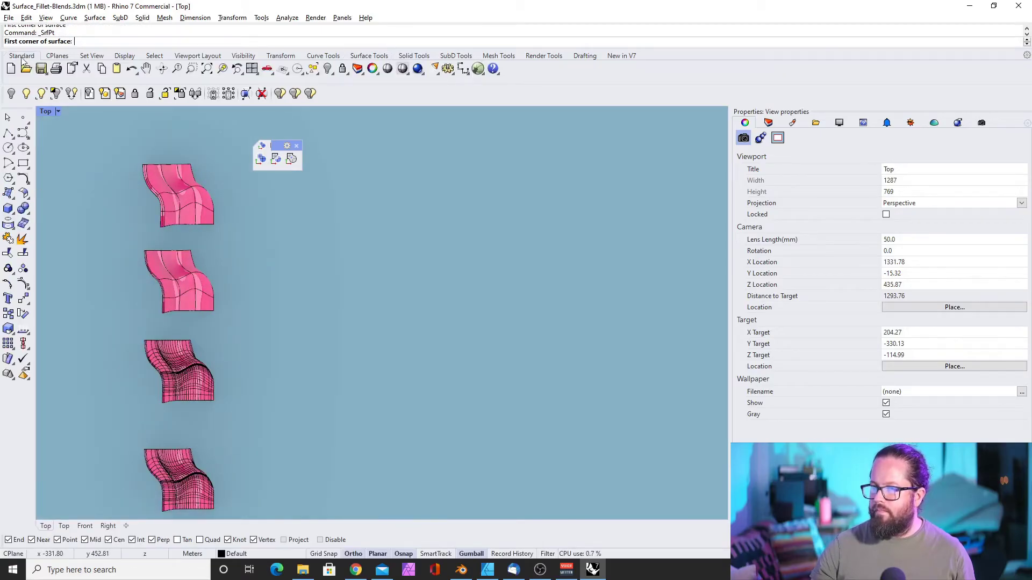
click(11, 198)
click(357, 248)
click(356, 341)
click(444, 340)
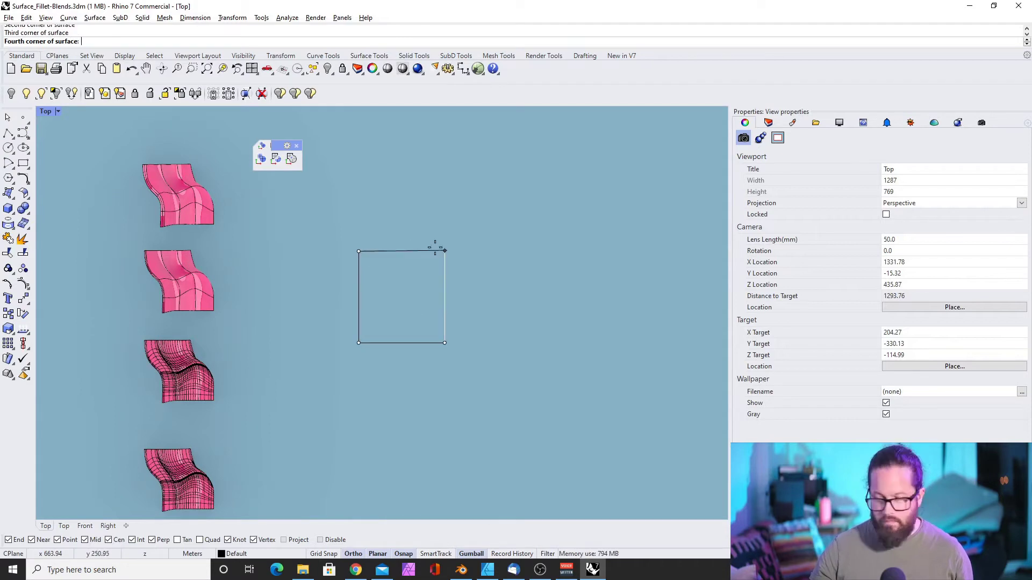
click(445, 249)
scroll(395, 268, up, 6)
click(395, 269)
Rotate the view around the new square surface and set the viewport back to the Top view.
scroll(258, 215, down, 6)
click(162, 68)
mouse_move(293, 269)
mouse_down()
mouse_move(341, 188)
mouse_move(288, 285)
mouse_up()
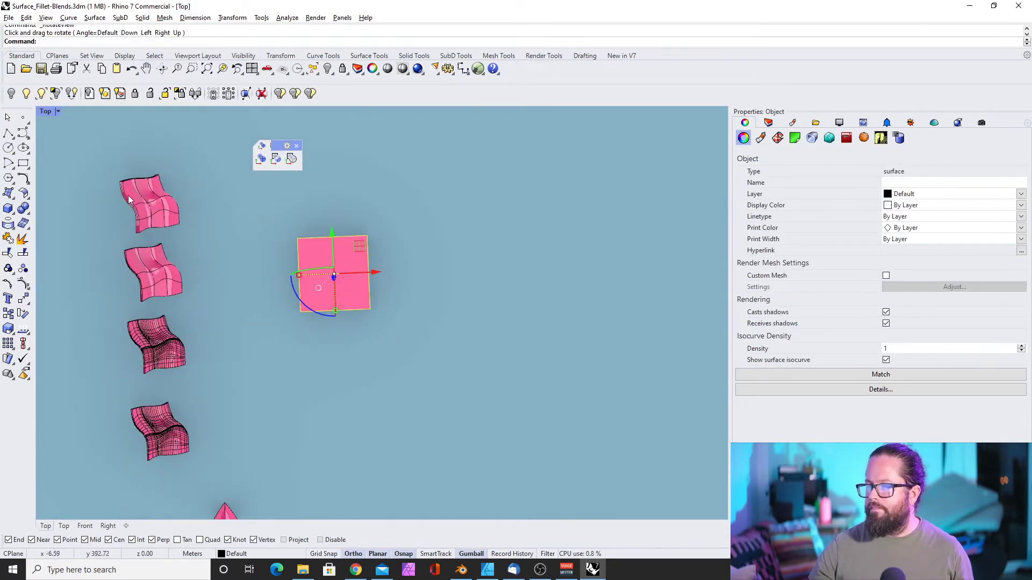
click(183, 333)
click(251, 333)
scroll(317, 253, up, 4)
click(329, 261)
click(58, 111)
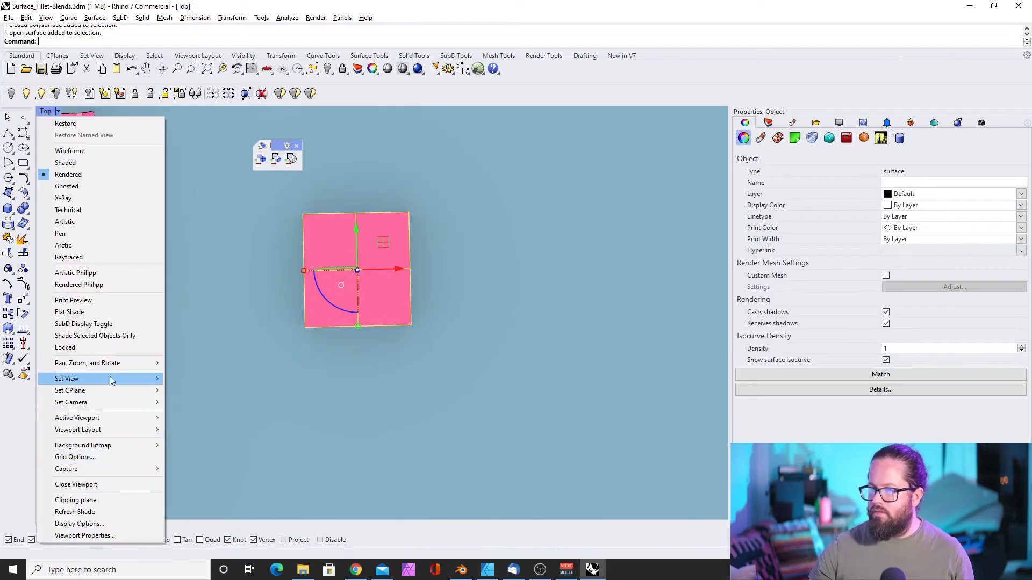
mouse_move(111, 378)
click(182, 378)
Draw a circle centred on the square surface's upper-right corner, with its radius reaching the midpoint of the upper edge.
click(8, 148)
click(411, 207)
click(358, 208)
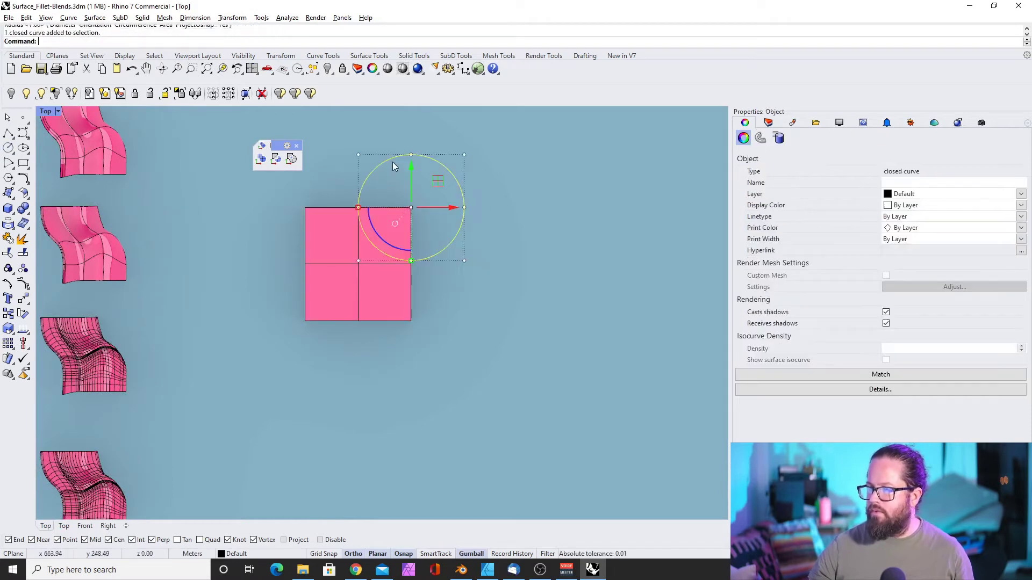
Create a planar surface from the circle centred on the square surface's upper-right corner.
click(416, 138)
scroll(416, 138, up, 4)
click(334, 211)
click(12, 197)
click(41, 206)
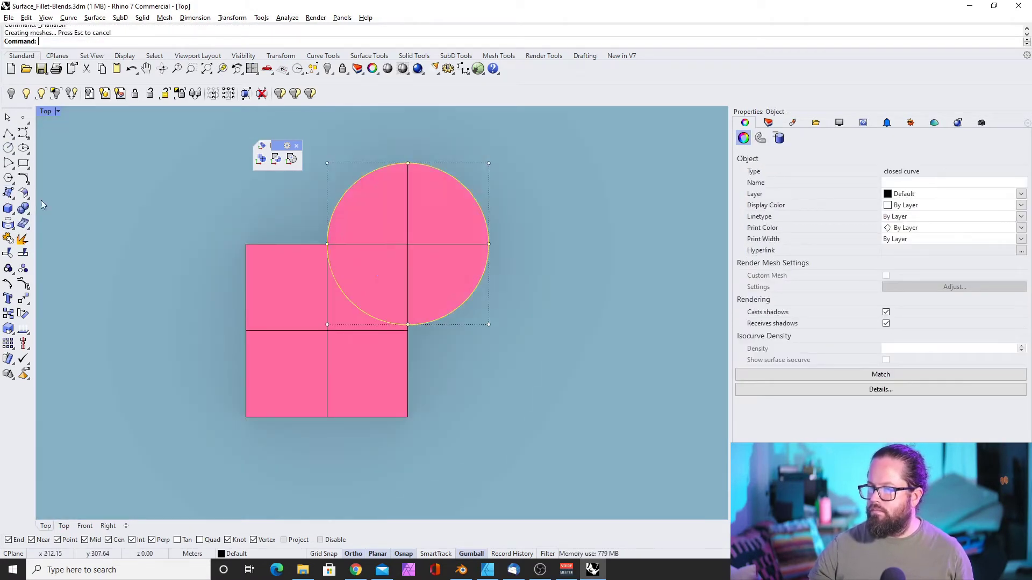
click(215, 215)
click(295, 274)
right_drag(383, 201, 394, 192)
click(394, 192)
key(Escape)
scroll(355, 289, down, 8)
scroll(375, 267, up, 4)
Draw a six-sided inscribed polygon centred on the square's lower-left corner, reaching its left edge's midpoint, and fill it with a planar surface.
click(8, 178)
click(279, 380)
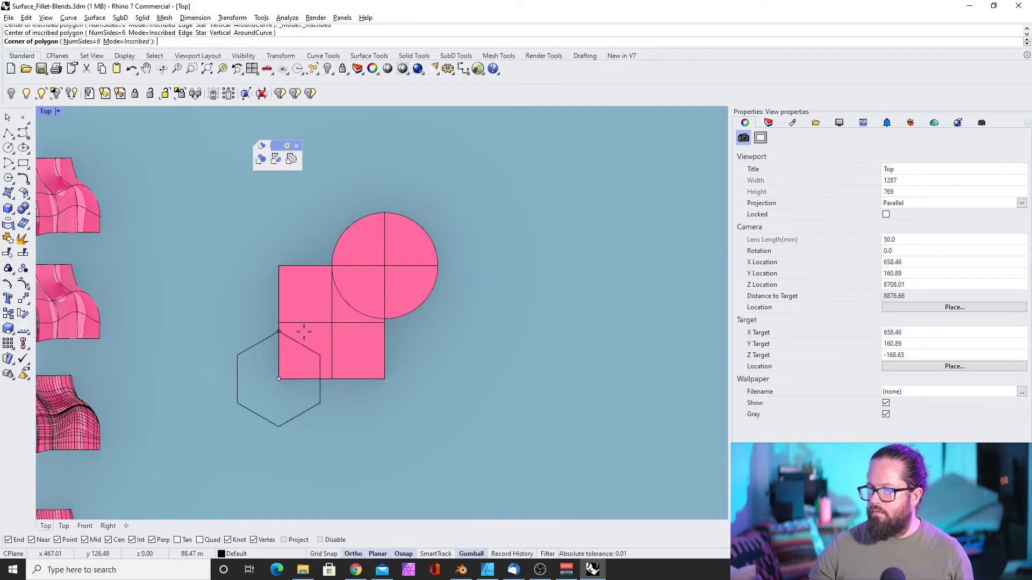
click(278, 322)
click(8, 193)
scroll(397, 341, down, 2)
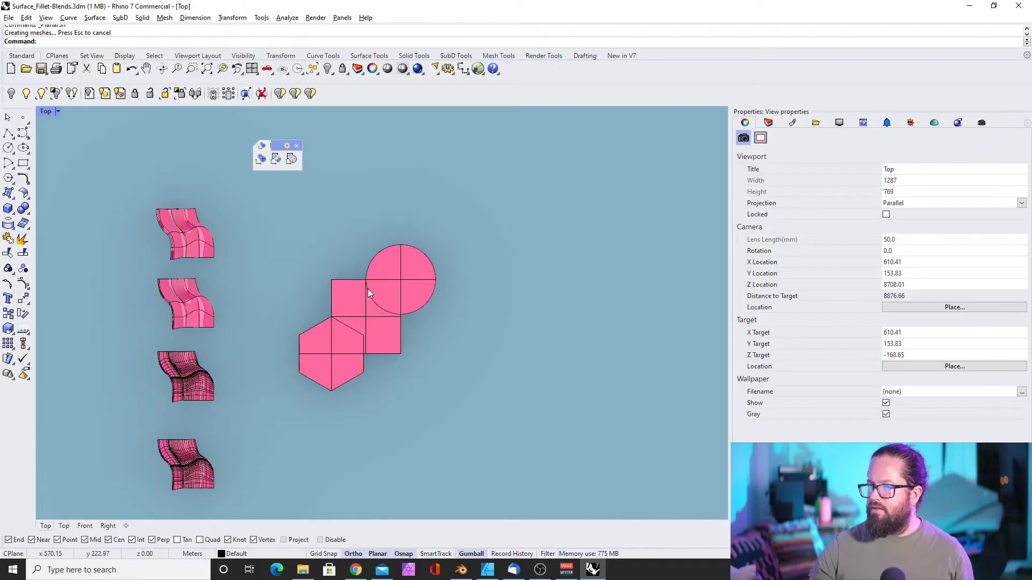
Rotate the view around the overlapping square, circle and hexagon surfaces to examine how they lie together.
click(162, 68)
mouse_move(394, 300)
mouse_down()
mouse_move(282, 127)
mouse_move(321, 279)
mouse_move(392, 318)
mouse_up()
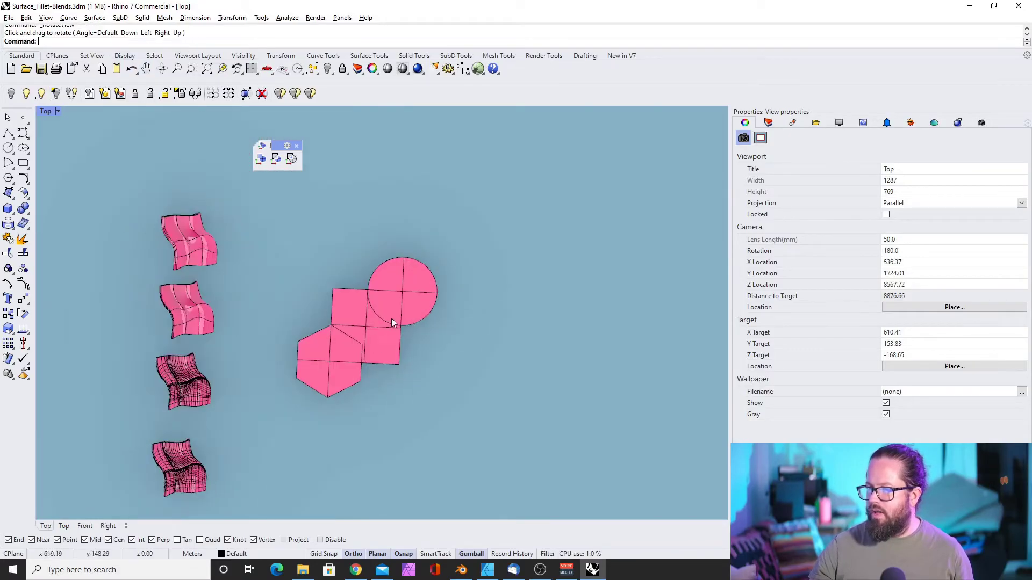
scroll(392, 317, up, 10)
scroll(302, 306, down, 3)
click(282, 275)
shift+click(369, 197)
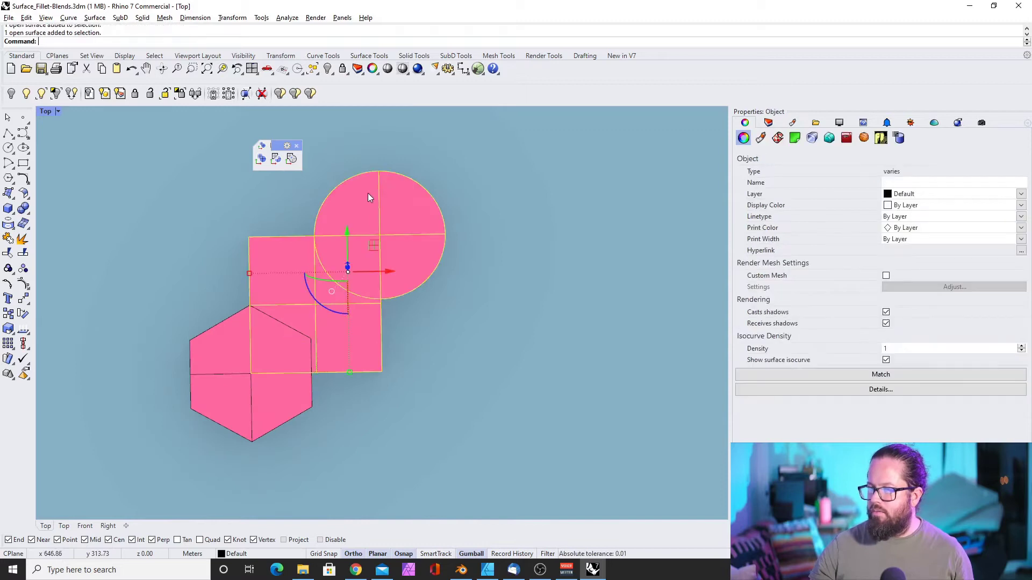
shift+click(228, 377)
scroll(323, 290, down, 5)
ctrl+shift+right_drag(323, 301, 349, 322)
click(387, 323)
scroll(344, 246, up, 5)
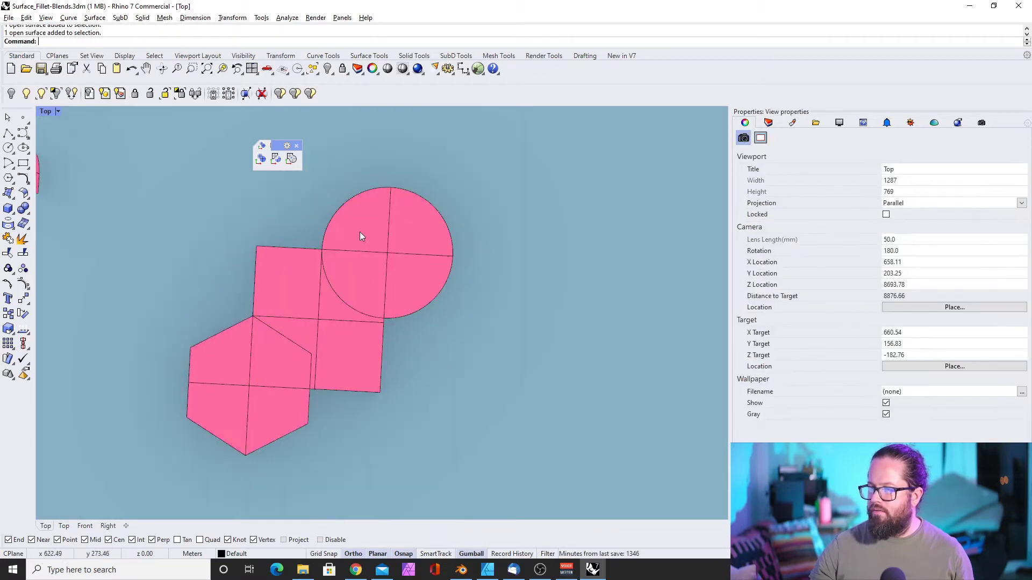
Union the coplanar square and circle surfaces and select the combined surface.
click(317, 252)
shift+click(365, 234)
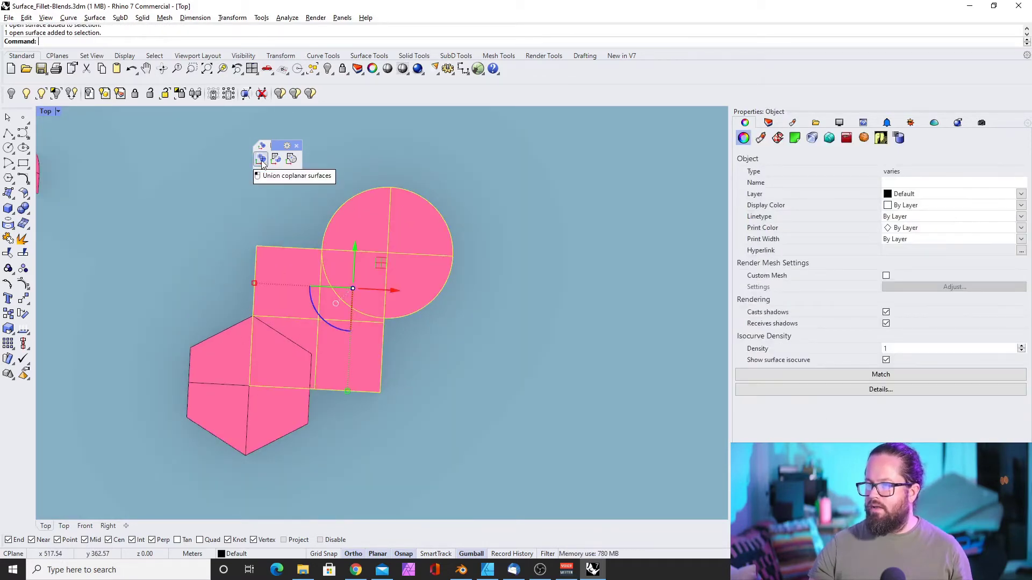
click(261, 160)
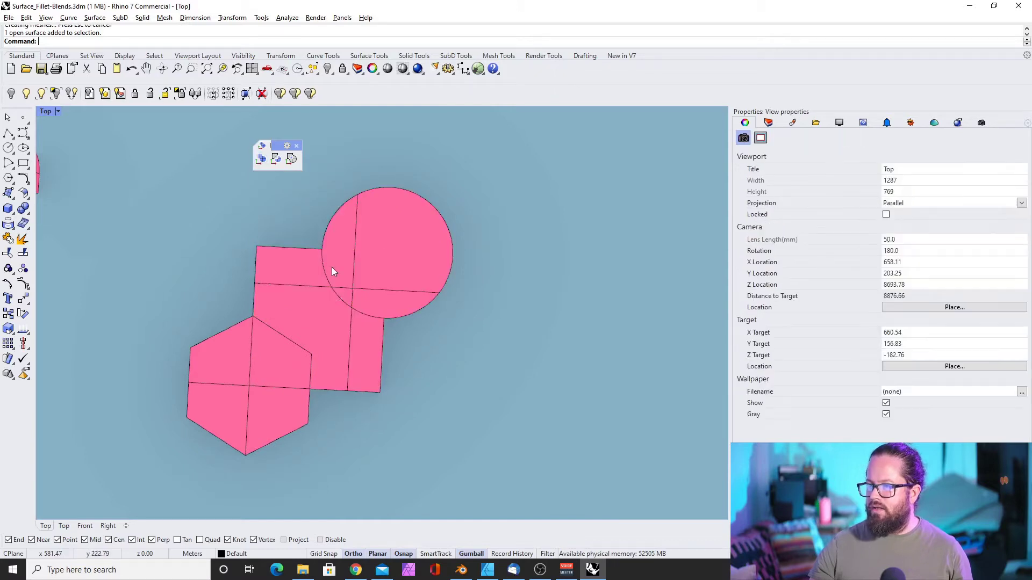
click(493, 215)
click(292, 295)
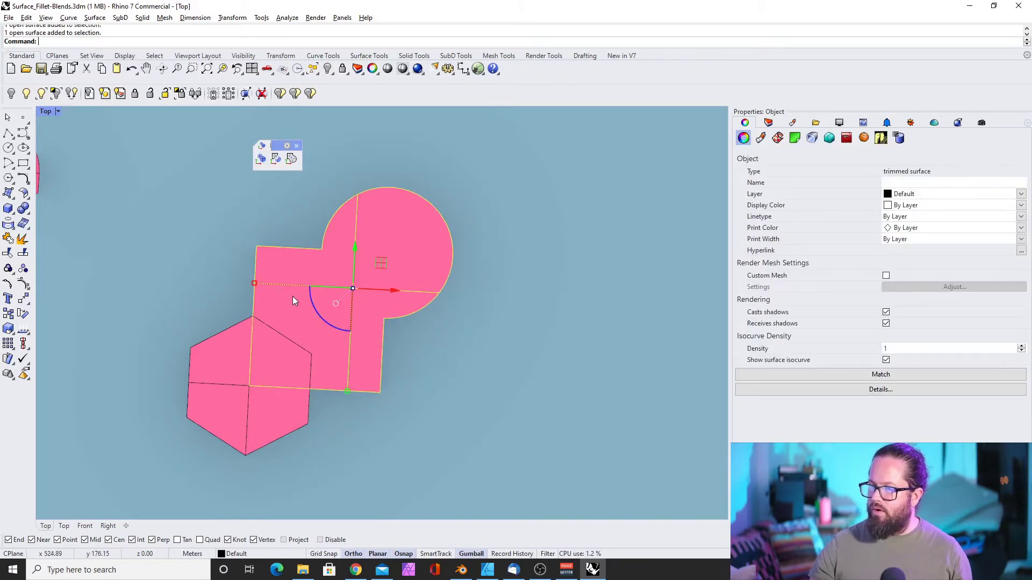
Undo the union of the square and circle surfaces.
scroll(357, 236, down, 5)
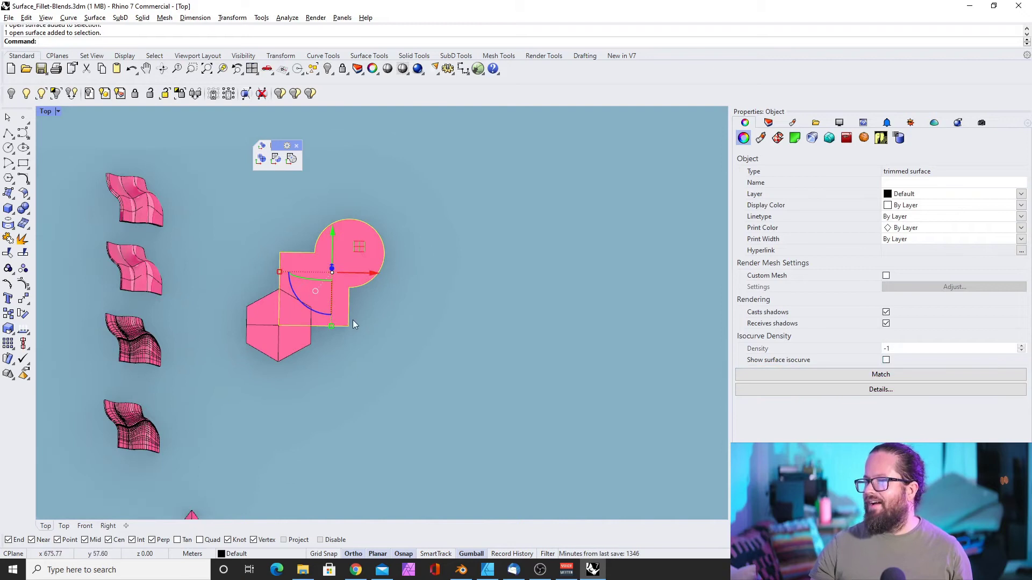
scroll(352, 257, up, 5)
scroll(363, 230, down, 5)
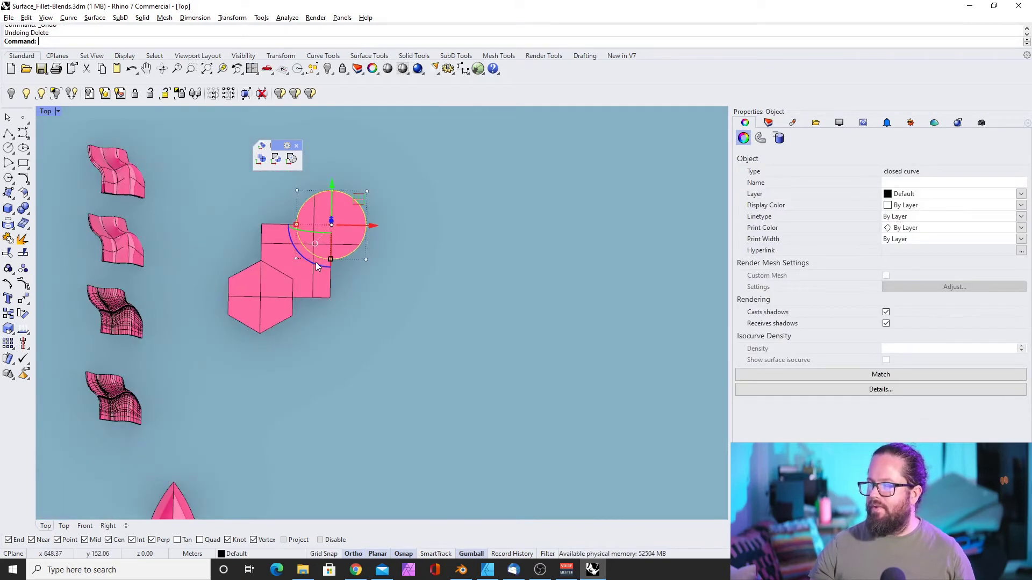
key(ctrl+z)
click(282, 238)
key(Delete)
click(283, 240)
click(272, 210)
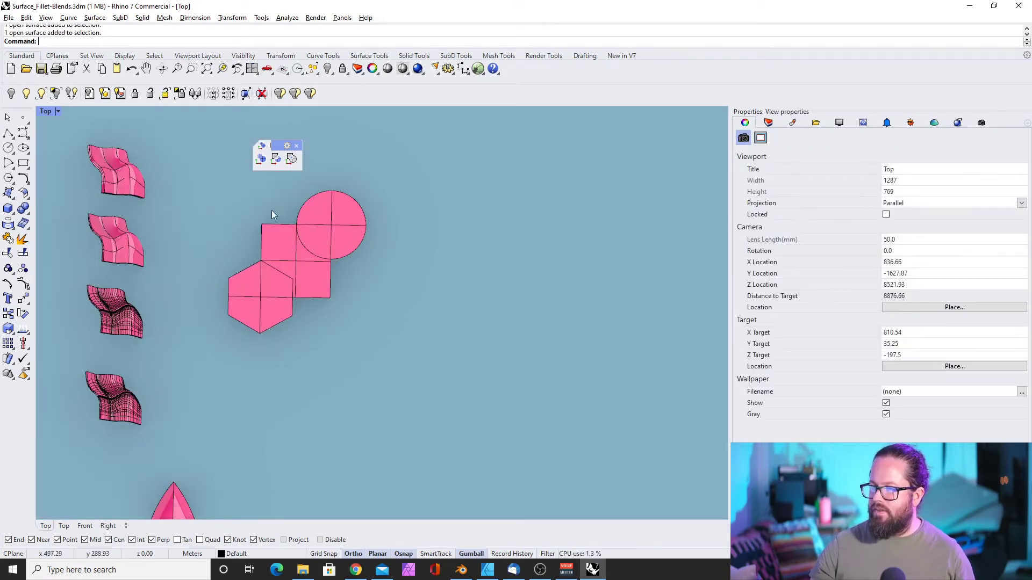
Hide the surface isocurves on the square, circle and hexagon surfaces.
drag(208, 202, 446, 360)
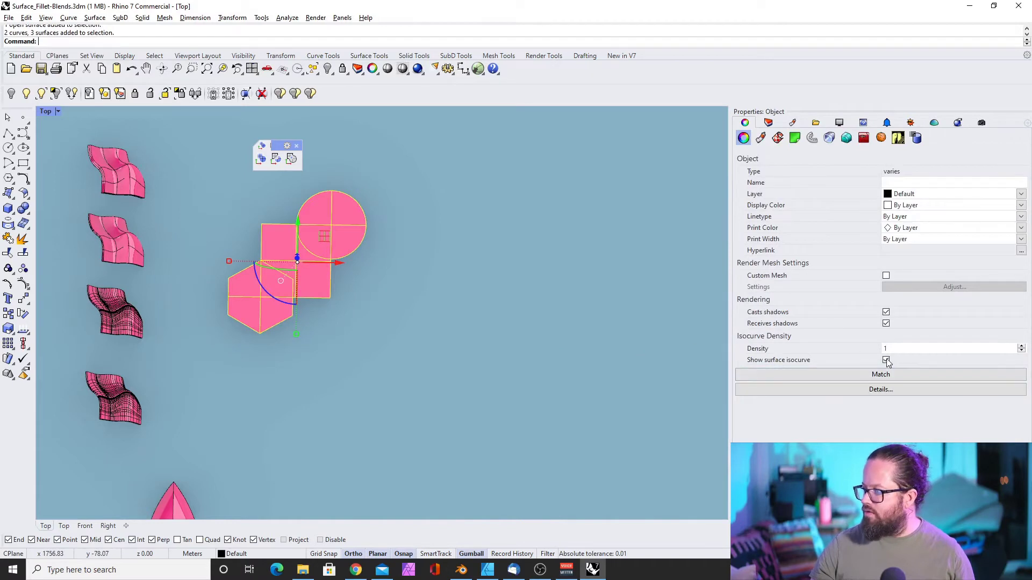
click(239, 243)
scroll(239, 244, down, 3)
Copy the three overlapping shapes twice to the right, making a horizontal row of three sets.
drag(222, 200, 364, 353)
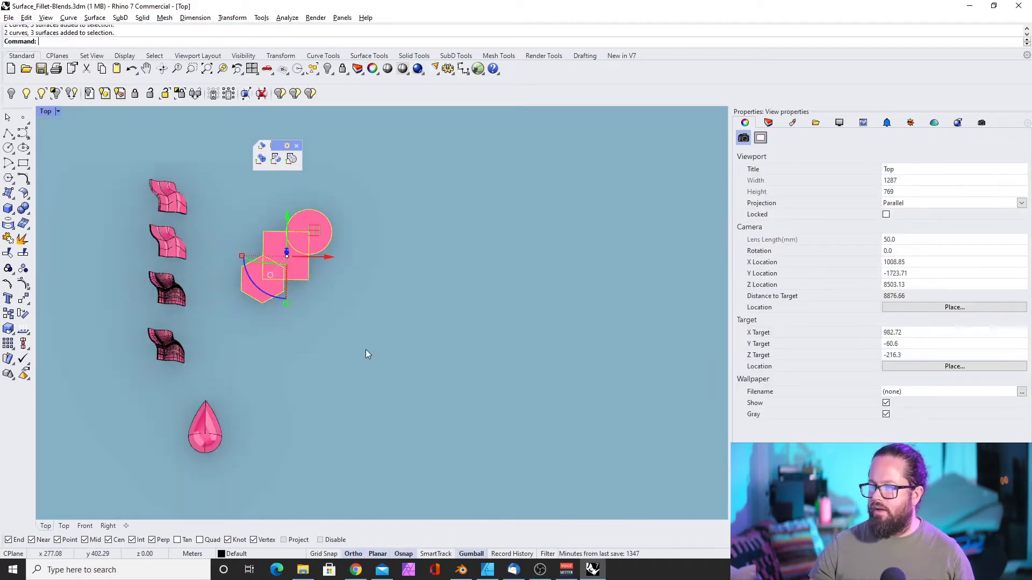
click(9, 313)
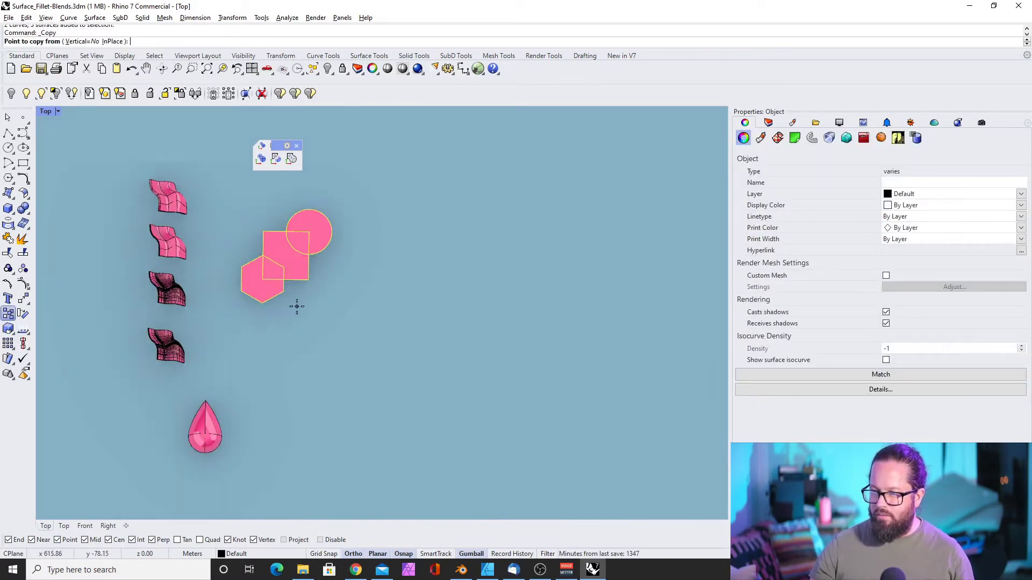
click(262, 303)
click(359, 304)
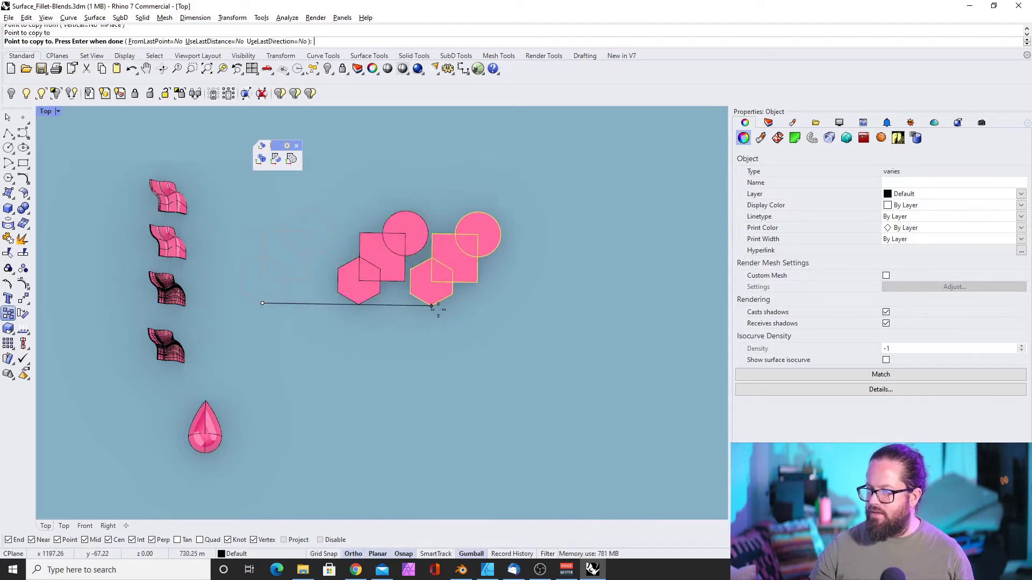
click(463, 307)
right_click(463, 308)
Union the coplanar circle, square and hexagon surfaces of the first set.
scroll(274, 245, up, 10)
click(333, 181)
shift+click(281, 255)
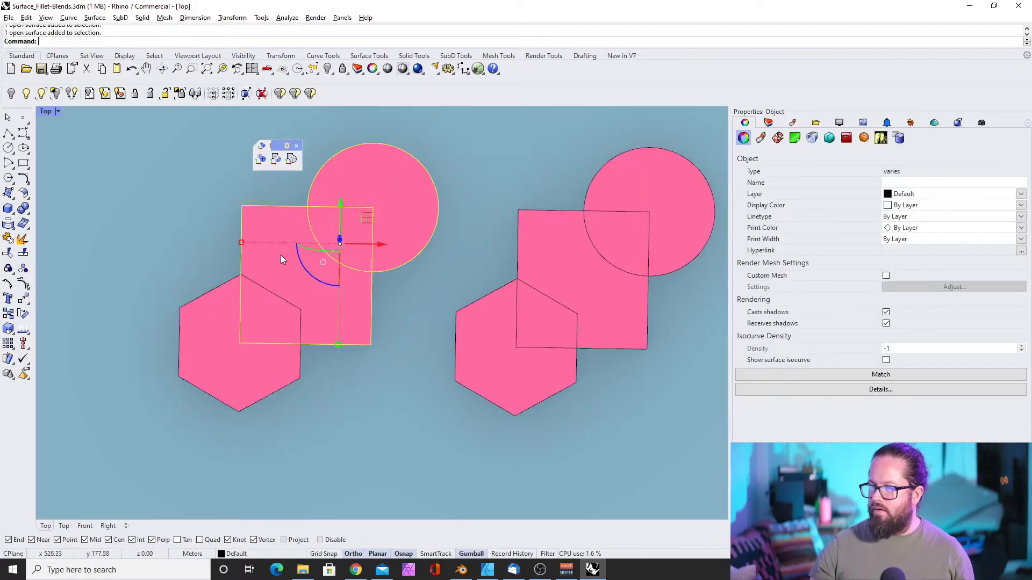
shift+click(238, 356)
click(260, 160)
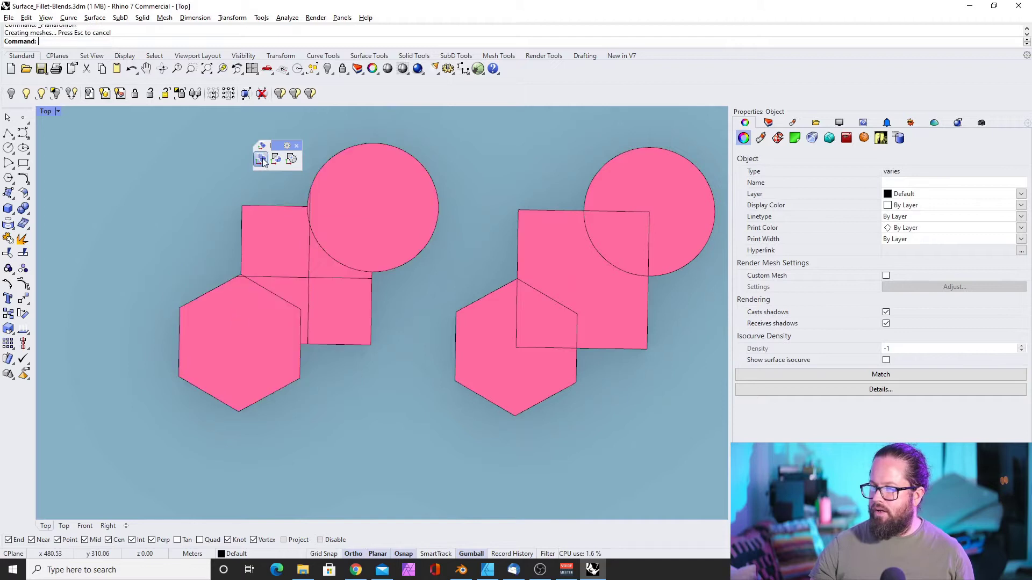
Delete the leftover circle and hexagon curves over the unioned surface and hide its isocurves.
click(283, 250)
key(Escape)
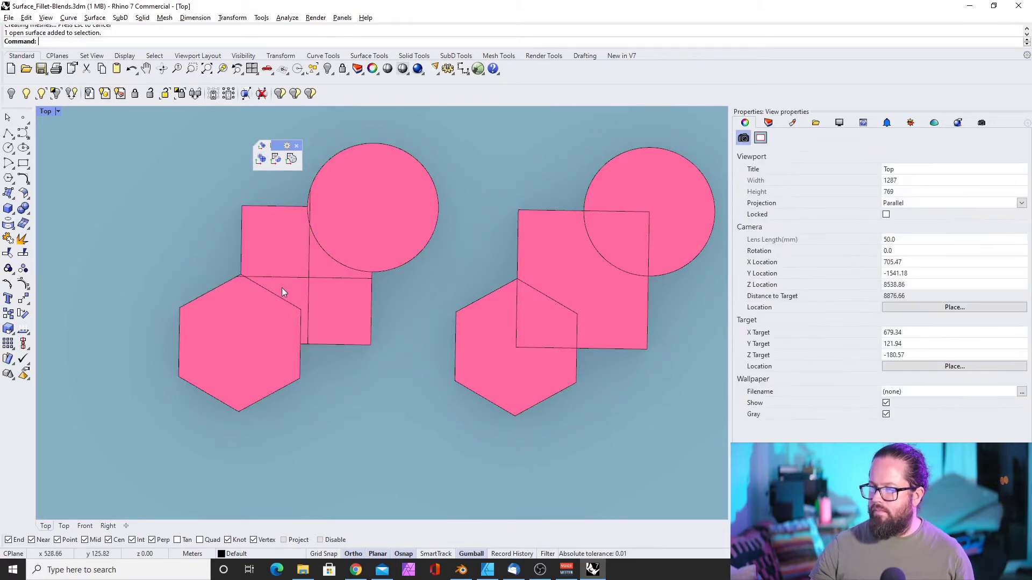
click(275, 294)
key(Delete)
scroll(341, 211, down, 3)
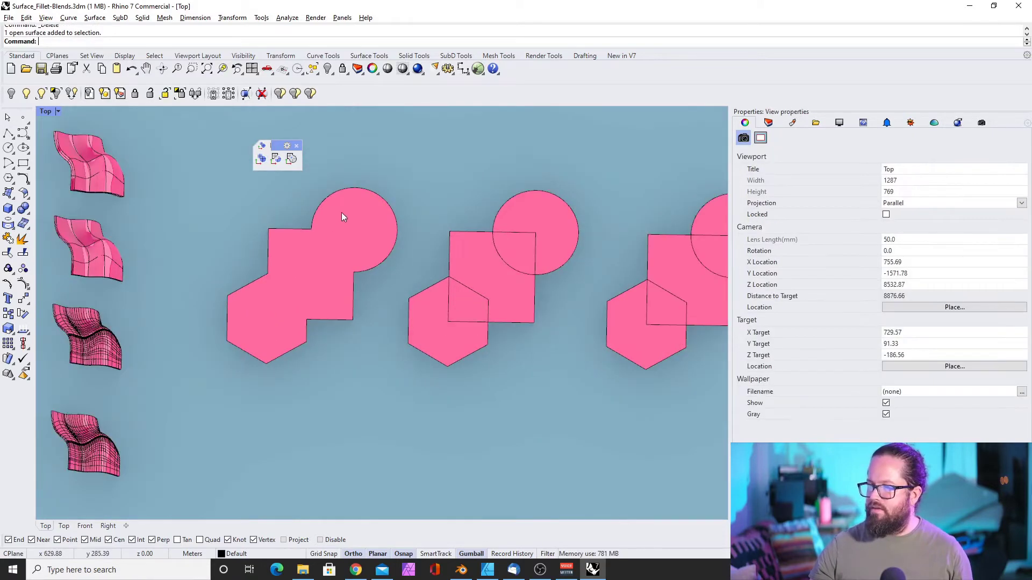
click(334, 251)
key(Escape)
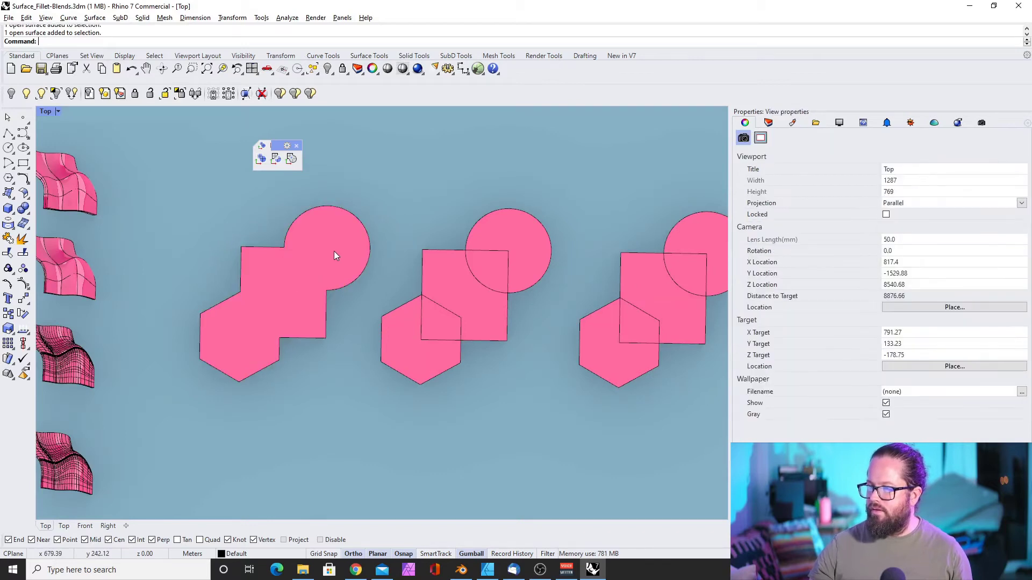
Subtract the circle surface from the square surface in the second set with a coplanar difference.
scroll(436, 246, down, 2)
scroll(438, 253, up, 4)
scroll(439, 256, up, 1)
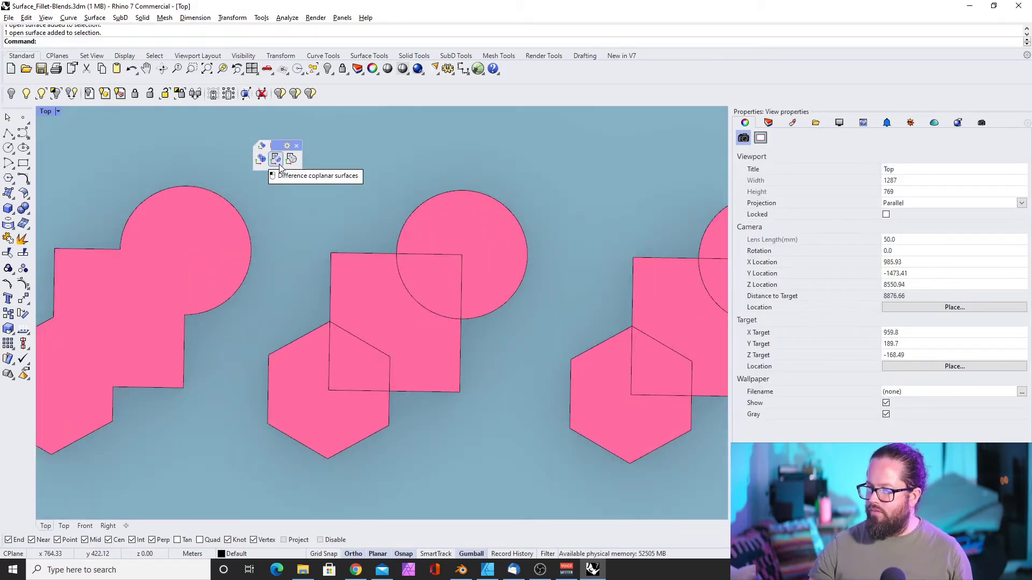
click(280, 167)
key(Escape)
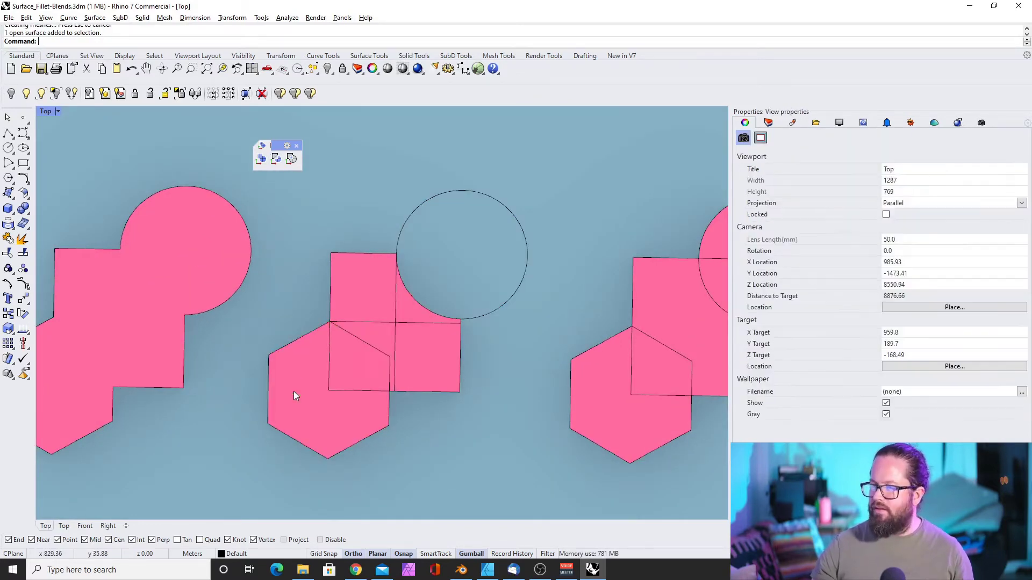
Subtract the hexagon surface from the remaining square surface in the second set.
click(367, 304)
key(Return)
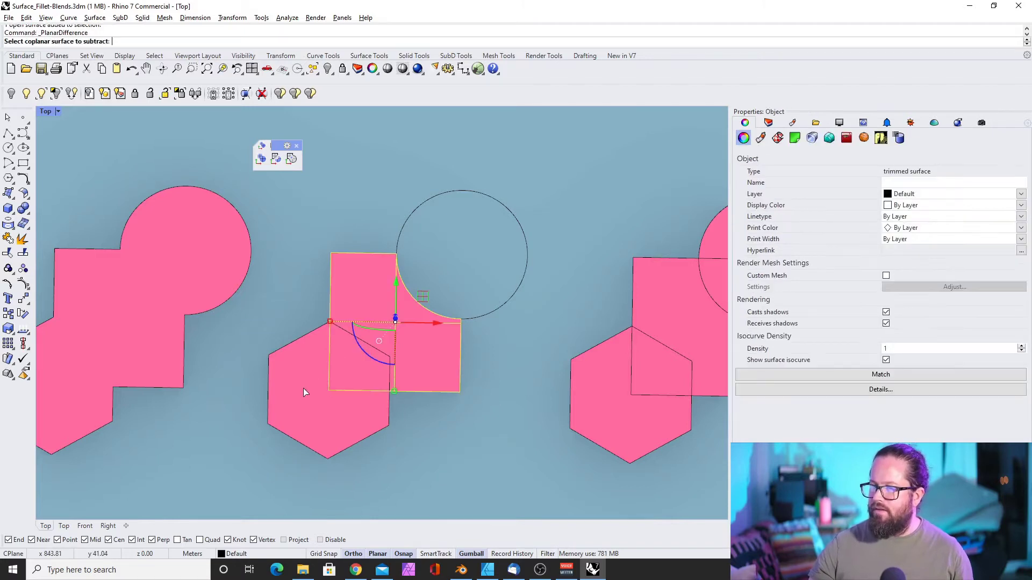
click(303, 389)
scroll(304, 380, down, 6)
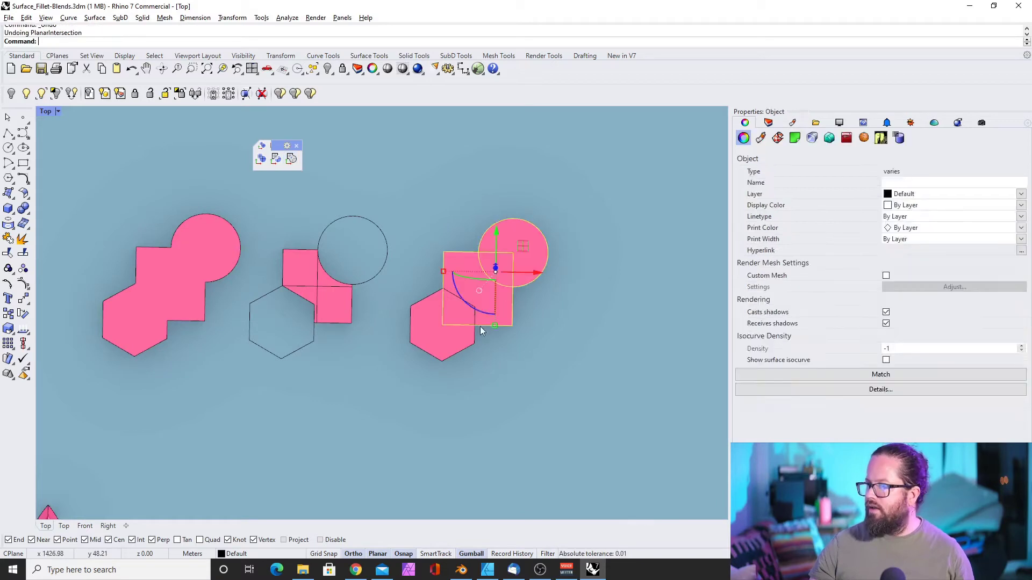
Intersect the coplanar square and circle surfaces of the third set.
click(544, 329)
click(458, 260)
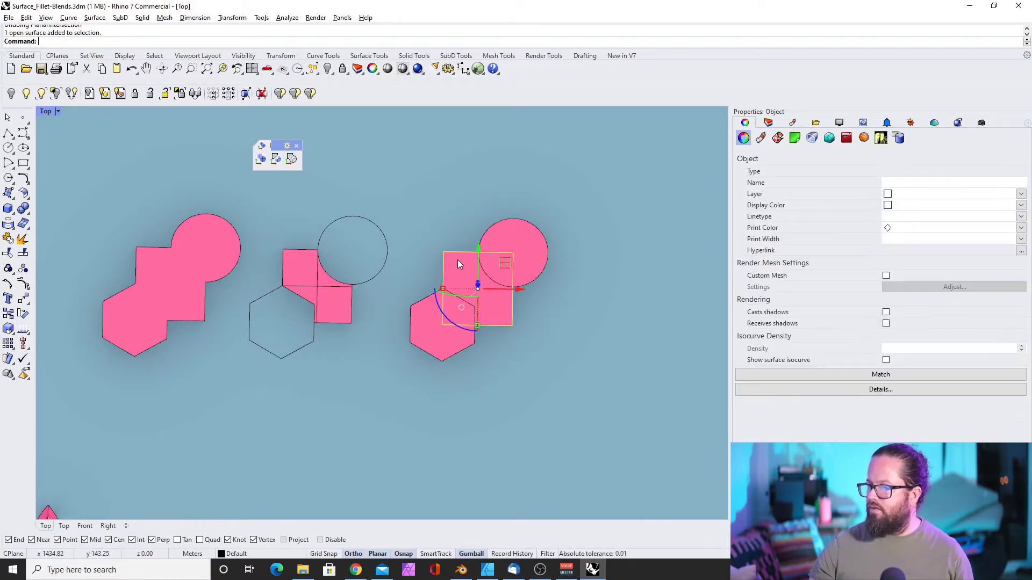
key(Return)
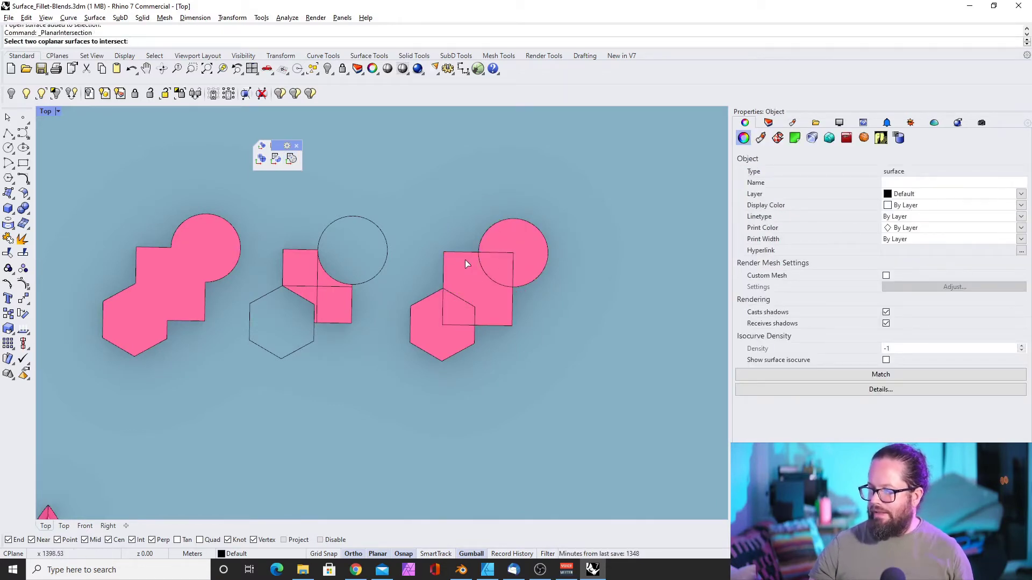
click(465, 263)
click(522, 246)
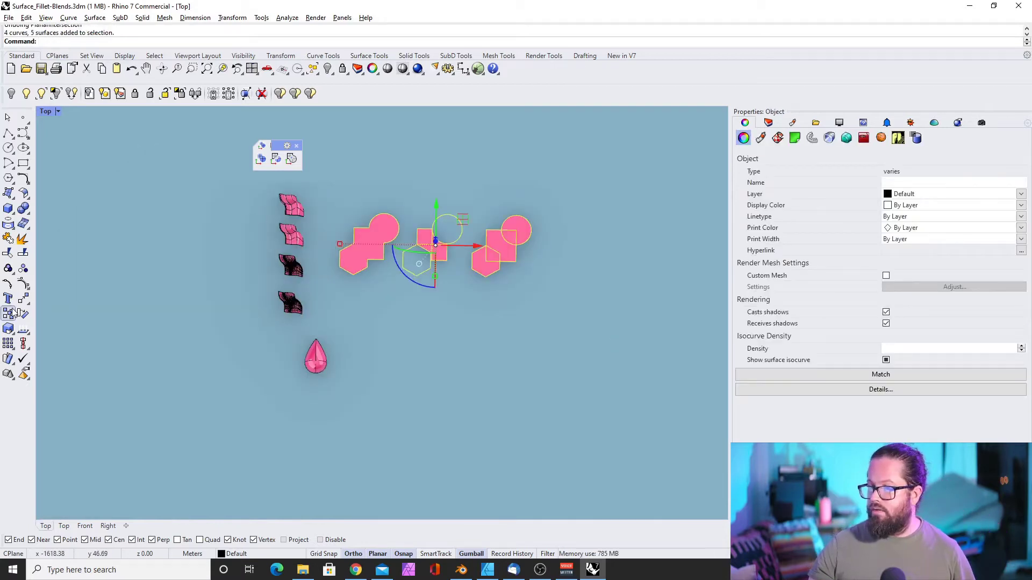
Rearrange the row so the untouched set comes before the union example, and place a copy of it at the row's right end.
click(12, 313)
click(349, 285)
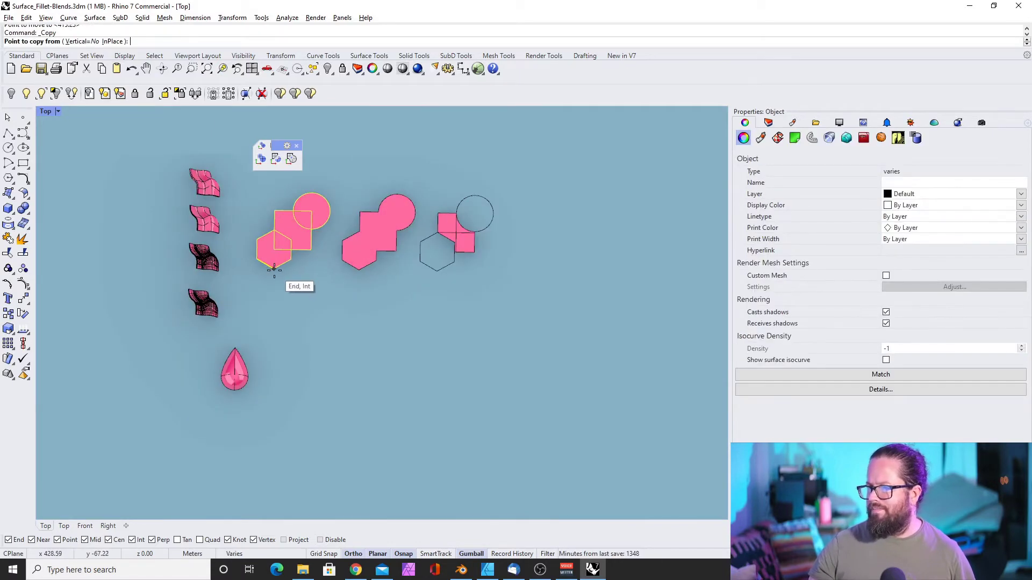
click(275, 268)
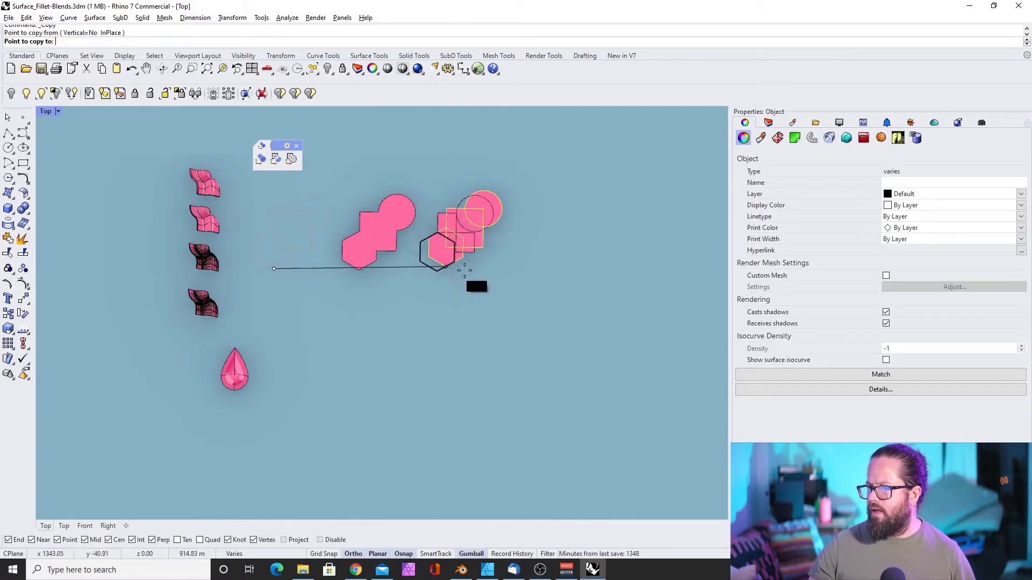
click(517, 271)
key(Return)
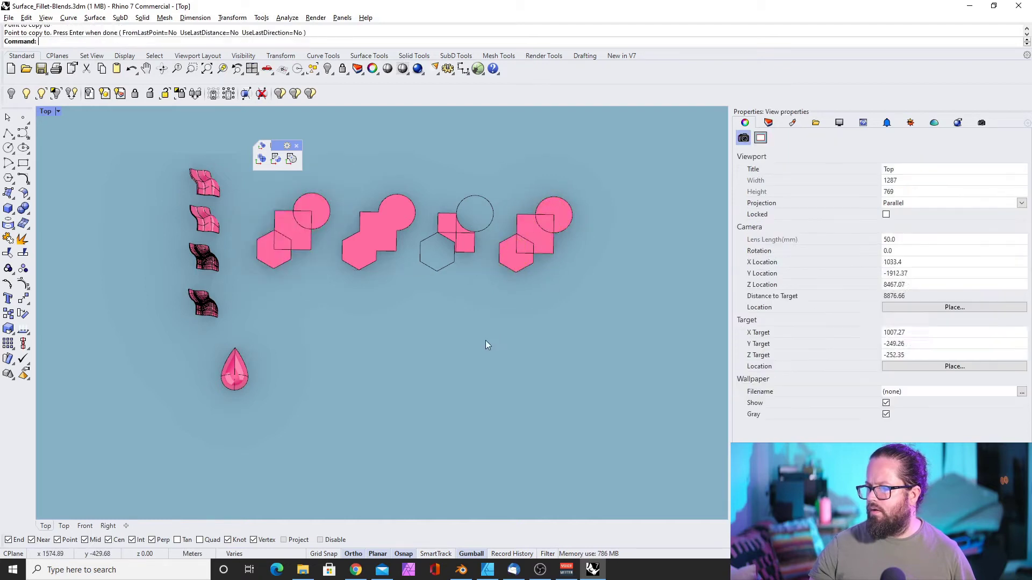
Intersect the coplanar square and circle surfaces of the copied set at the row's right end.
scroll(520, 241, up, 3)
click(504, 272)
scroll(519, 185, down, 2)
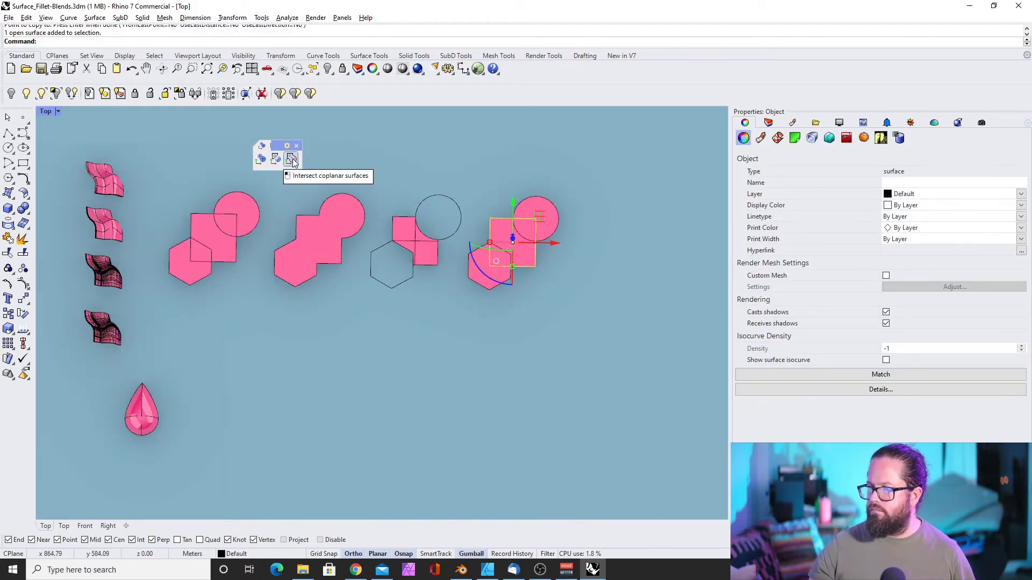
click(291, 159)
click(551, 210)
click(507, 230)
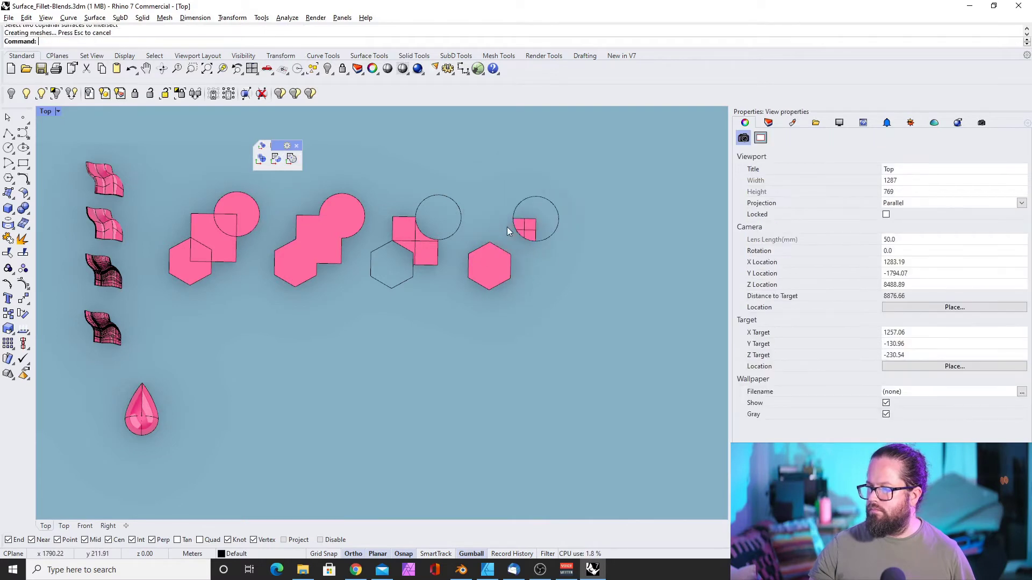
Copy the first set's square surface onto the row's last set and intersect it with that set's hexagon surface.
click(204, 238)
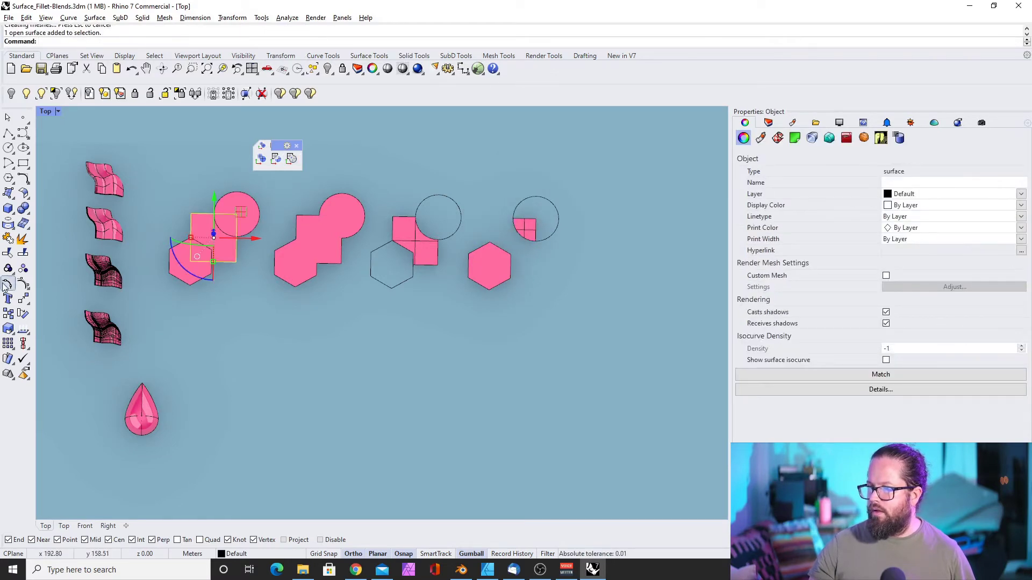
click(7, 315)
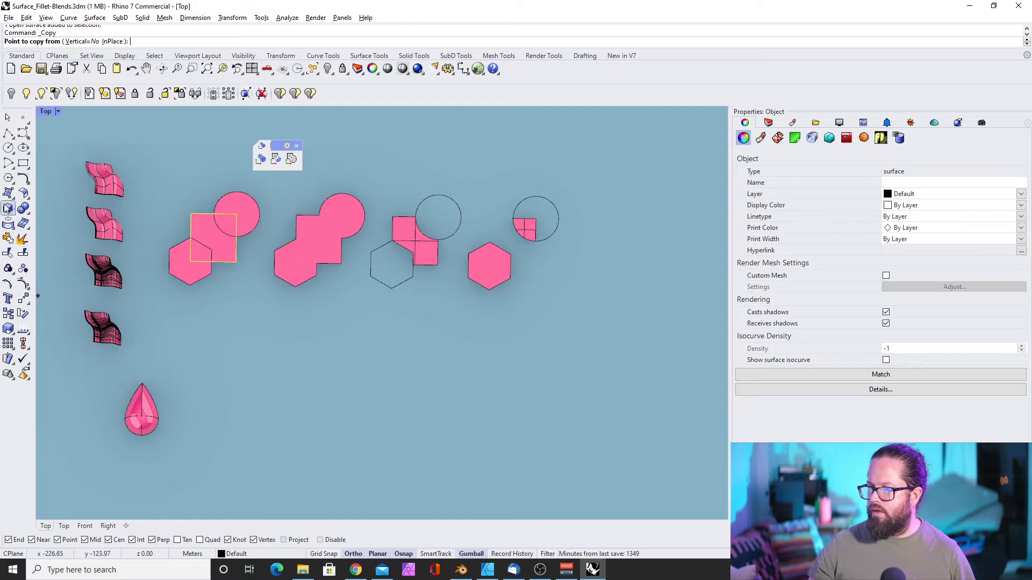
click(237, 215)
click(548, 219)
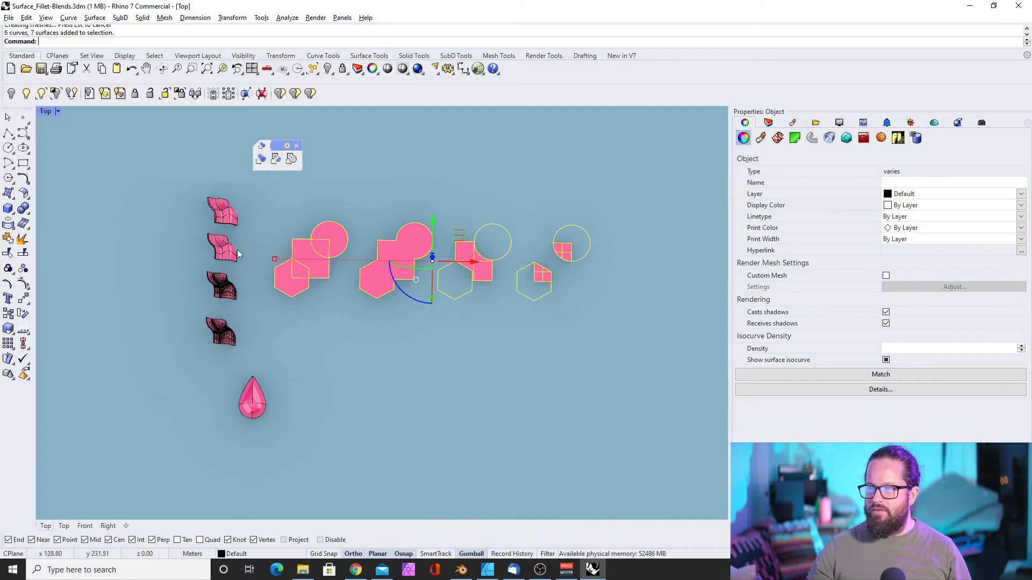
Hide the surface isocurves on all surfaces in the row.
click(263, 202)
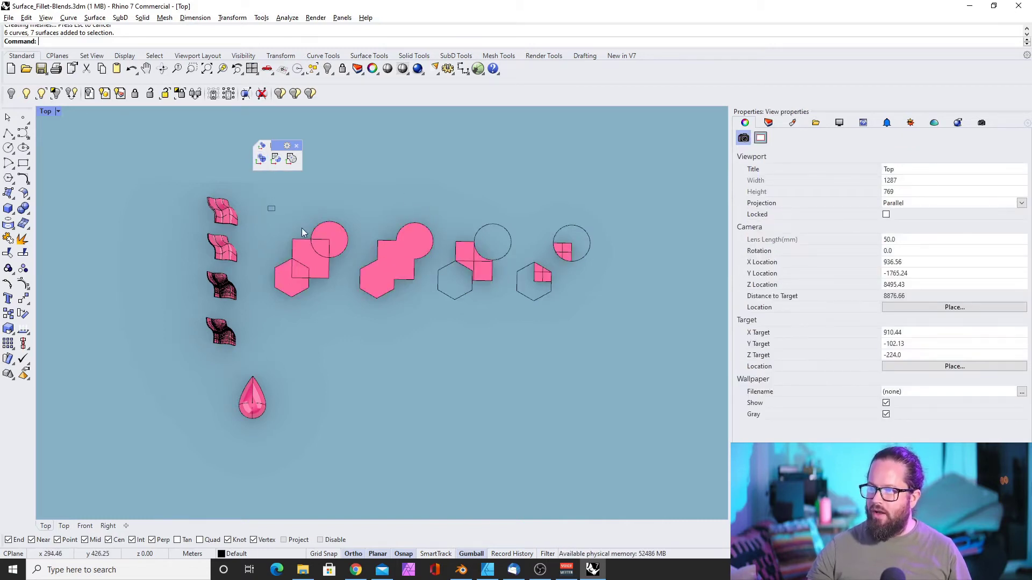
drag(267, 205, 626, 326)
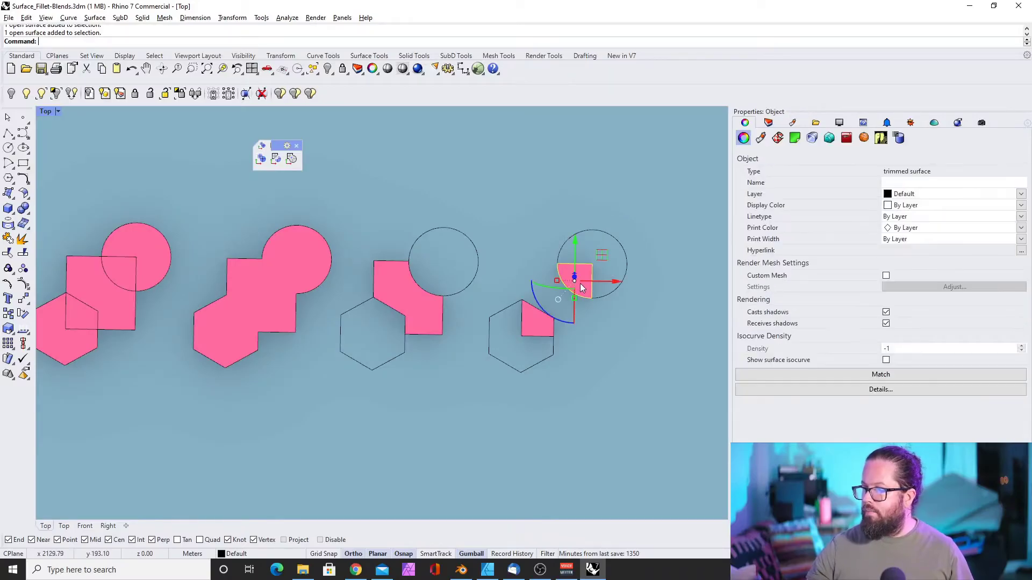
Show control points on the circle-square intersection and the difference surface, and try moving the difference surface's trimmed-away corner point.
click(22, 284)
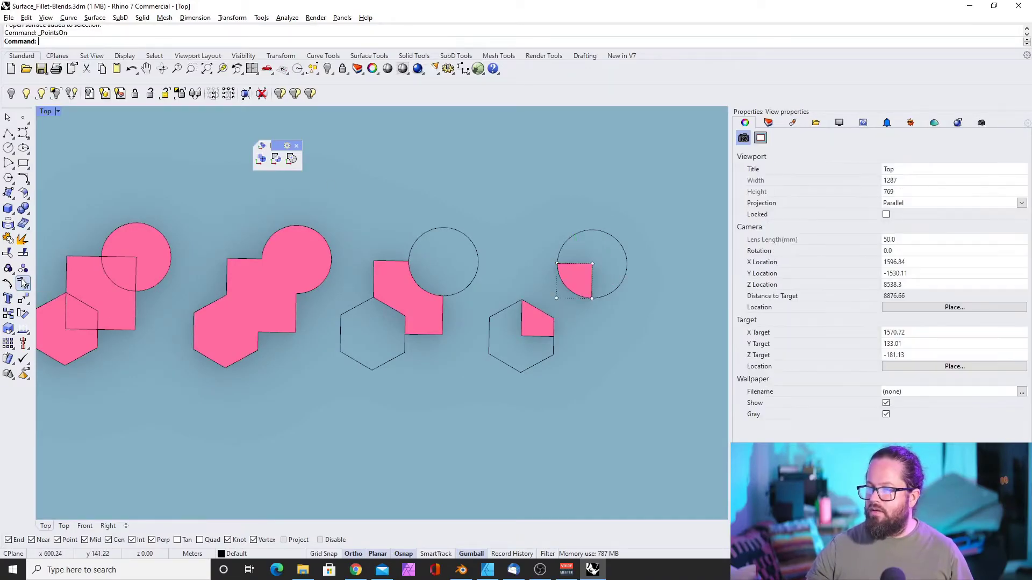
scroll(587, 321, up, 5)
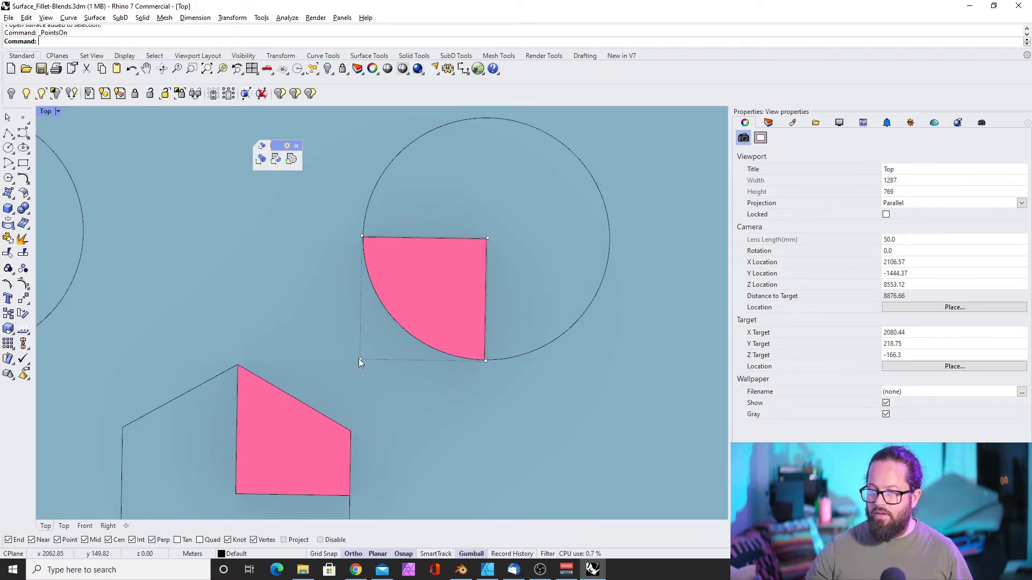
drag(359, 359, 381, 341)
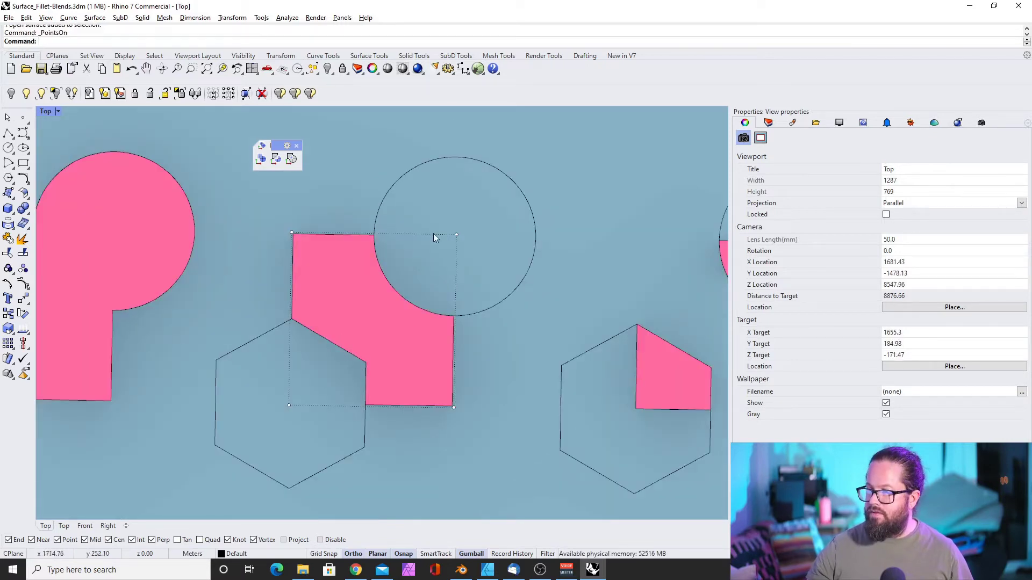
drag(456, 236, 457, 210)
key(ctrl+z)
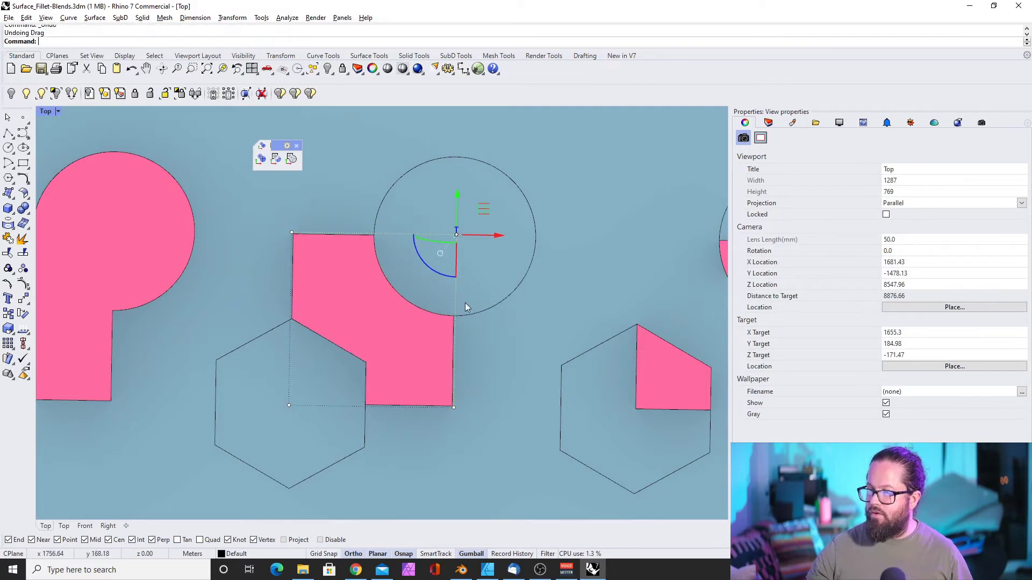
key(Escape)
key(Escape)
Close the floating coplanar surface toolbar.
scroll(462, 307, down, 8)
right_drag(166, 252, 190, 216)
click(191, 216)
scroll(337, 176, up, 1)
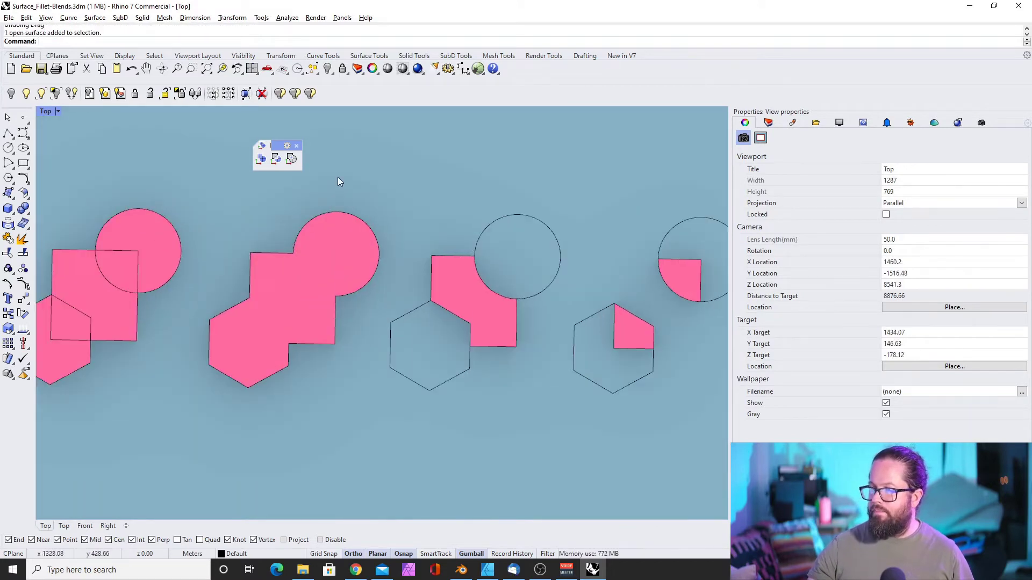
scroll(337, 177, down, 2)
click(297, 144)
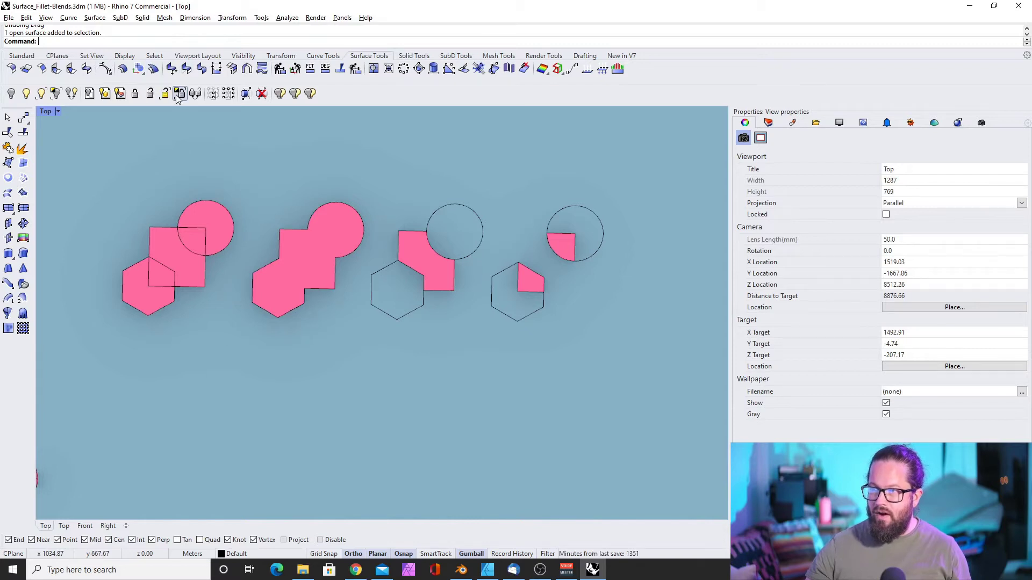
Create a rectangular plane from three points in front of the row, about 518 by 344 m.
scroll(344, 244, down, 5)
right_drag(275, 248, 259, 169)
scroll(325, 195, up, 8)
scroll(324, 194, down, 7)
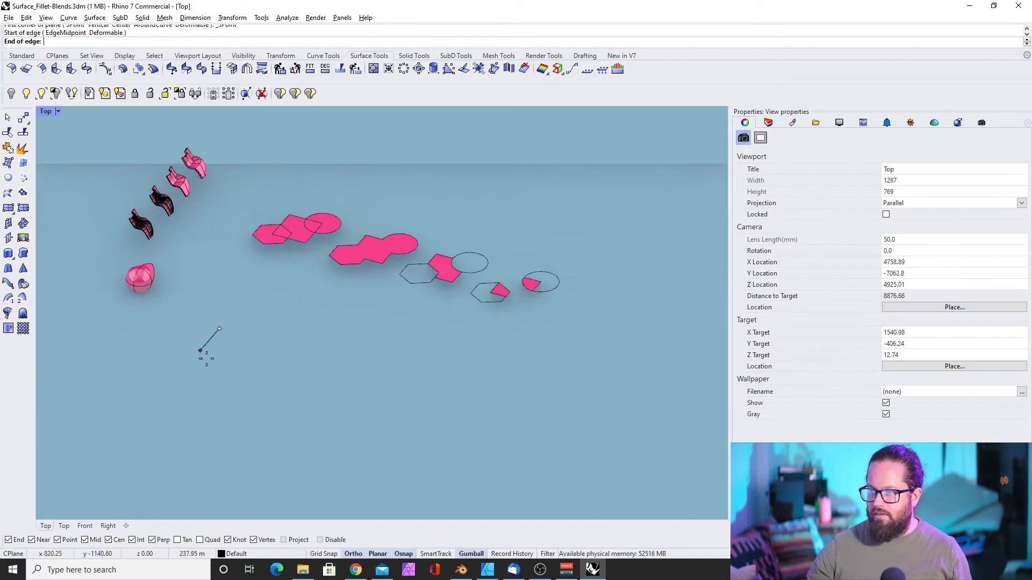
click(233, 373)
click(277, 386)
scroll(202, 372, up, 10)
Try a variable offset of the rectangular plane, raising one far corner to about 46 m and the other far corner freehand.
click(304, 293)
scroll(288, 280, down, 4)
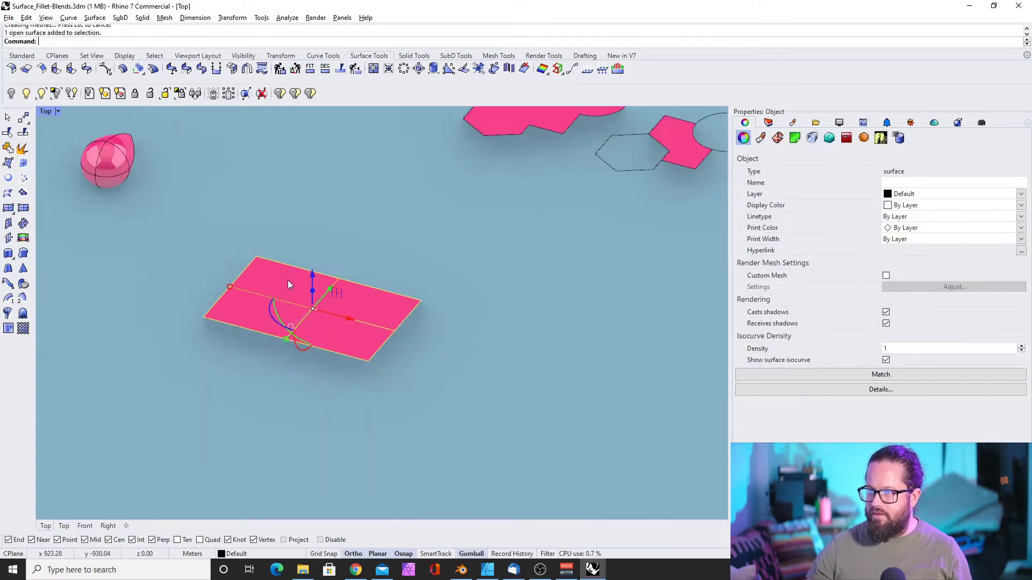
scroll(289, 282, down, 1)
right_drag(305, 305, 300, 179)
scroll(336, 285, up, 5)
click(159, 70)
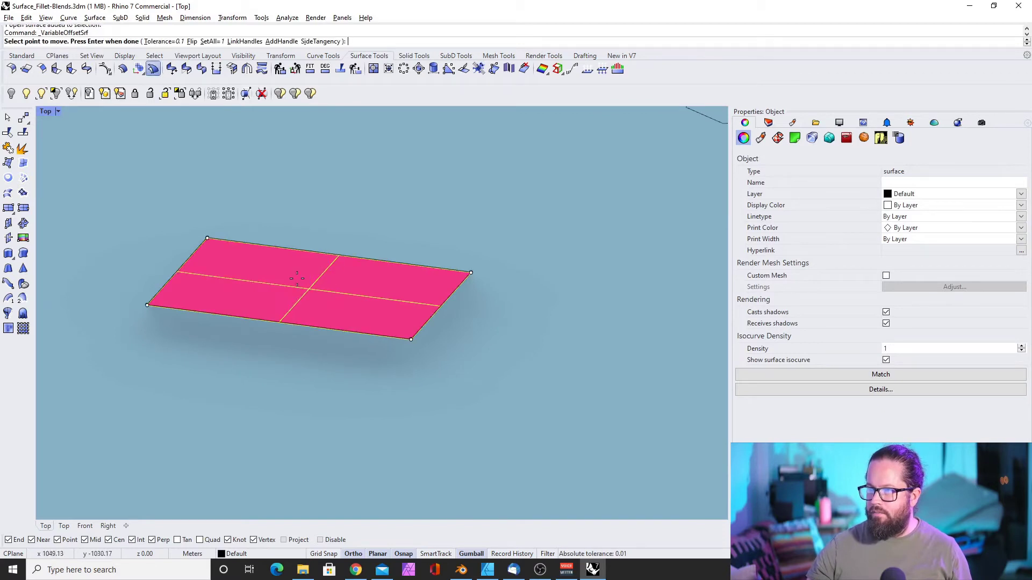
scroll(209, 236, up, 3)
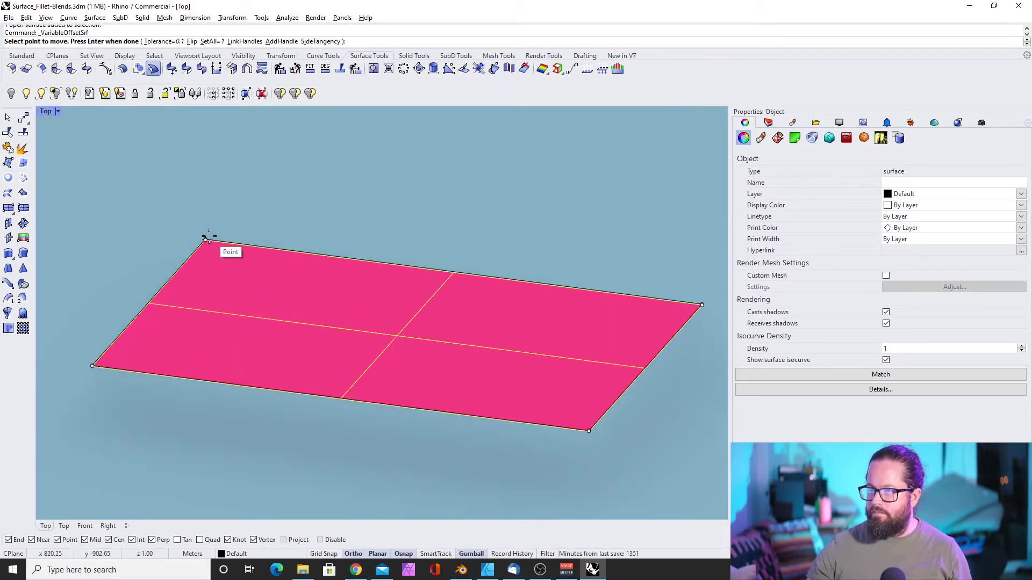
click(207, 238)
click(208, 196)
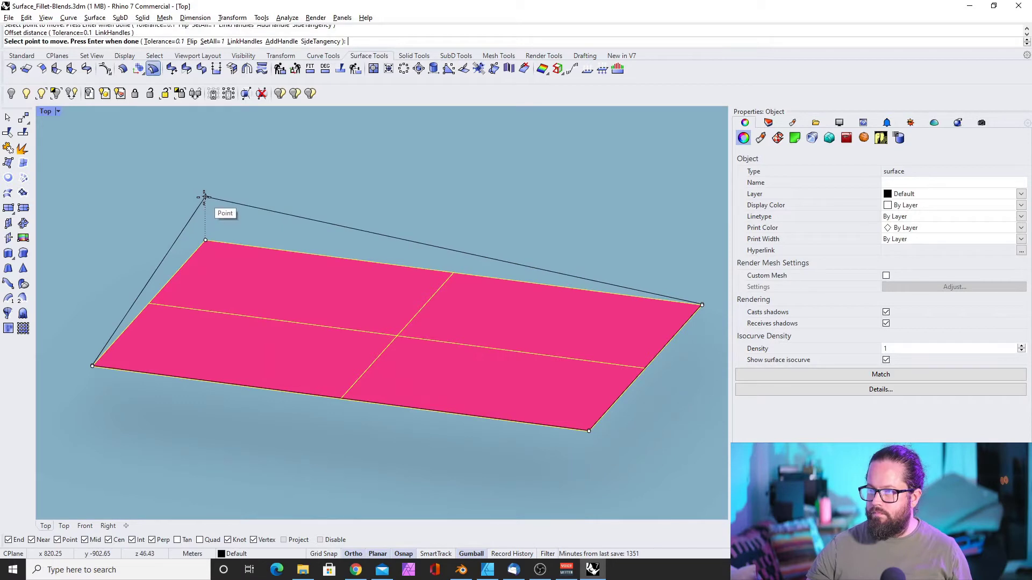
scroll(208, 199, down, 2)
scroll(495, 261, up, 3)
click(436, 250)
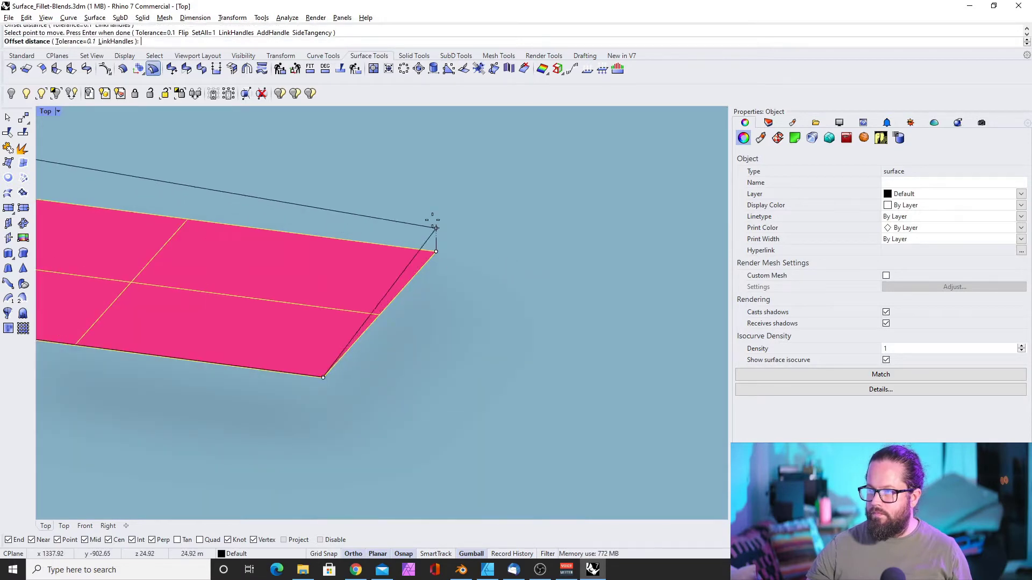
click(428, 201)
Raise the two near corner handles of the variable offset by different distances.
scroll(428, 201, down, 3)
scroll(366, 293, up, 1)
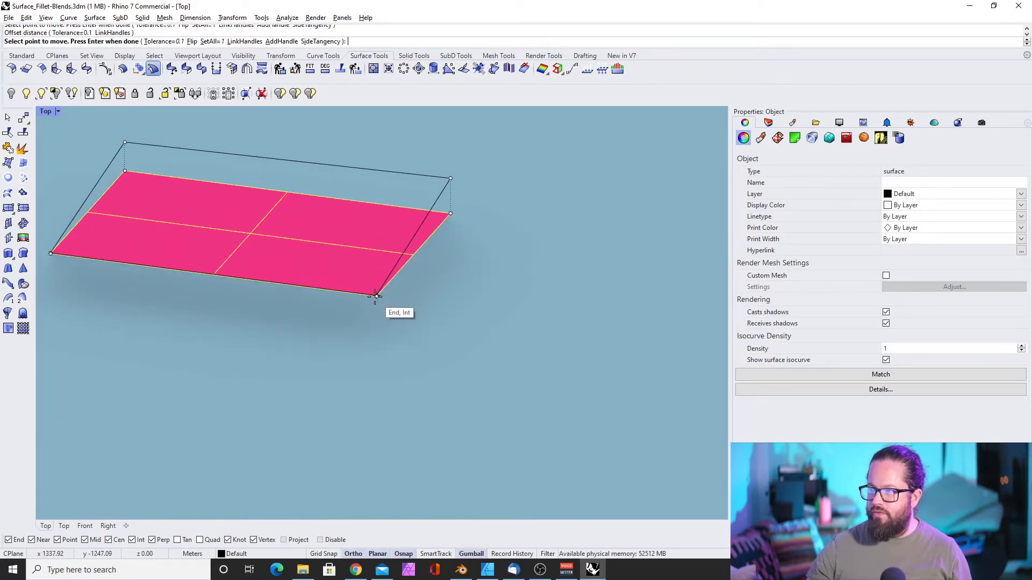
click(370, 296)
click(376, 247)
scroll(375, 246, down, 2)
scroll(124, 221, up, 3)
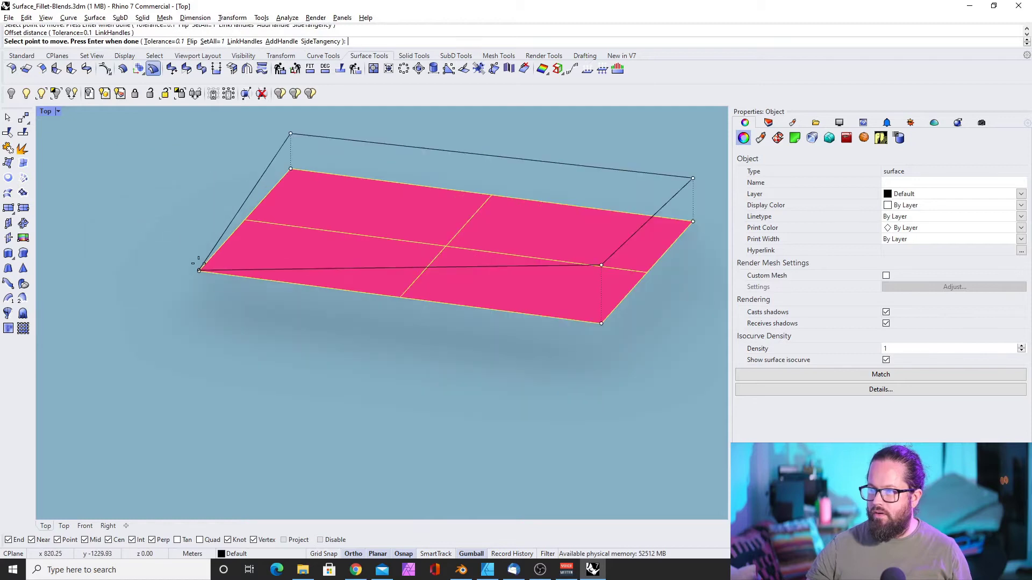
click(199, 271)
click(186, 147)
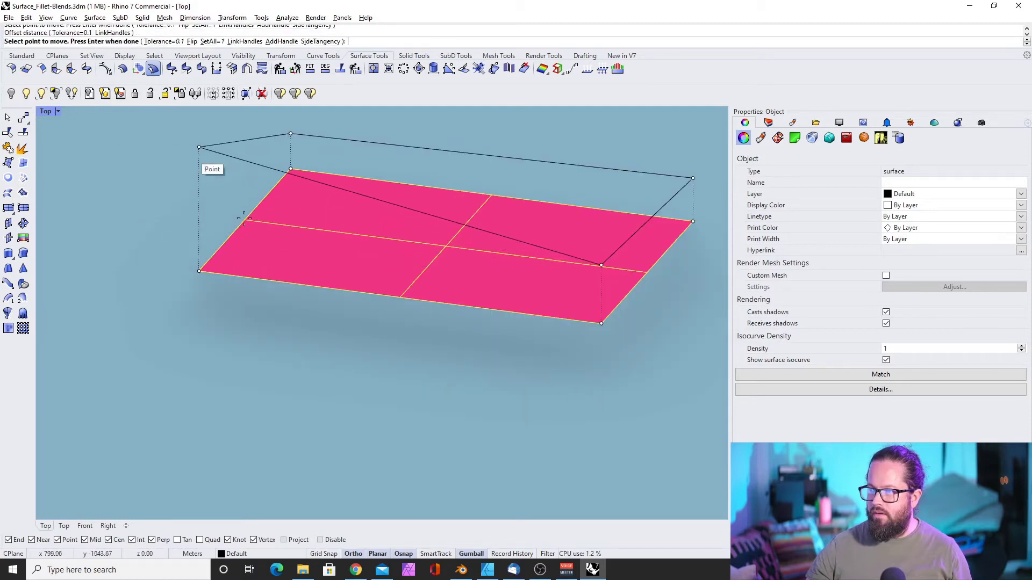
Inspect the variable offset preview from several sides and create the surface.
scroll(191, 265, down, 3)
scroll(185, 295, down, 4)
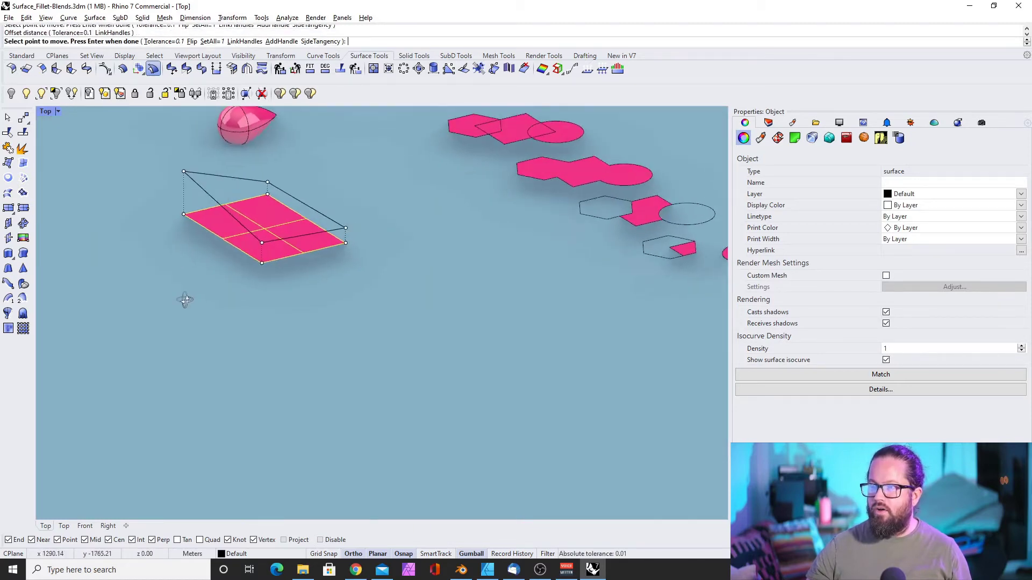
scroll(229, 177, up, 6)
scroll(231, 247, down, 2)
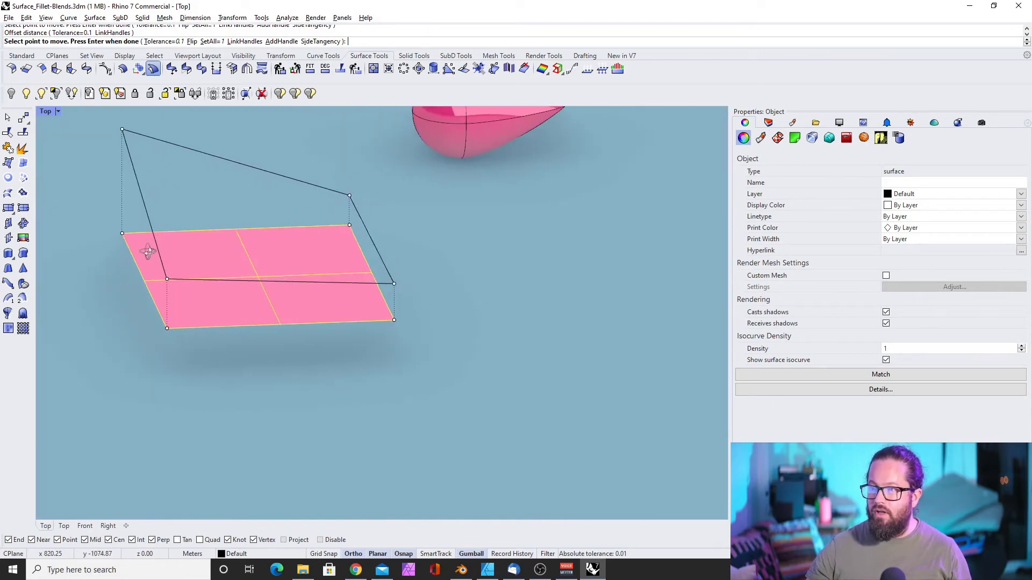
scroll(209, 250, up, 2)
key(Return)
Undo the variable offset surface.
scroll(203, 245, down, 6)
right_drag(207, 247, 302, 294)
key(ctrl+z)
key(Escape)
scroll(328, 279, up, 6)
click(330, 283)
key(Return)
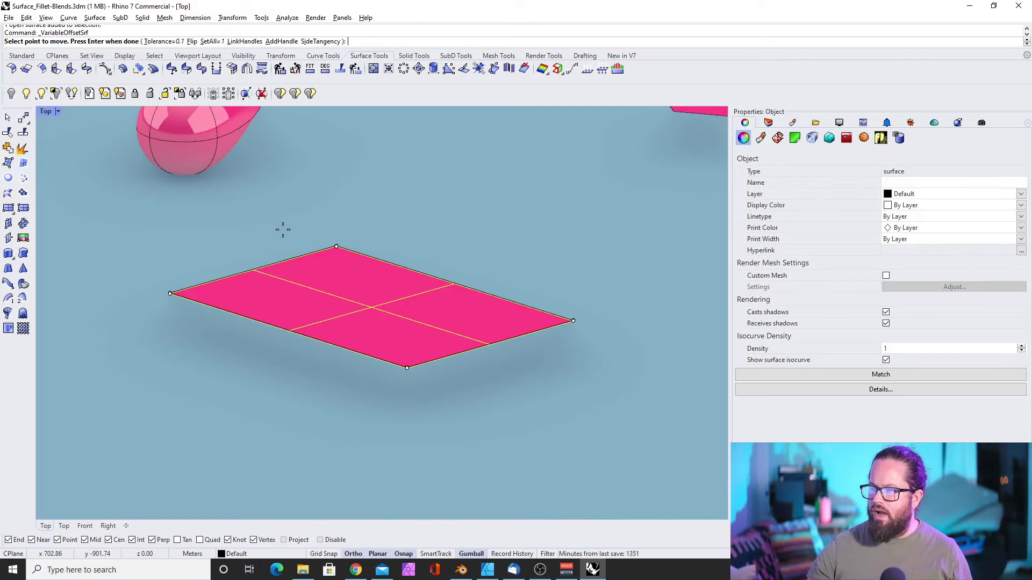
key(Escape)
key(Escape)
Create a variable offset surface above the rectangular plane with its corners raised by uneven distances.
click(320, 263)
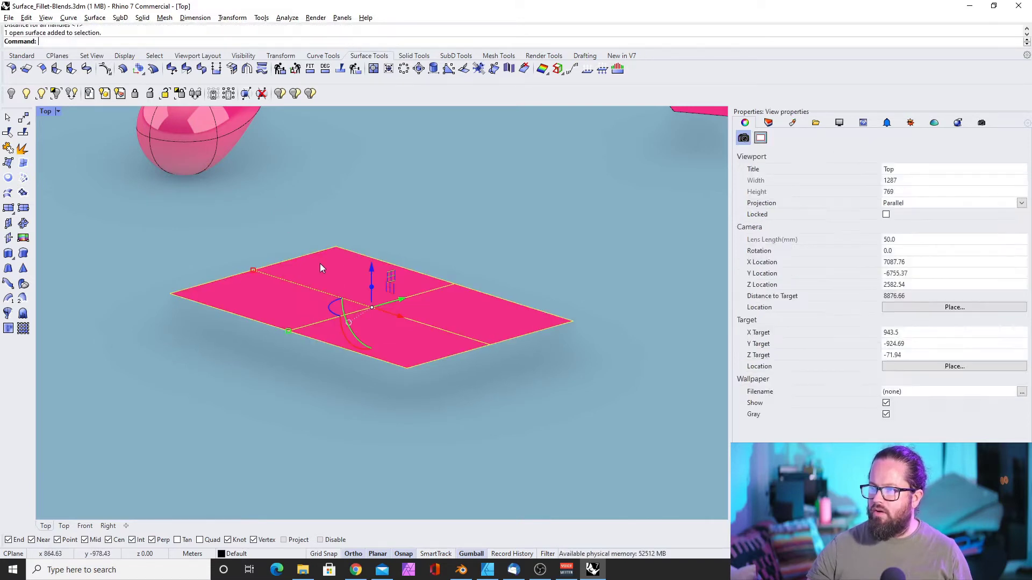
key(Return)
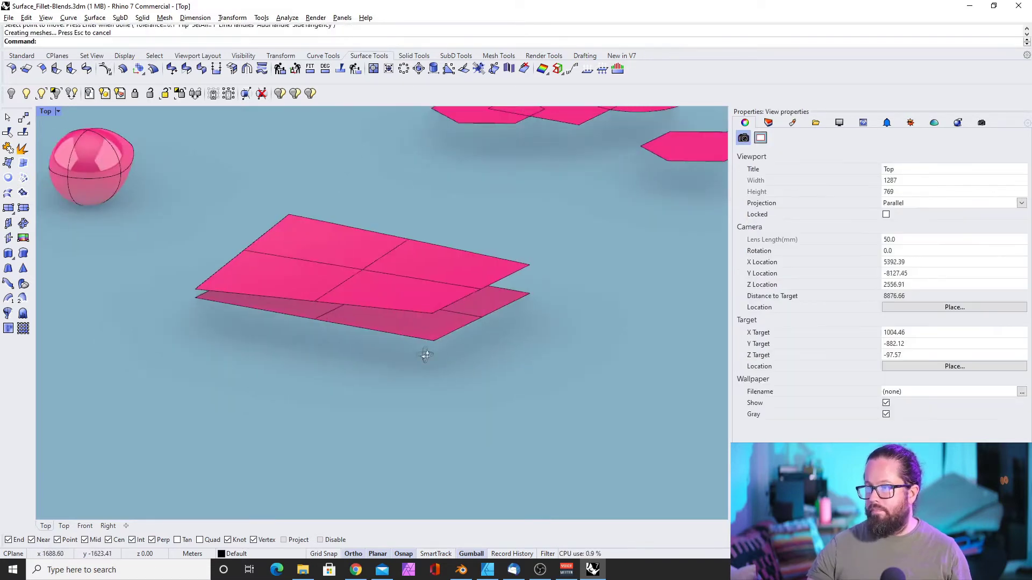
right_drag(426, 356, 432, 358)
scroll(512, 306, up, 6)
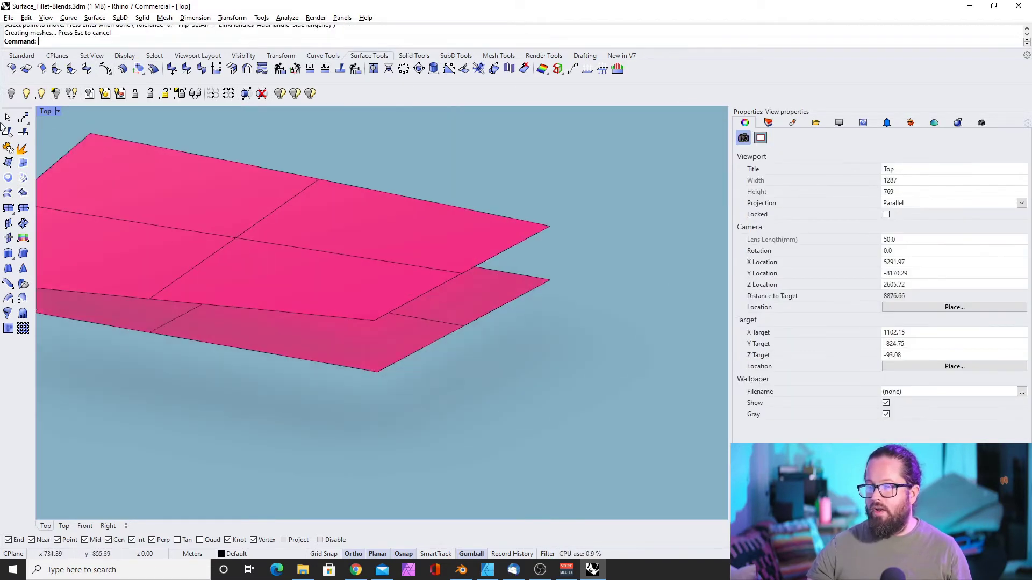
Close the open sides between the plane and its offset surface with surfaces built from corner points.
click(7, 164)
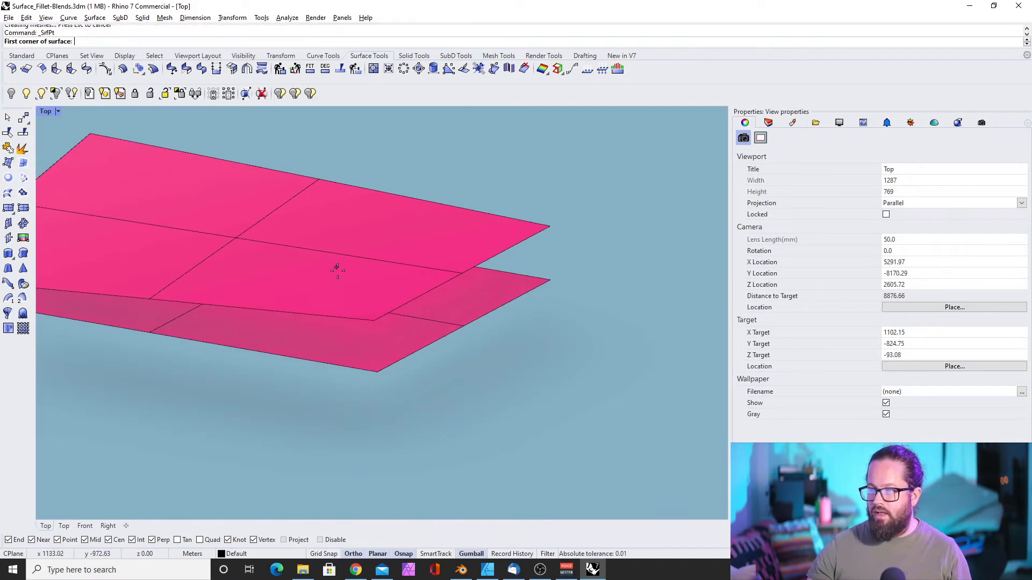
click(374, 320)
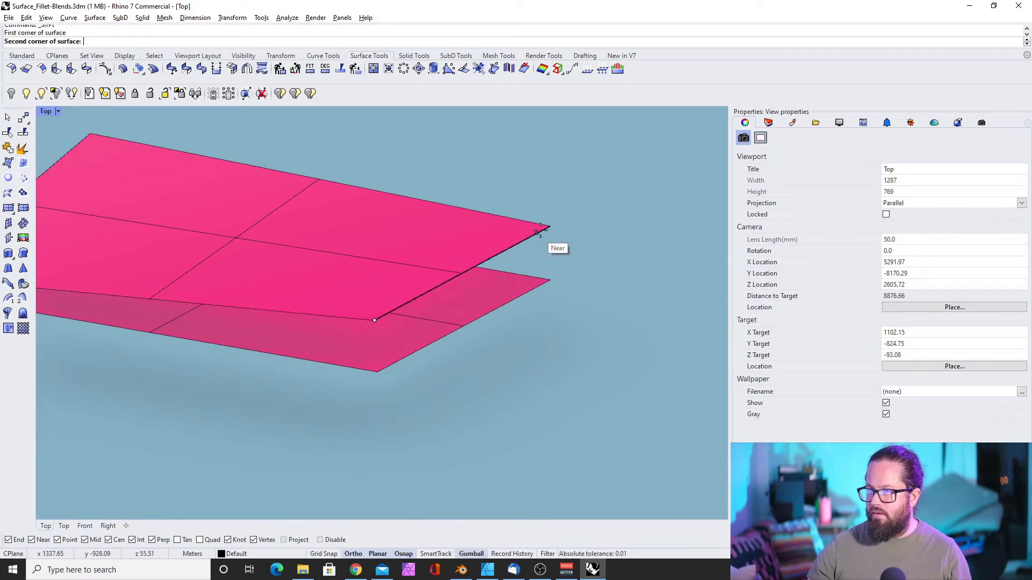
click(139, 277)
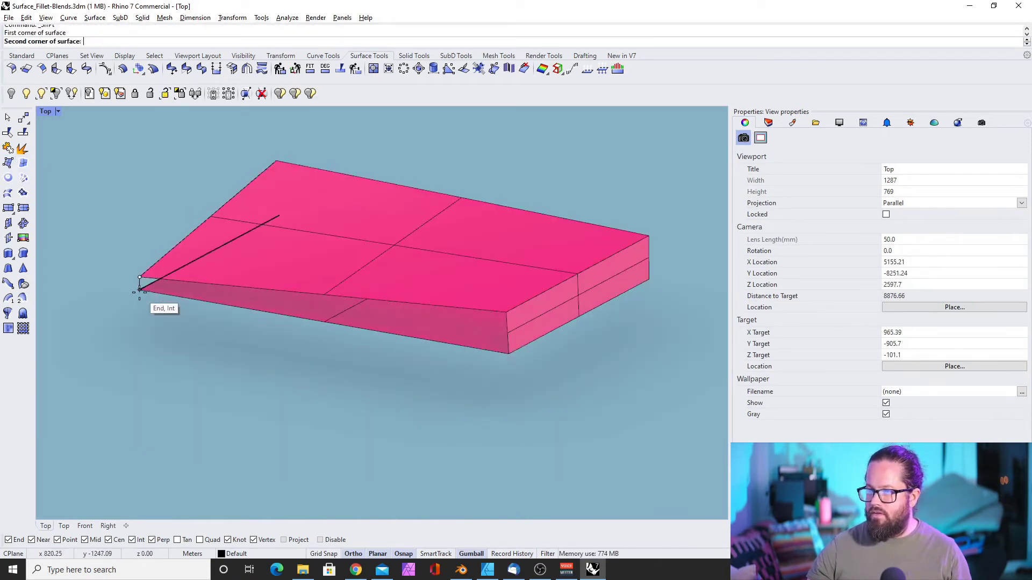
click(140, 290)
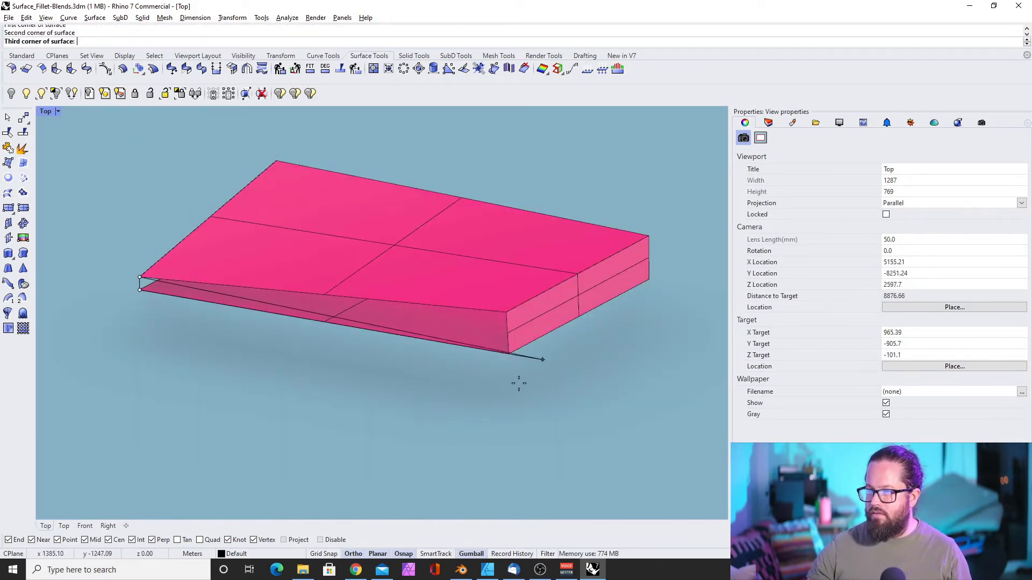
click(509, 353)
click(571, 283)
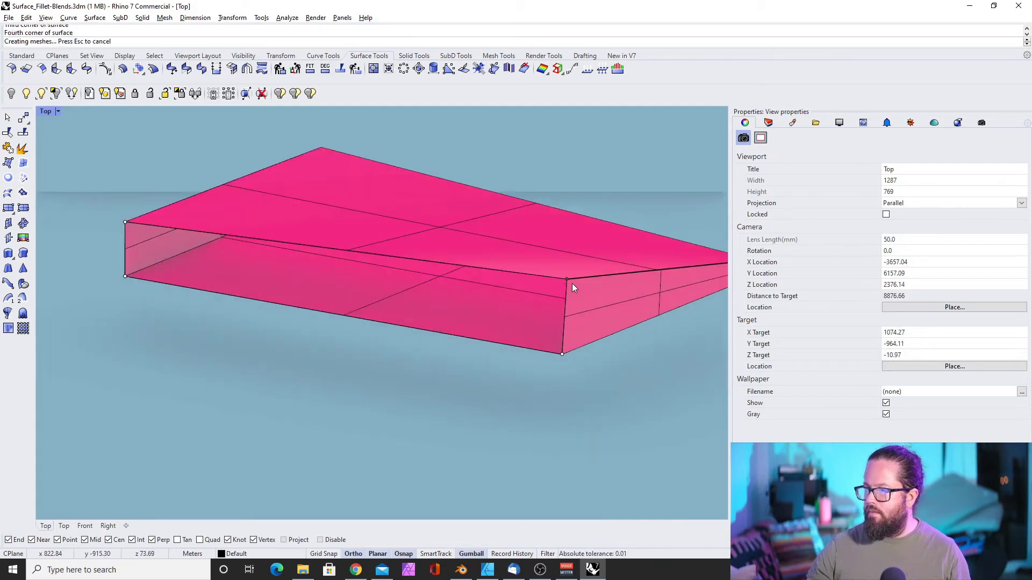
click(572, 283)
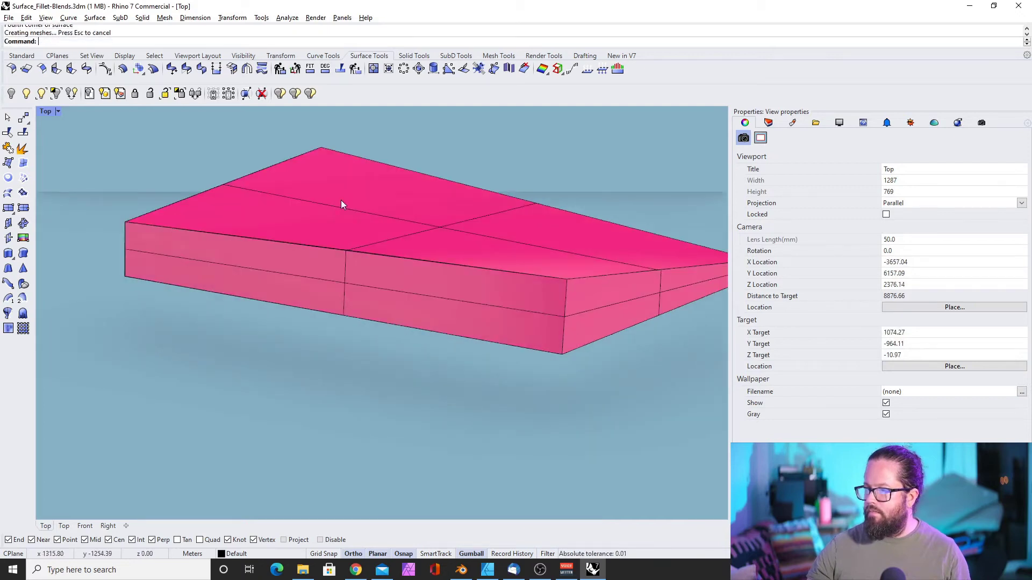
Join the plane, the offset surface and the side surfaces into one polysurface.
click(340, 200)
shift+click(366, 278)
right_drag(378, 314, 382, 261)
key(Return)
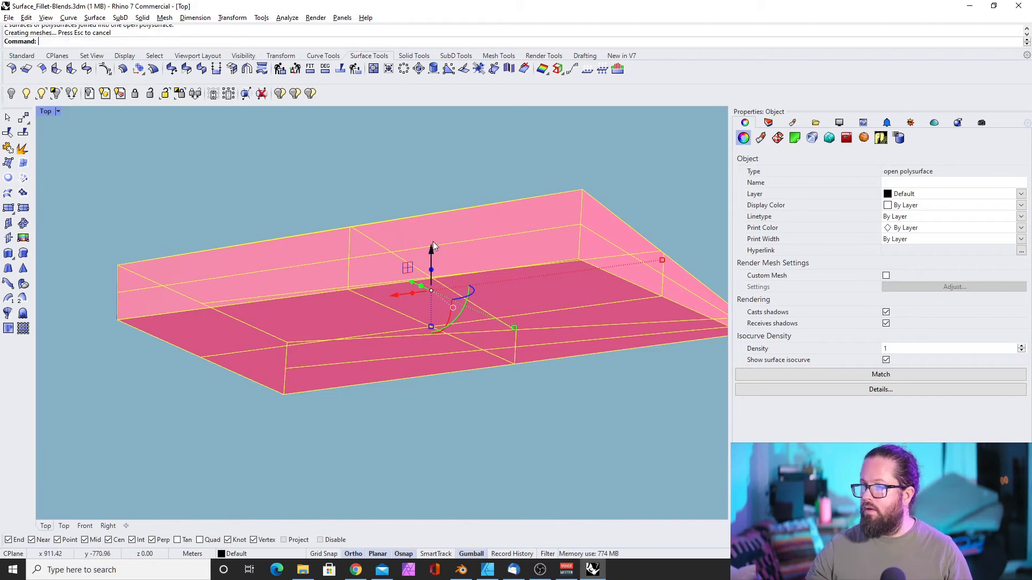
click(456, 180)
Examine closely the polysurface's upper edge where the offset surface meets the side surface.
right_drag(457, 186, 378, 269)
scroll(462, 223, up, 8)
scroll(503, 198, up, 4)
right_drag(502, 199, 405, 295)
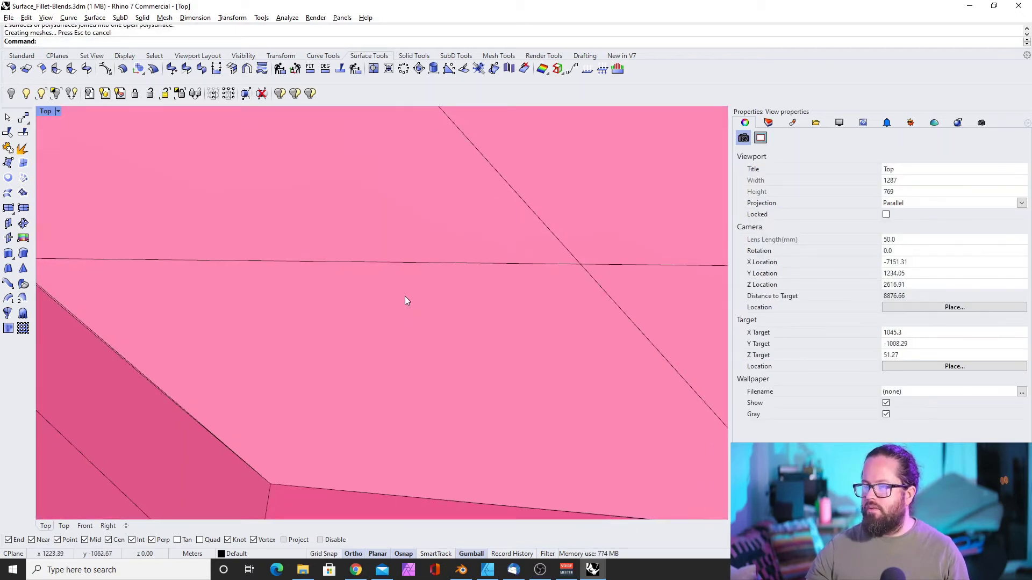
scroll(404, 296, down, 6)
scroll(183, 293, up, 11)
scroll(230, 214, down, 1)
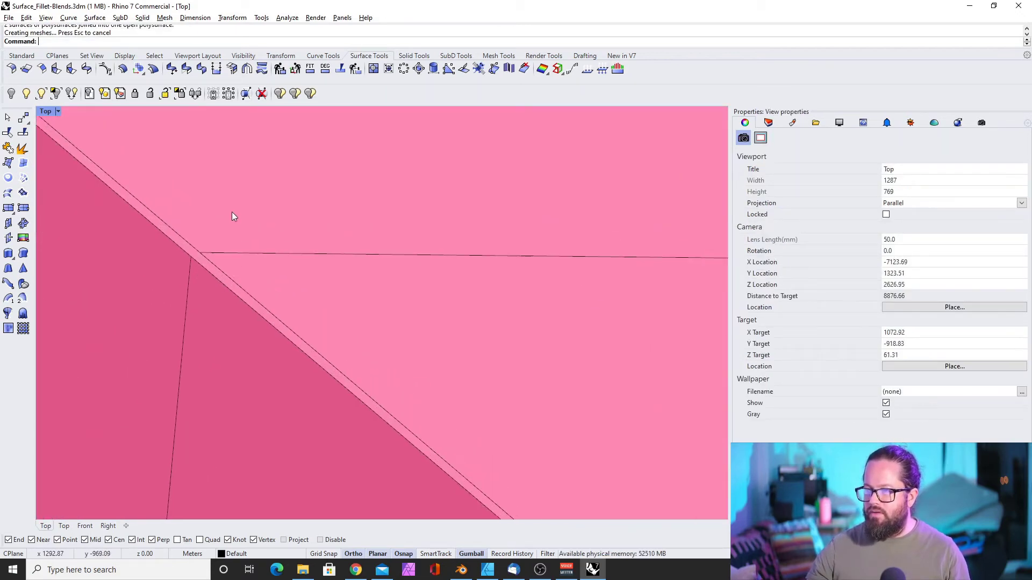
Draw an S-shaped degree-3 curve with four control points beside the box-like polysurface and extrude it into an open wavy surface.
scroll(231, 212, up, 1)
scroll(228, 214, down, 2)
scroll(228, 214, down, 11)
right_drag(298, 253, 172, 240)
ctrl+shift+right_drag(436, 237, 362, 264)
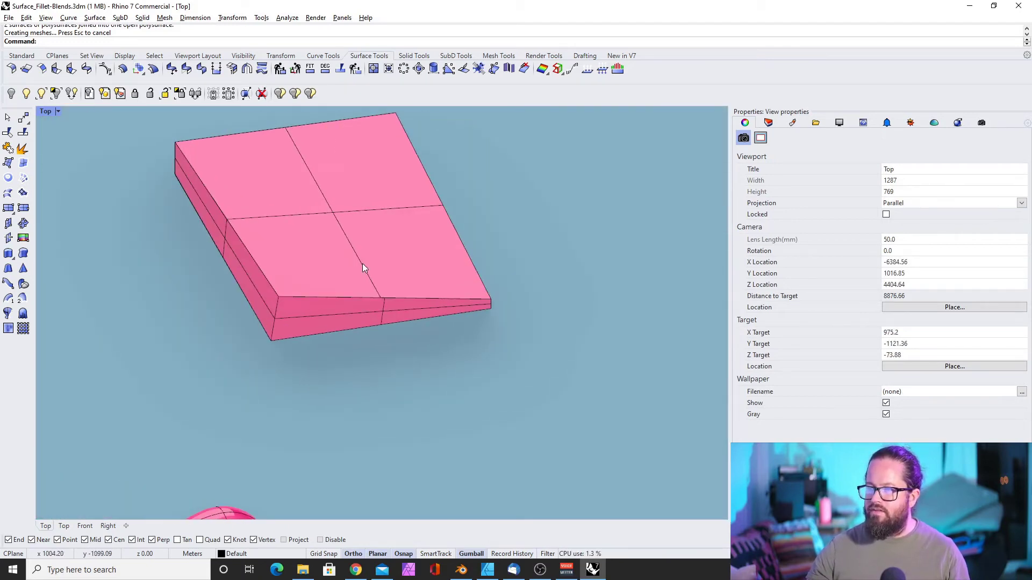
ctrl+shift+right_drag(398, 318, 336, 256)
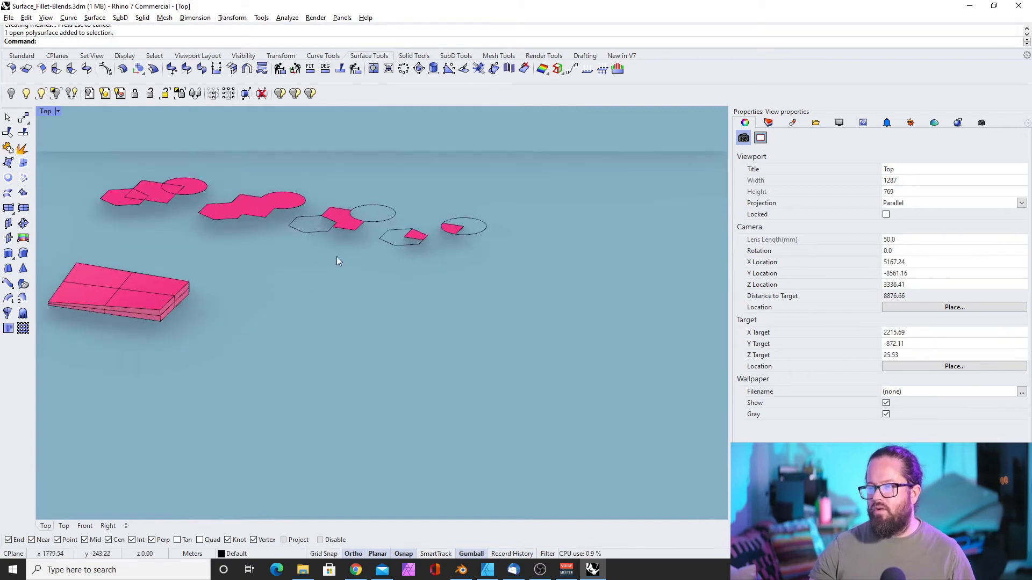
click(21, 55)
click(20, 134)
click(256, 334)
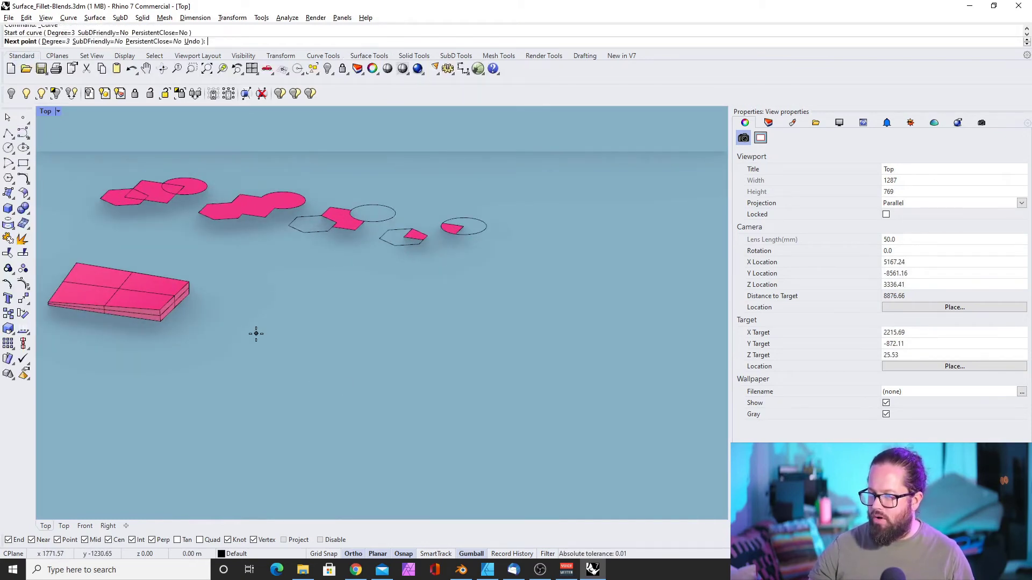
click(303, 340)
click(337, 307)
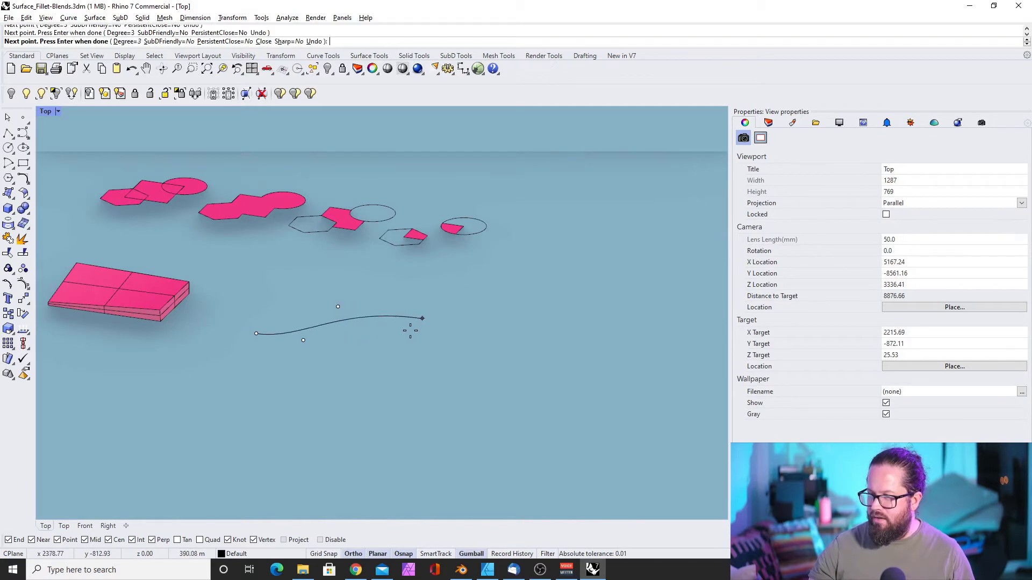
click(423, 318)
key(Return)
click(340, 325)
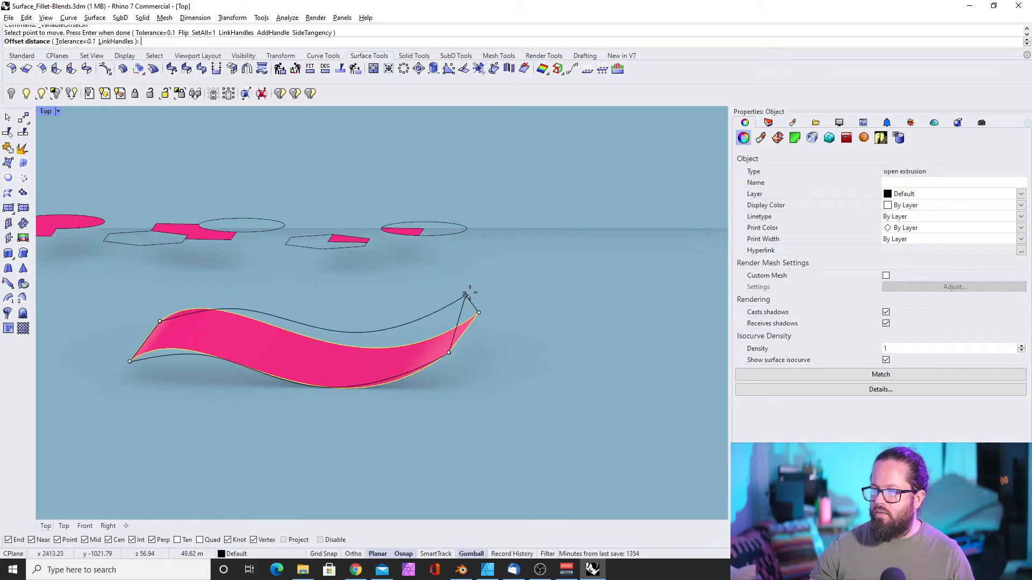
Create a variable offset surface above the wavy extrusion, raising its corner handles by differing distances.
click(454, 280)
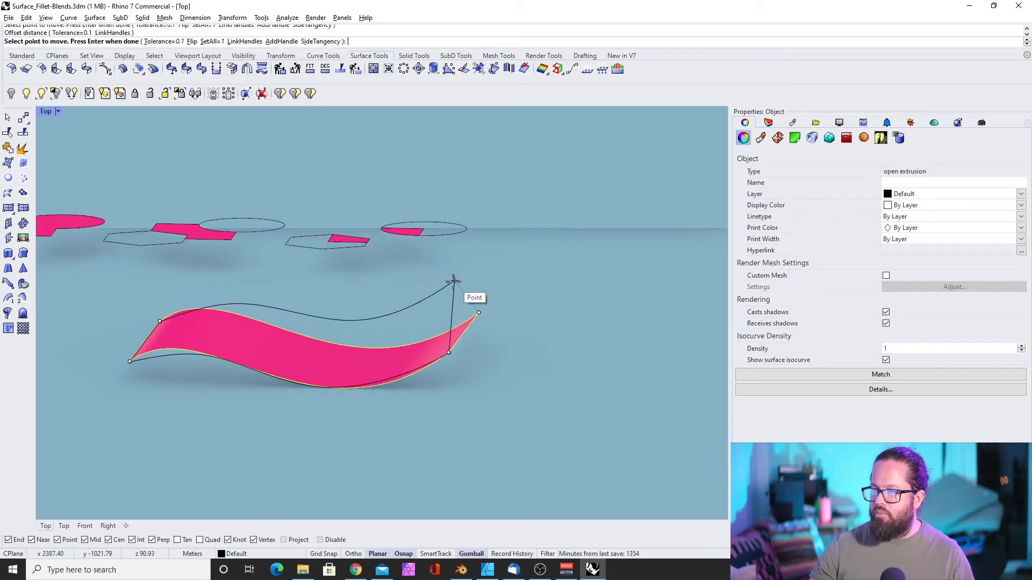
click(448, 352)
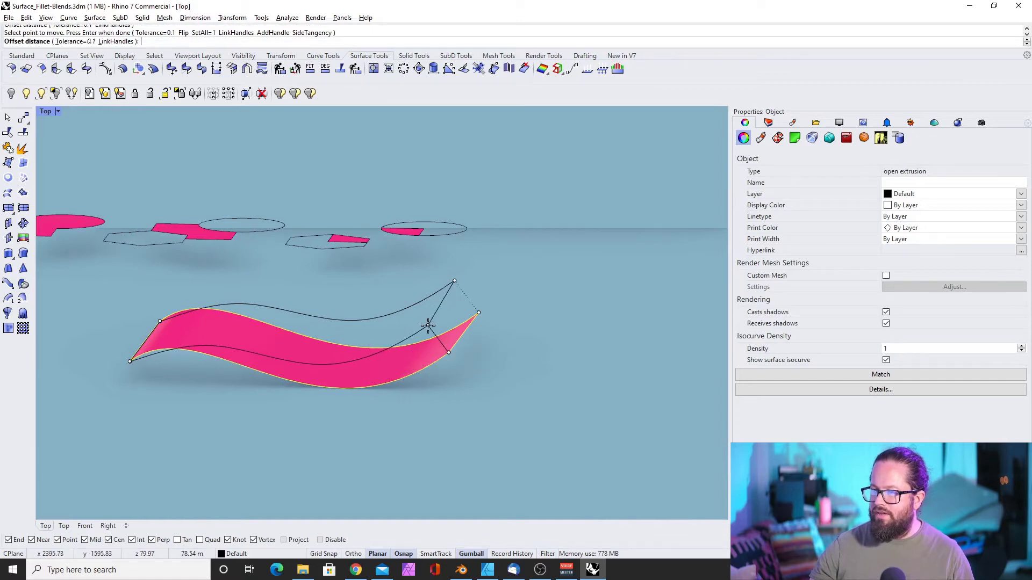
click(428, 325)
click(129, 361)
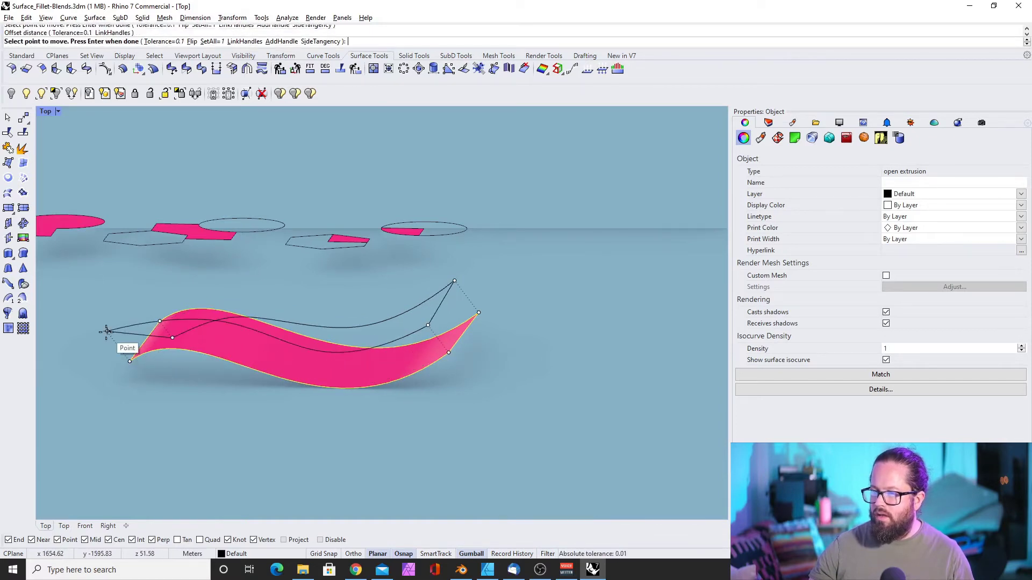
click(150, 304)
right_drag(168, 304, 260, 414)
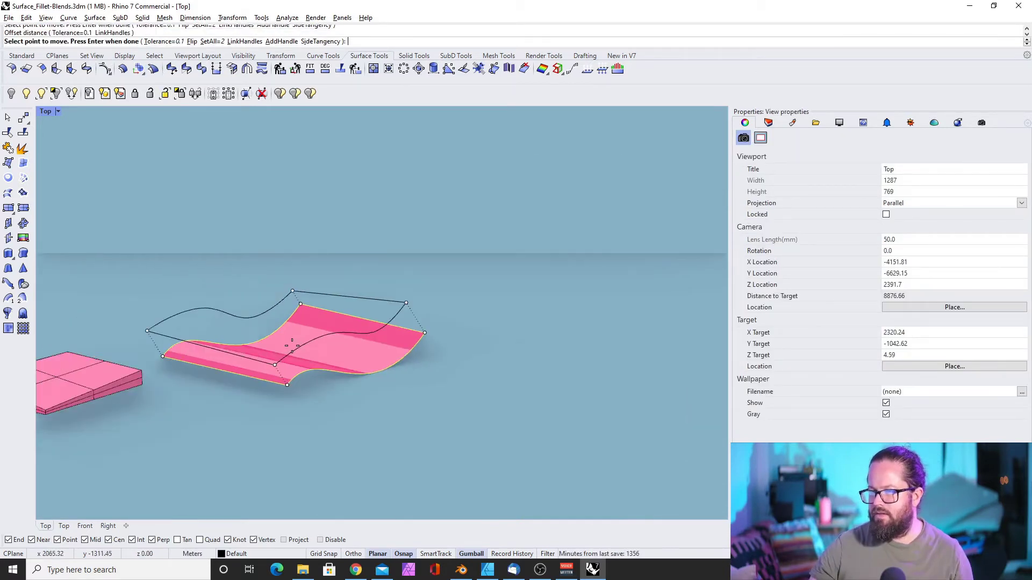
right_drag(292, 346, 221, 344)
click(170, 306)
click(181, 321)
right_click(273, 353)
Connect the offset surface to the wavy extrusion with a straight polyline at each of the two near-end corners.
scroll(221, 344, up, 6)
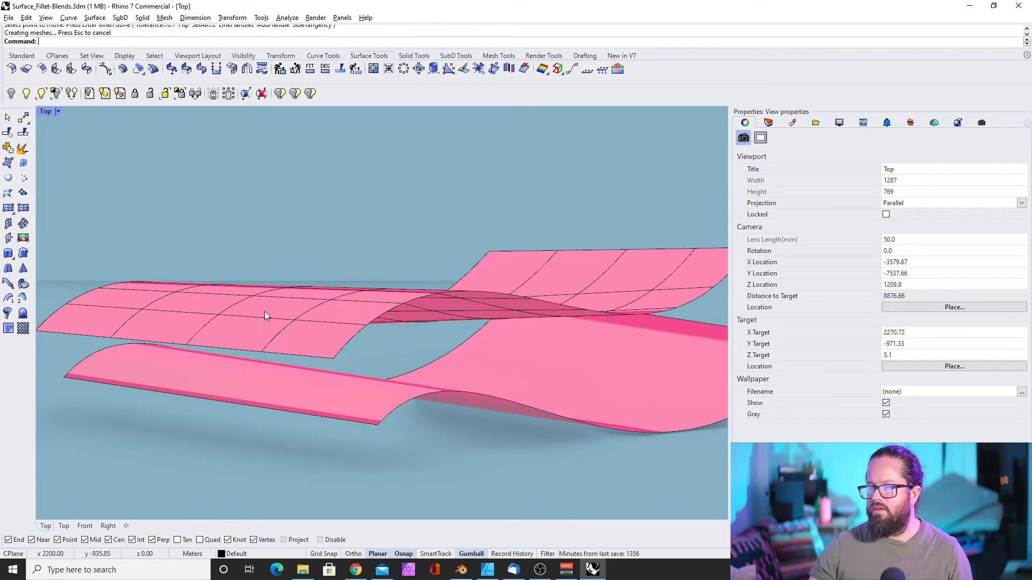
right_drag(265, 312, 108, 339)
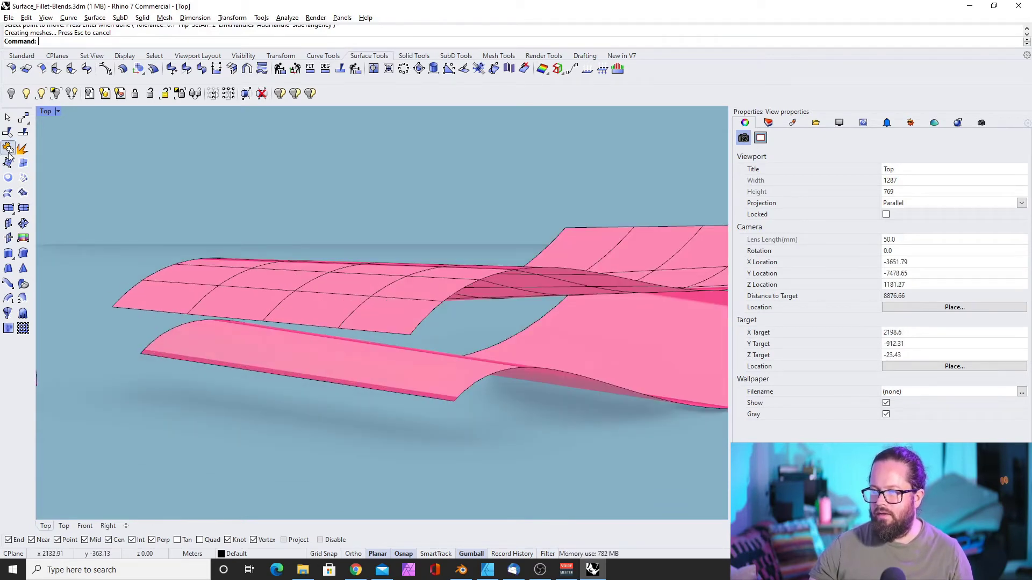
scroll(237, 224, down, 2)
click(21, 56)
click(8, 133)
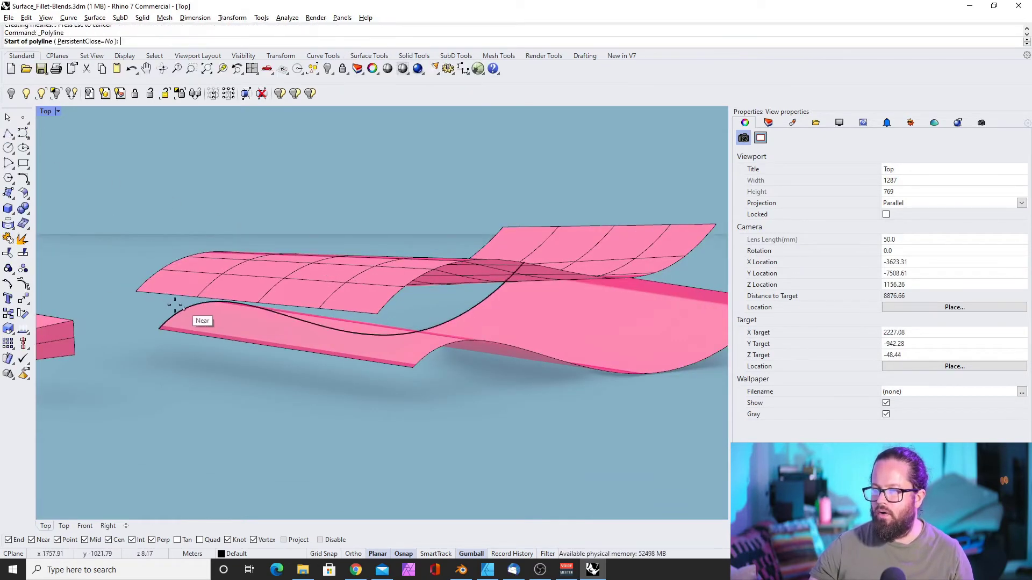
click(136, 291)
click(158, 328)
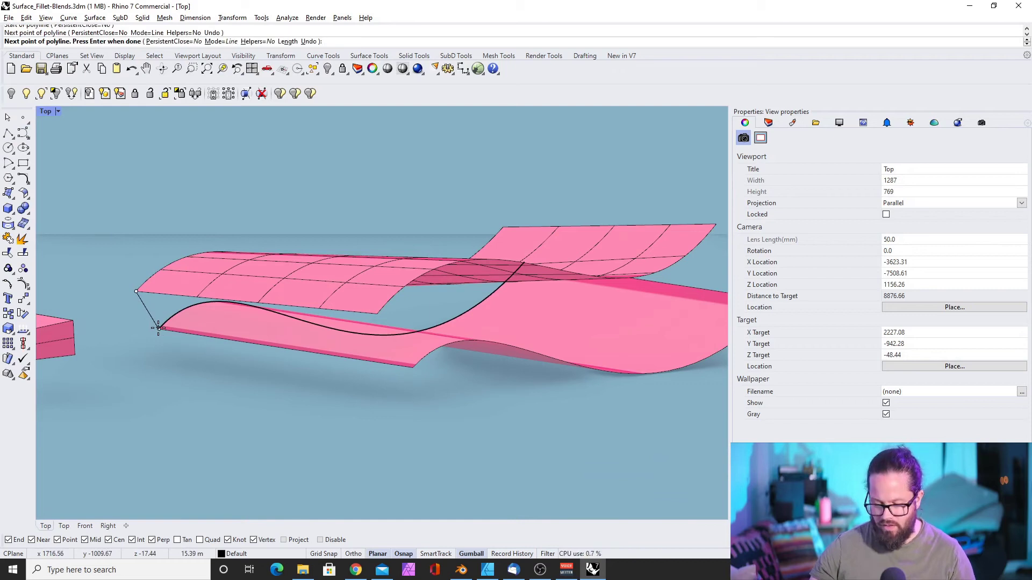
key(Return)
key(Return)
click(378, 313)
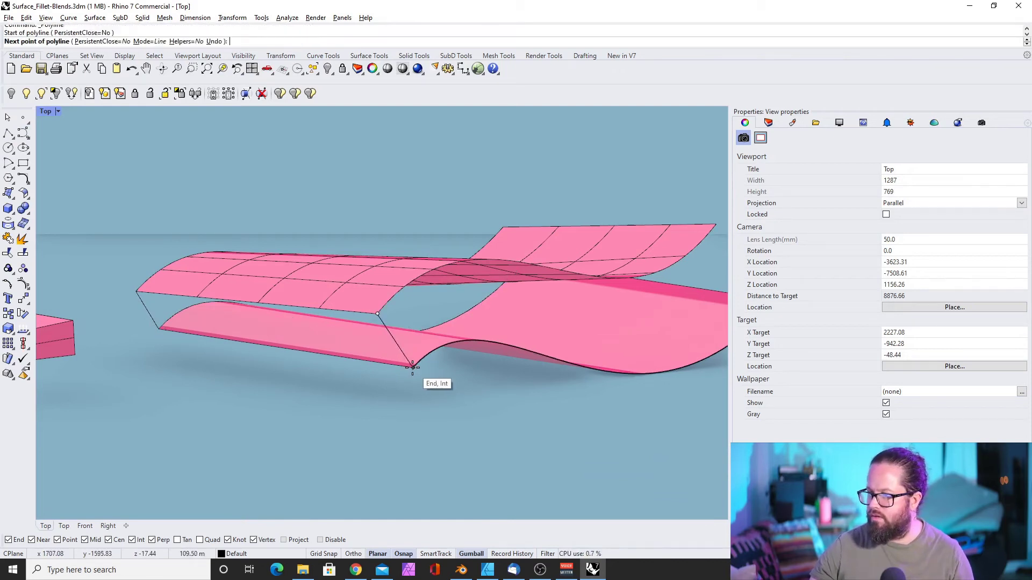
click(412, 368)
key(Return)
Connect the two remaining far-end corners of the offset surface and the wavy extrusion with straight polylines.
scroll(324, 343, down, 6)
scroll(583, 280, up, 4)
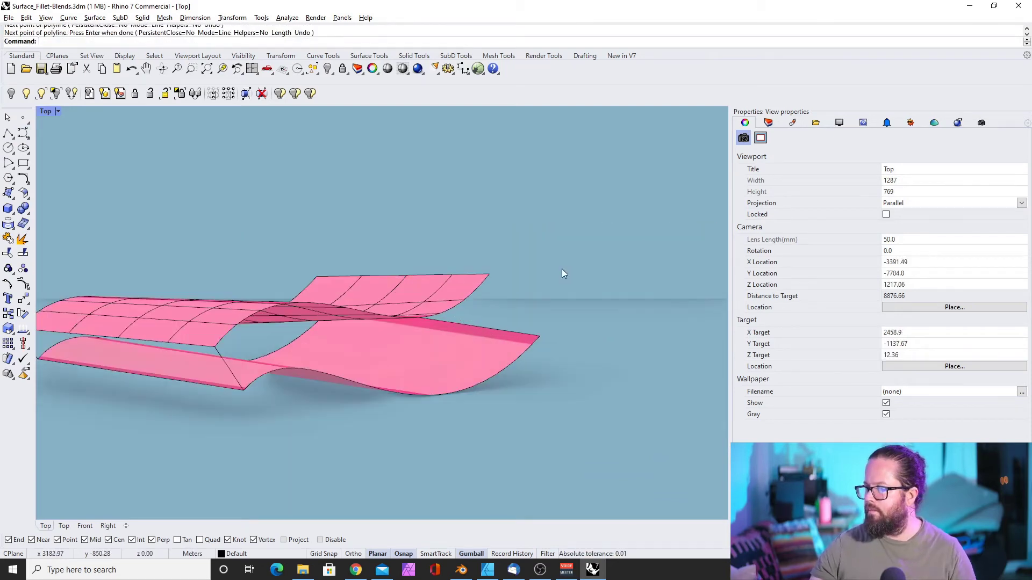
key(Return)
click(489, 274)
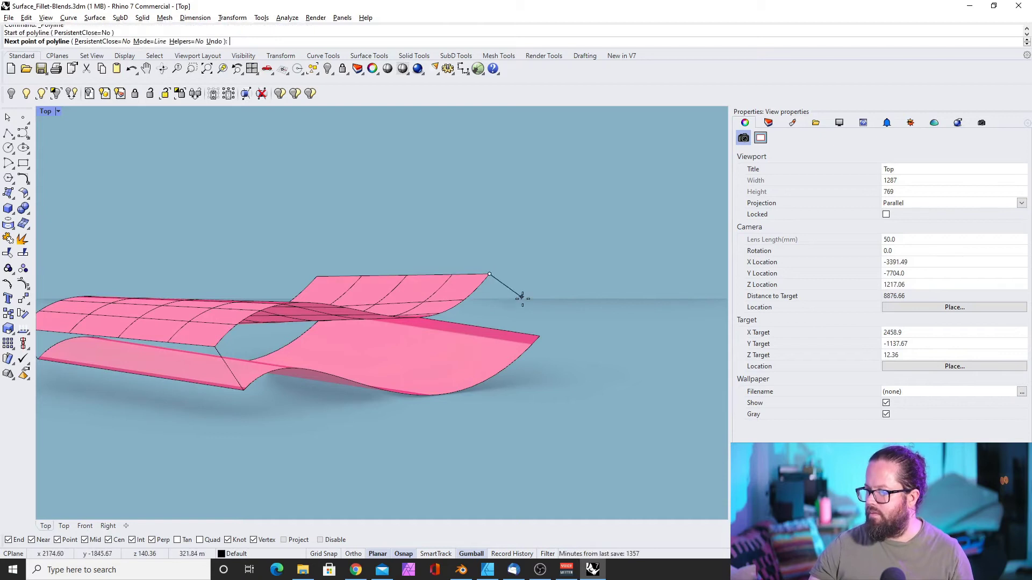
click(539, 335)
key(Return)
right_drag(337, 249, 346, 303)
key(Return)
click(394, 266)
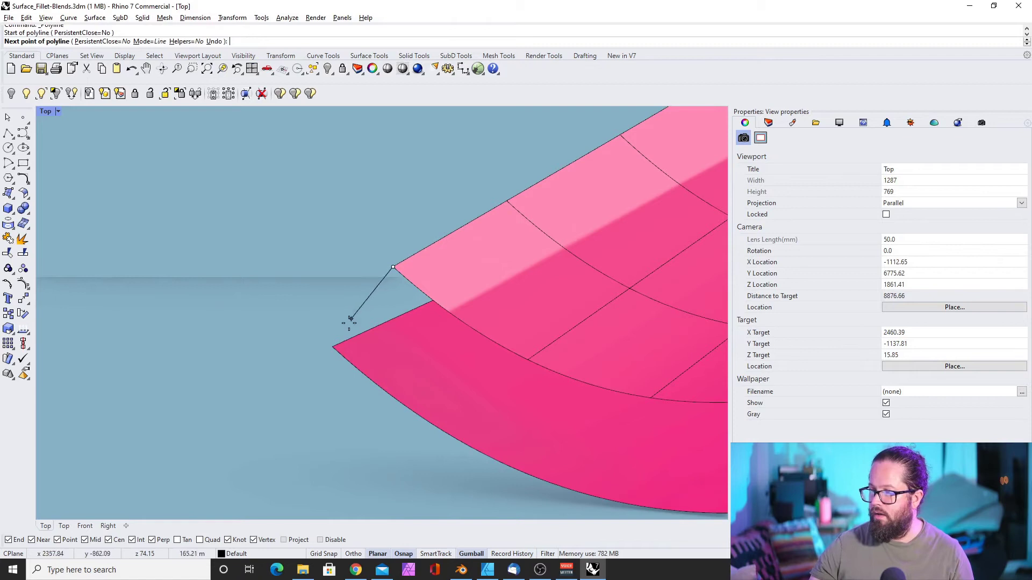
click(333, 347)
key(Return)
Close one long wavy side with a surface from edge curves, using the upper edge, lower edge and corner lines.
right_drag(332, 346, 228, 272)
scroll(228, 272, down, 8)
scroll(497, 298, up, 6)
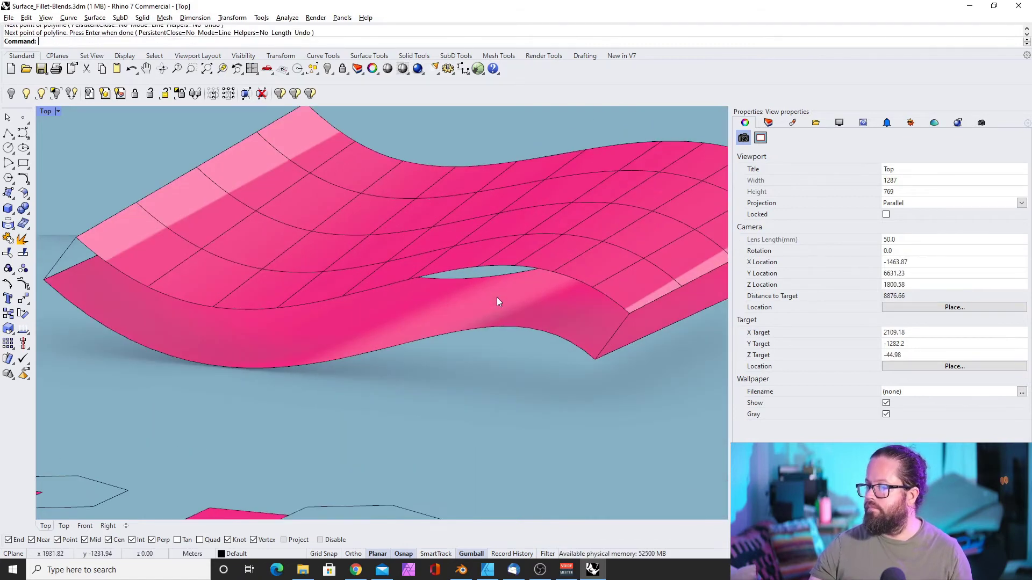
click(188, 236)
scroll(215, 257, down, 2)
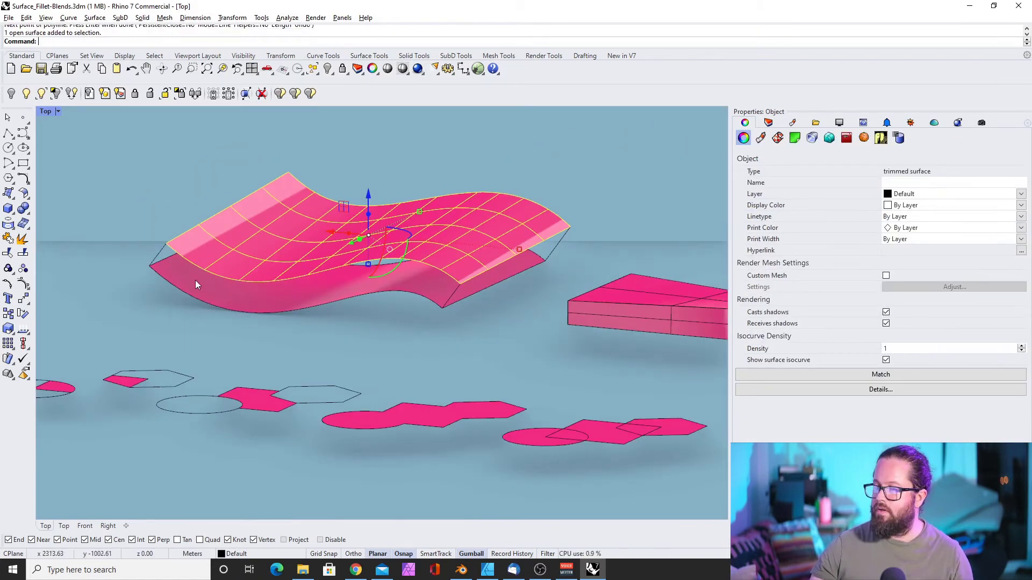
click(9, 195)
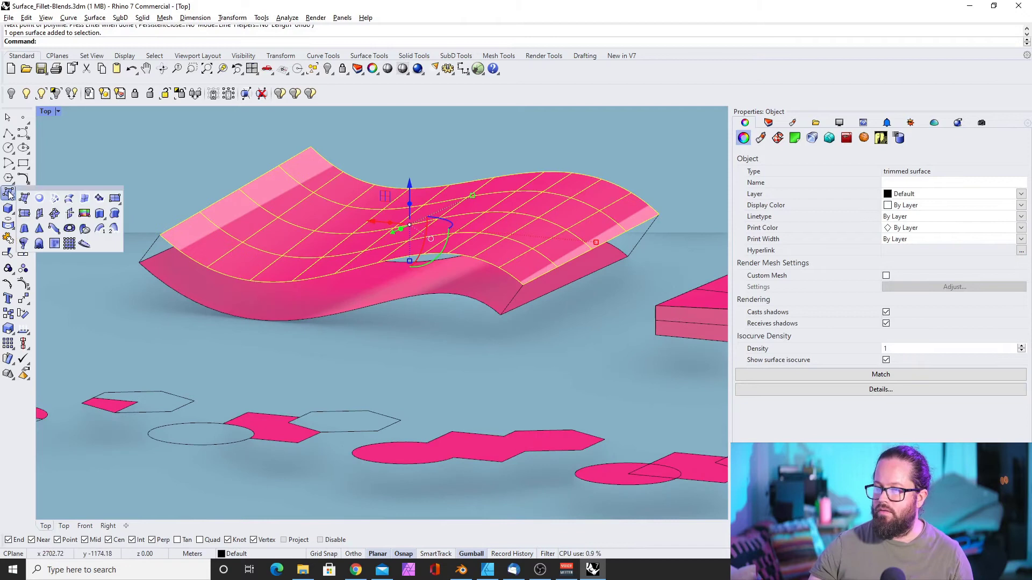
click(85, 199)
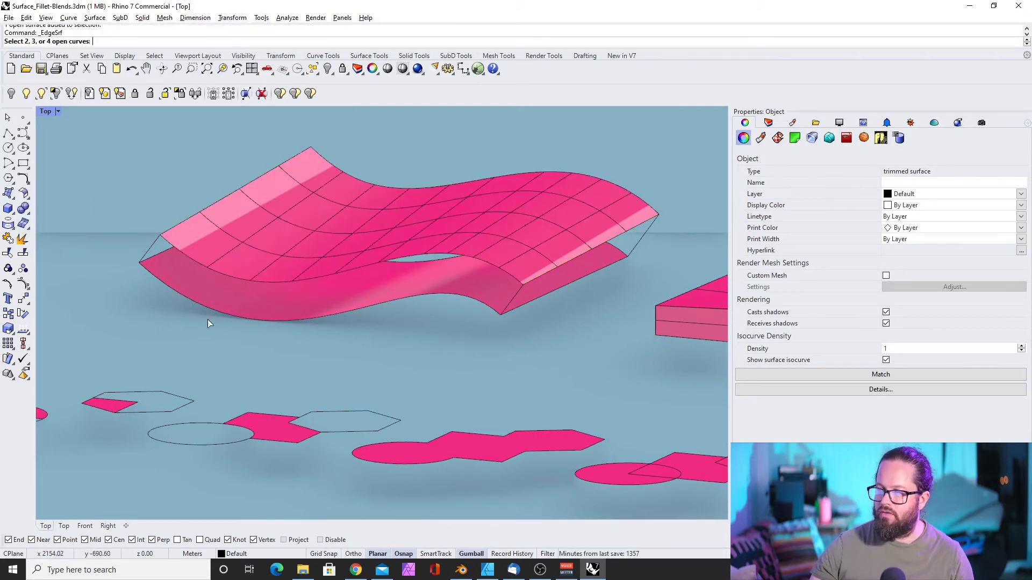
click(186, 254)
click(155, 242)
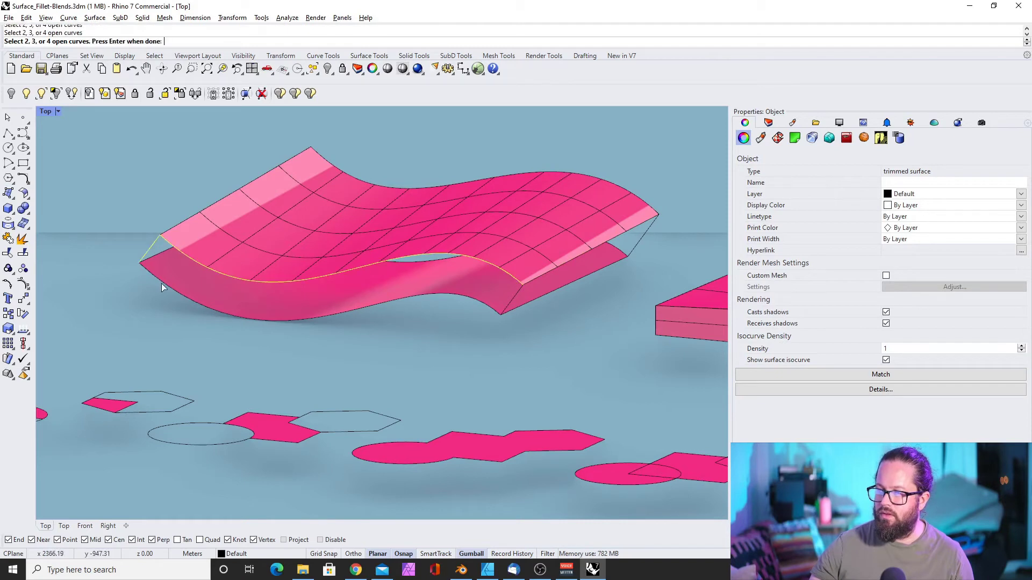
click(161, 282)
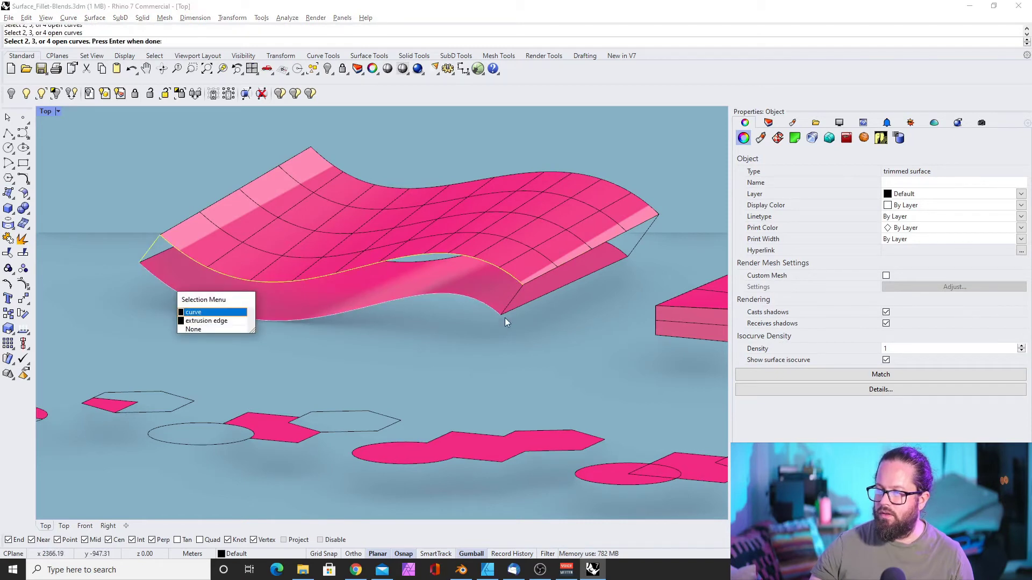
click(212, 327)
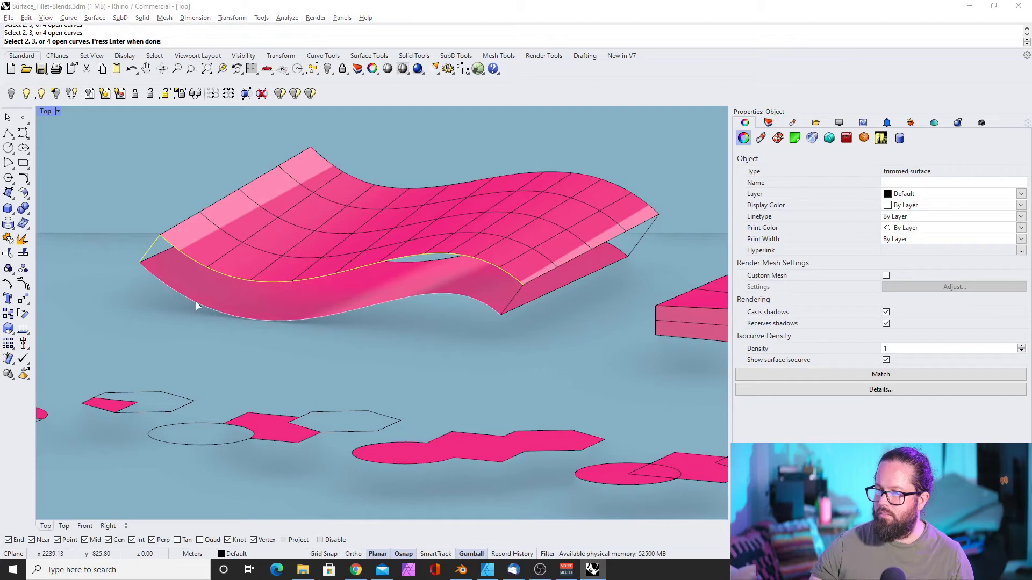
click(196, 305)
click(217, 326)
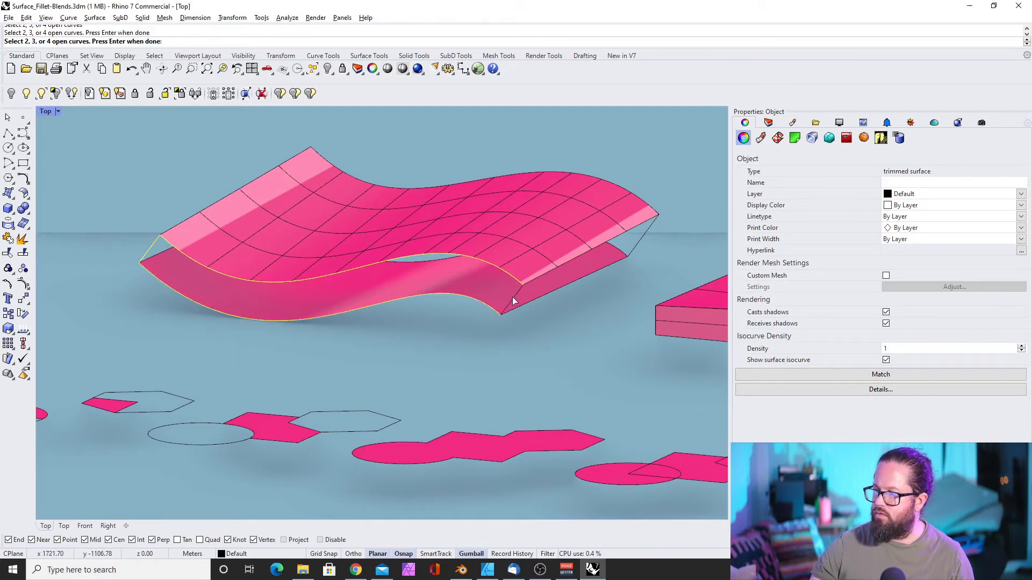
key(Return)
right_drag(430, 313, 530, 314)
scroll(531, 314, up, 6)
right_click(531, 314)
click(535, 297)
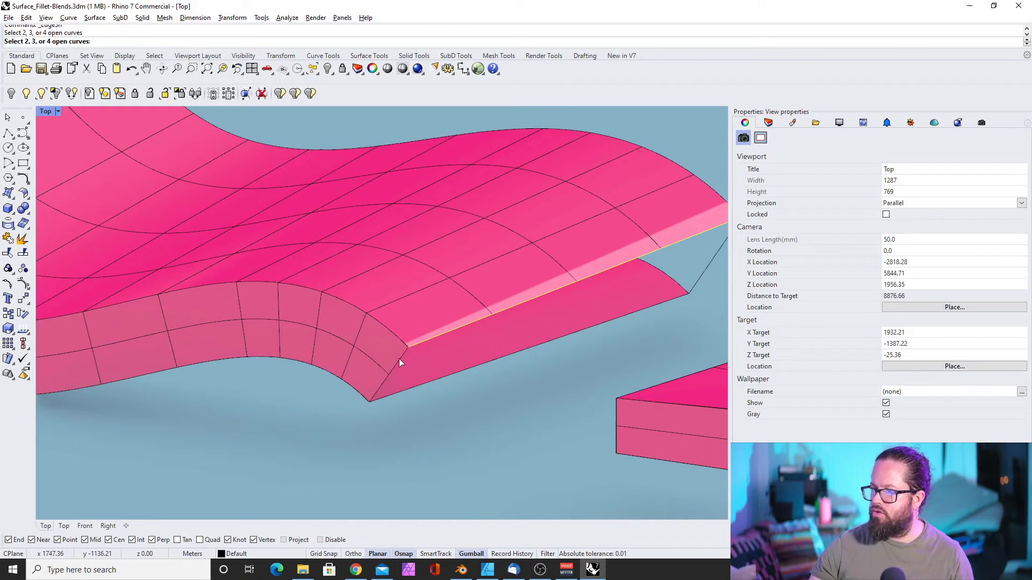
right_drag(318, 367, 389, 391)
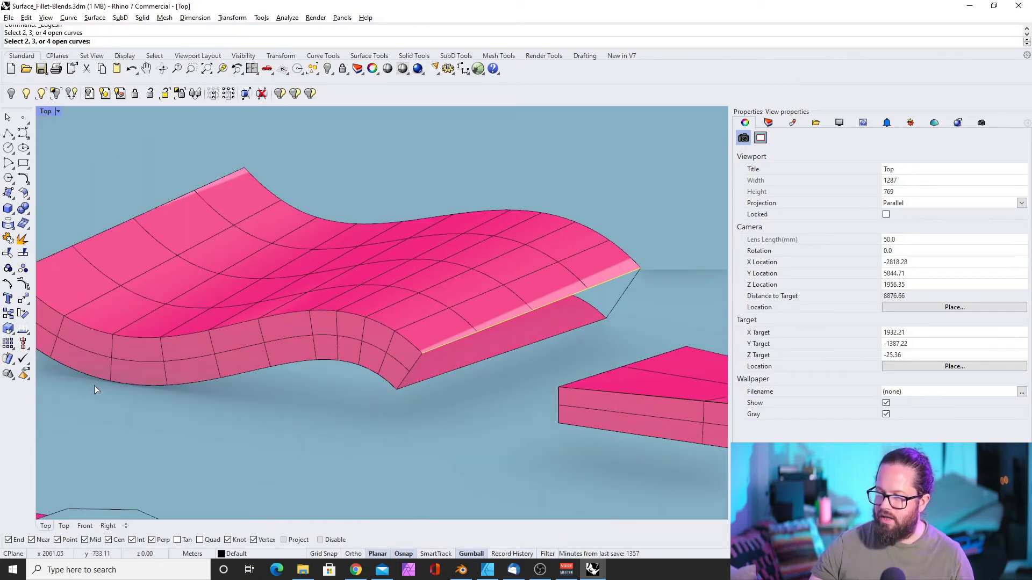
Delete the original S-shaped curve lying on the lower edge of the closed wavy side.
click(206, 381)
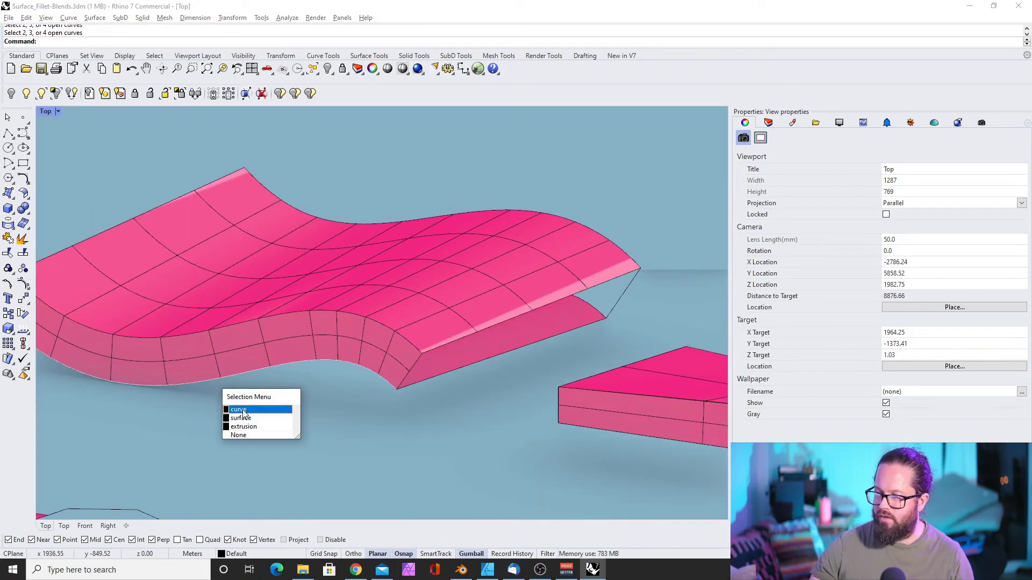
click(239, 409)
key(Delete)
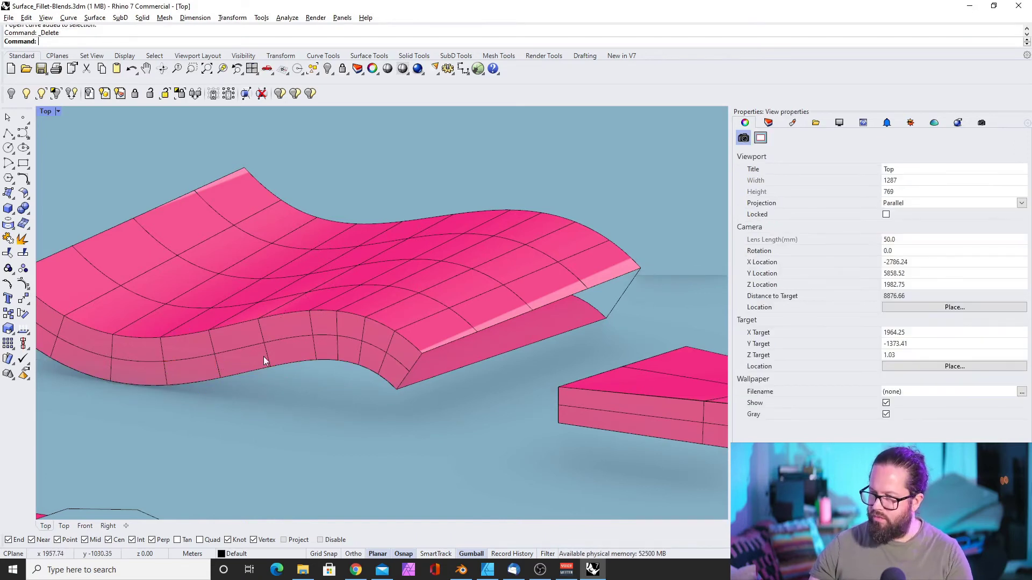
Examine the open straight end between the wavy extrusion and its offset surface, next to the closed side.
right_drag(264, 356, 327, 355)
scroll(230, 340, up, 4)
scroll(433, 338, down, 3)
scroll(637, 324, up, 3)
right_drag(636, 323, 501, 305)
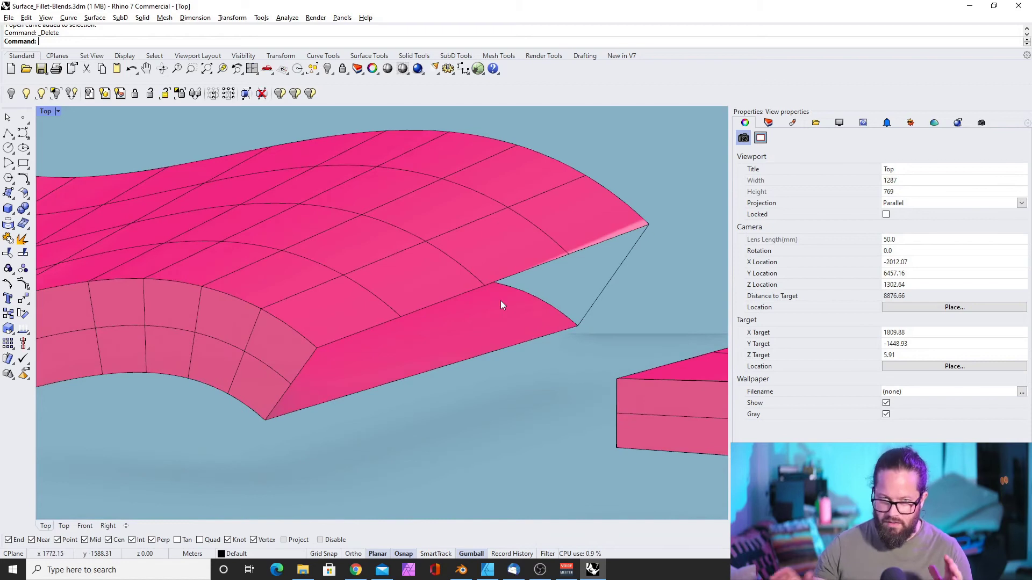
scroll(317, 249, down, 6)
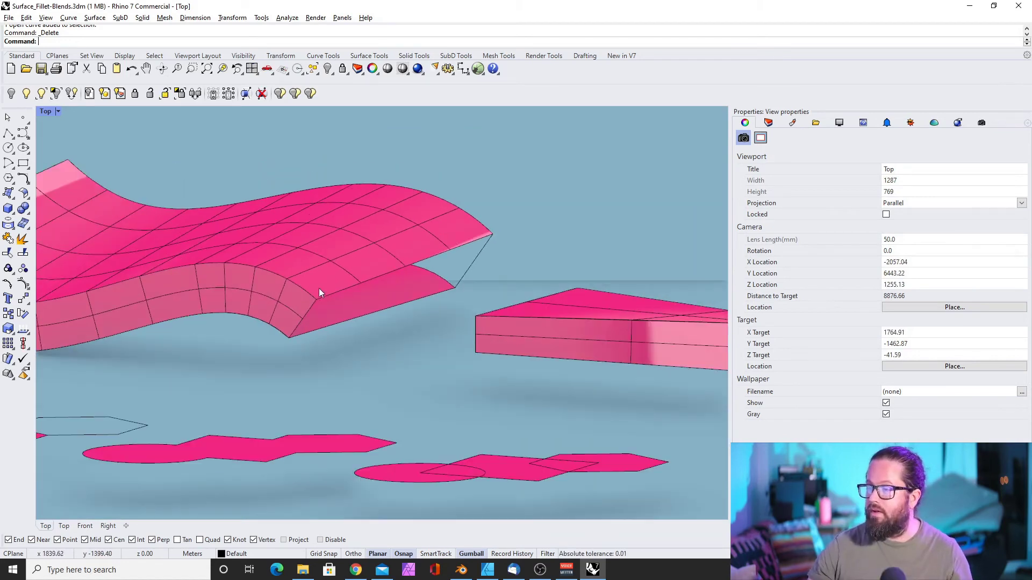
scroll(348, 282, up, 4)
scroll(322, 281, down, 11)
scroll(147, 284, up, 4)
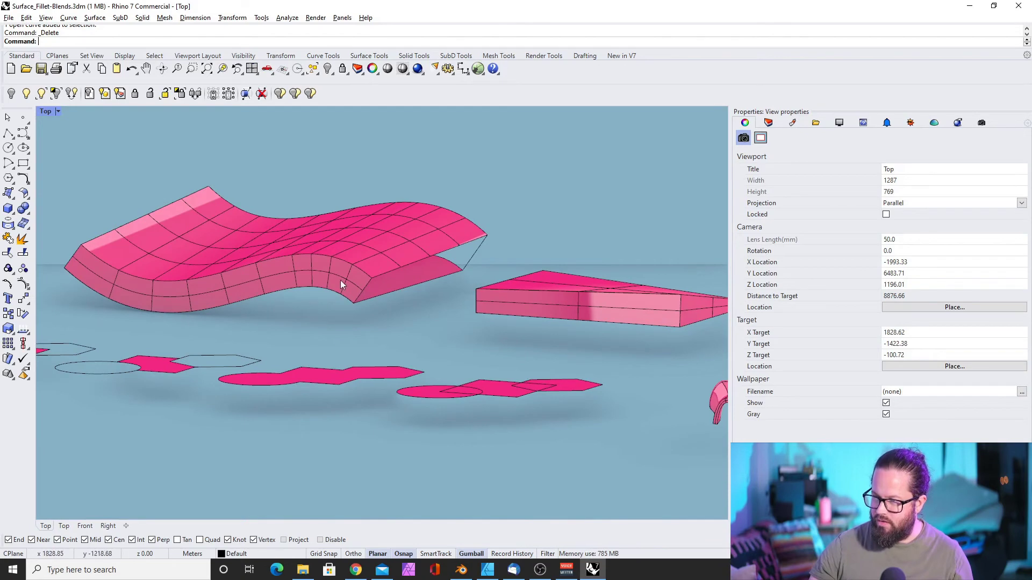
Close the open straight end with a surface from edge curves, using its upper and lower edges and both corner lines.
scroll(328, 278, up, 8)
scroll(316, 282, down, 6)
scroll(421, 269, up, 6)
right_click(421, 269)
click(422, 269)
click(322, 318)
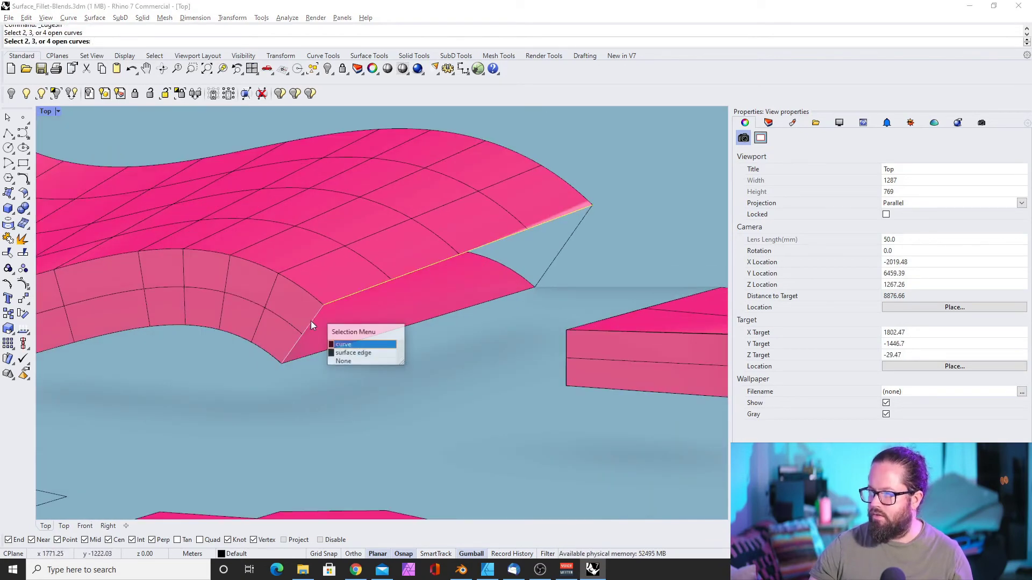
click(347, 343)
click(556, 258)
Close the opposite long wavy side with a surface from edge curves built on its bounding edges and corner lines.
right_drag(556, 271, 315, 288)
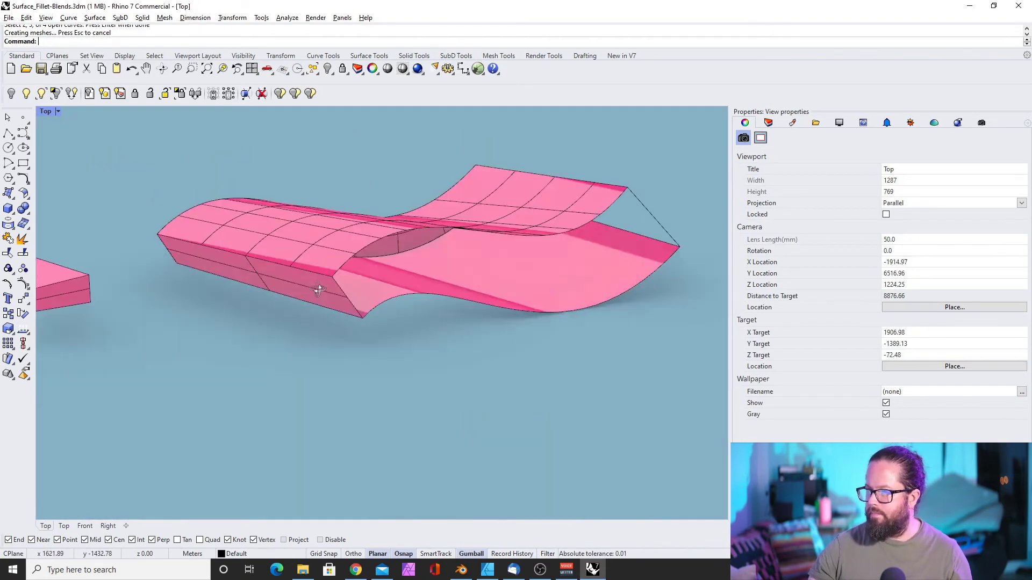
scroll(315, 288, up, 5)
right_click(311, 269)
click(311, 264)
click(289, 312)
click(317, 338)
click(343, 341)
right_drag(649, 321, 380, 299)
right_drag(417, 346, 452, 341)
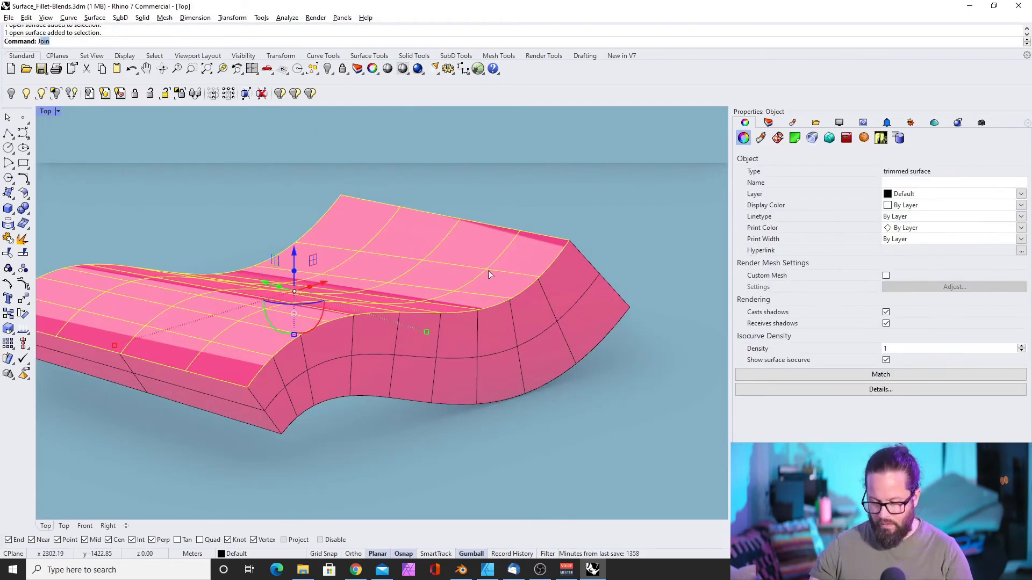
Join the top, bottom and side surfaces of the wavy body into one closed polysurface.
click(488, 270)
right_drag(488, 269, 167, 324)
key(Return)
key(Escape)
Extract the wavy top surface from the closed polysurface without keeping a copy in it.
scroll(428, 315, up, 6)
scroll(344, 264, down, 4)
mouse_move(382, 301)
right_down()
mouse_move(453, 321)
mouse_move(489, 317)
right_up()
scroll(500, 312, up, 4)
click(509, 305)
scroll(516, 304, down, 5)
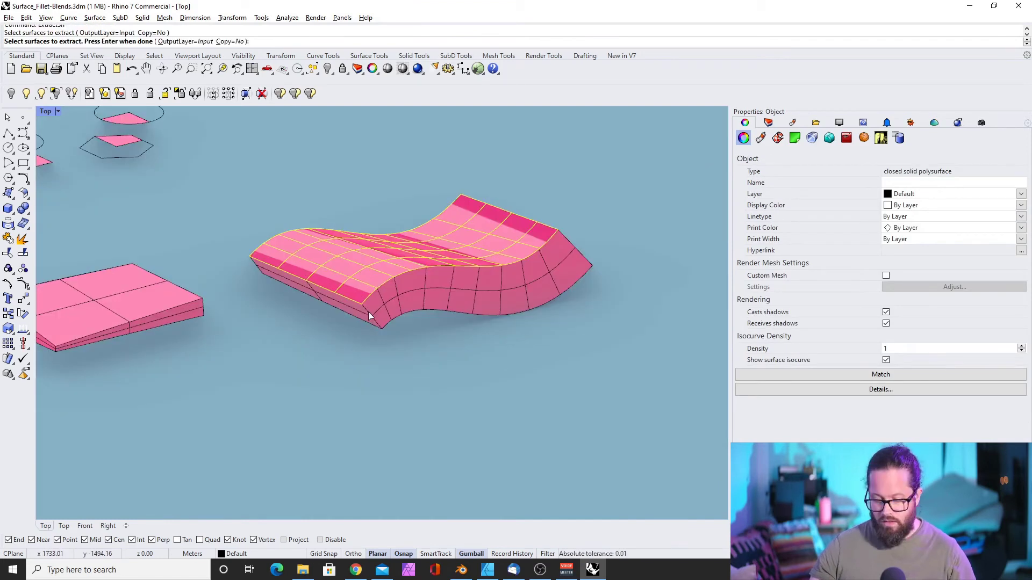
key(Return)
Move the extracted top surface about 213 m straight up, away from the wavy body.
drag(413, 209, 413, 137)
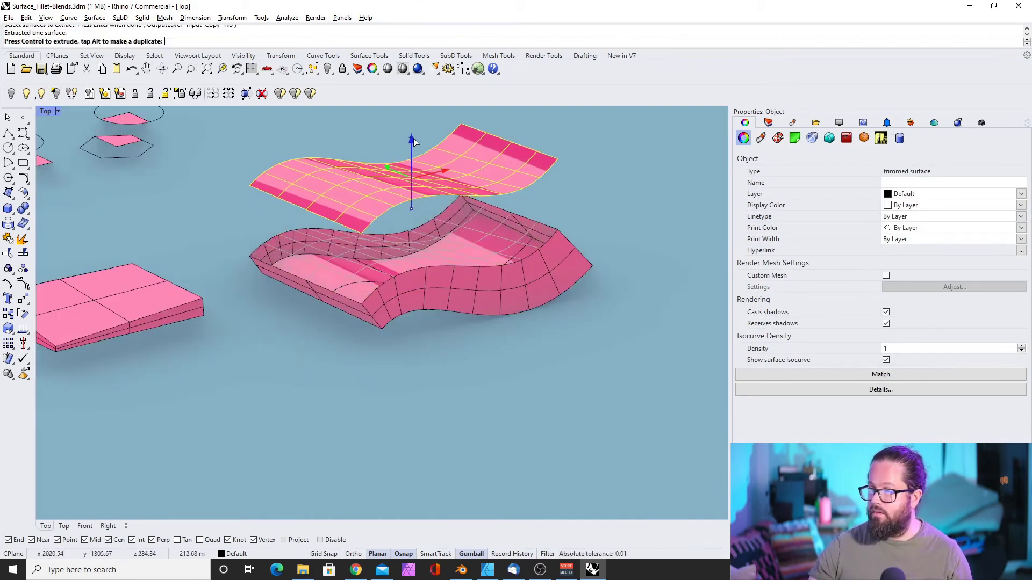
key(Escape)
scroll(476, 260, down, 6)
mouse_move(453, 294)
right_down()
mouse_move(400, 297)
mouse_move(426, 287)
mouse_move(456, 297)
right_up()
scroll(502, 207, up, 6)
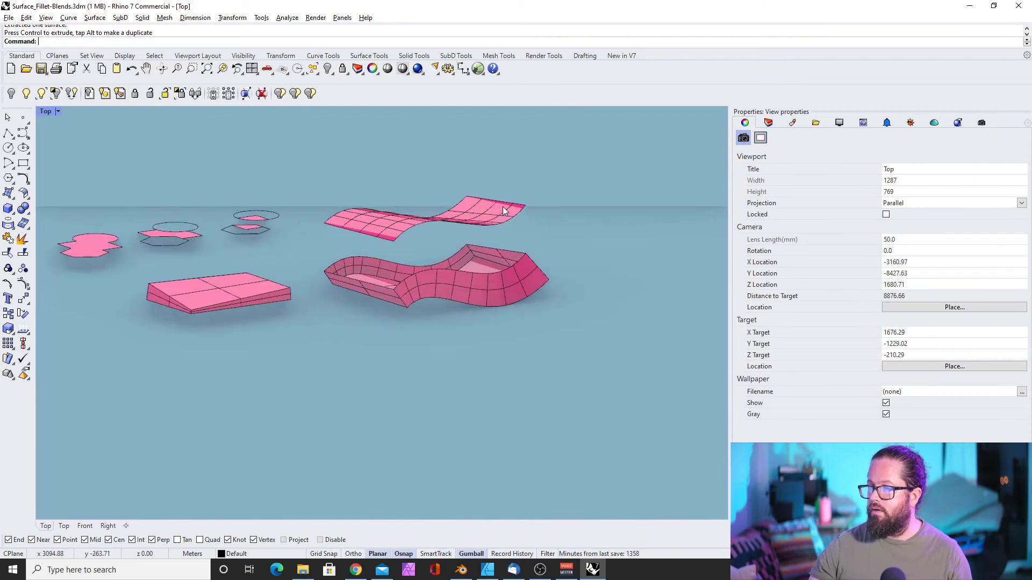
Turn on the control points of the raised surface, and undo them together with the upward move.
click(451, 217)
scroll(370, 305, down, 4)
right_drag(370, 305, 372, 320)
scroll(380, 254, up, 6)
right_drag(397, 250, 399, 234)
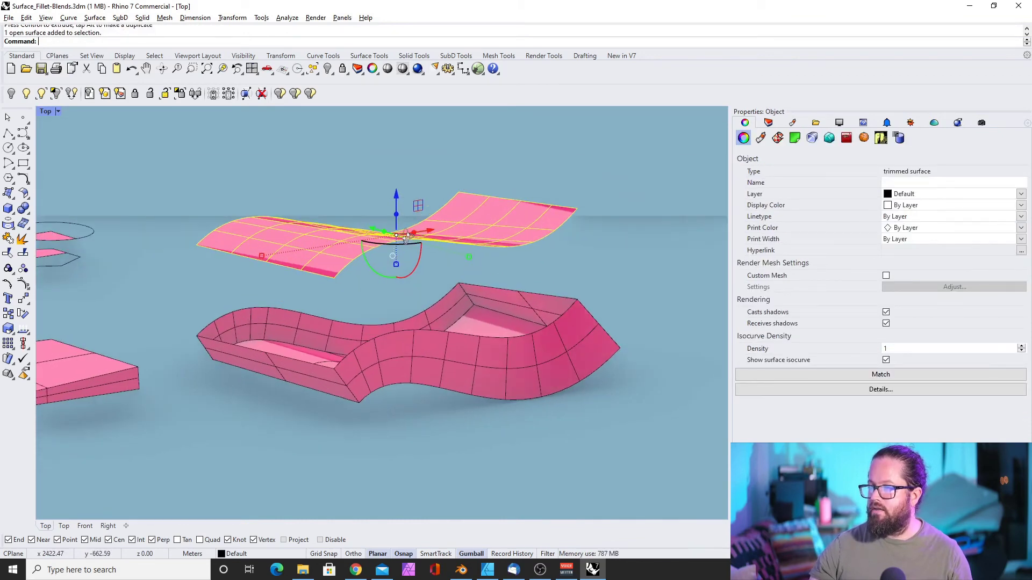
scroll(399, 231, up, 4)
scroll(216, 263, up, 5)
scroll(233, 260, down, 4)
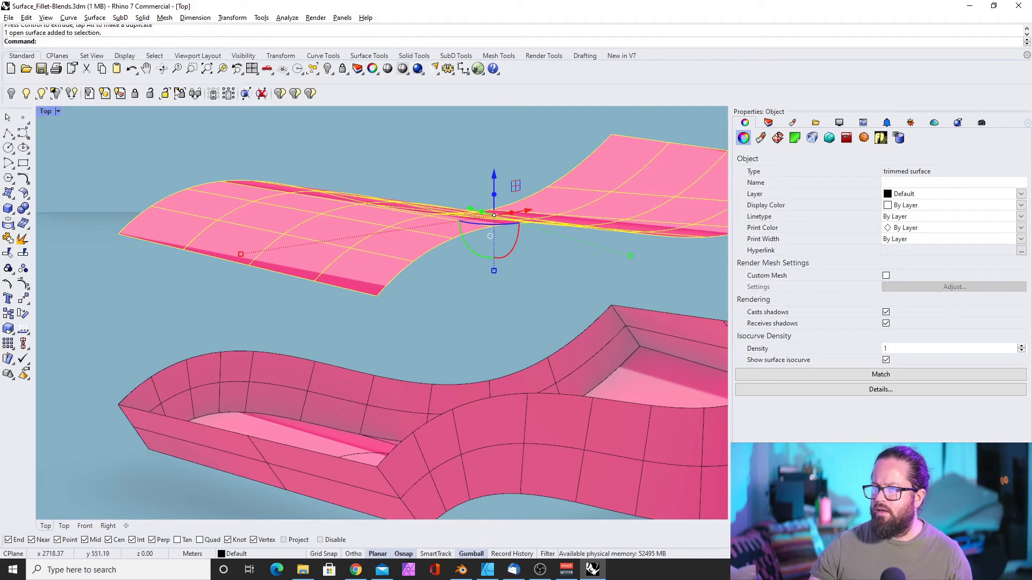
click(27, 288)
right_drag(293, 231, 337, 240)
scroll(387, 213, down, 5)
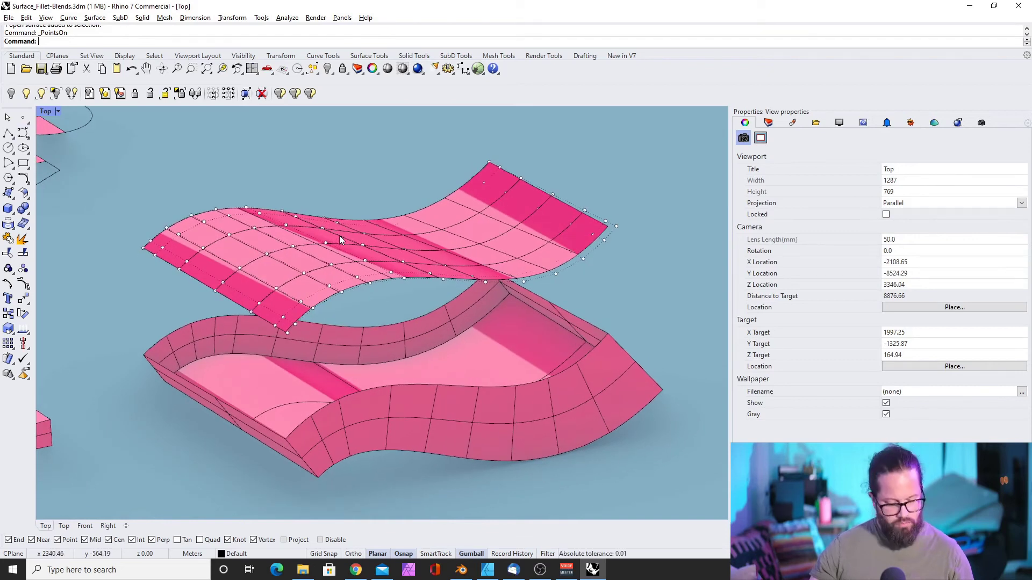
key(ctrl+z)
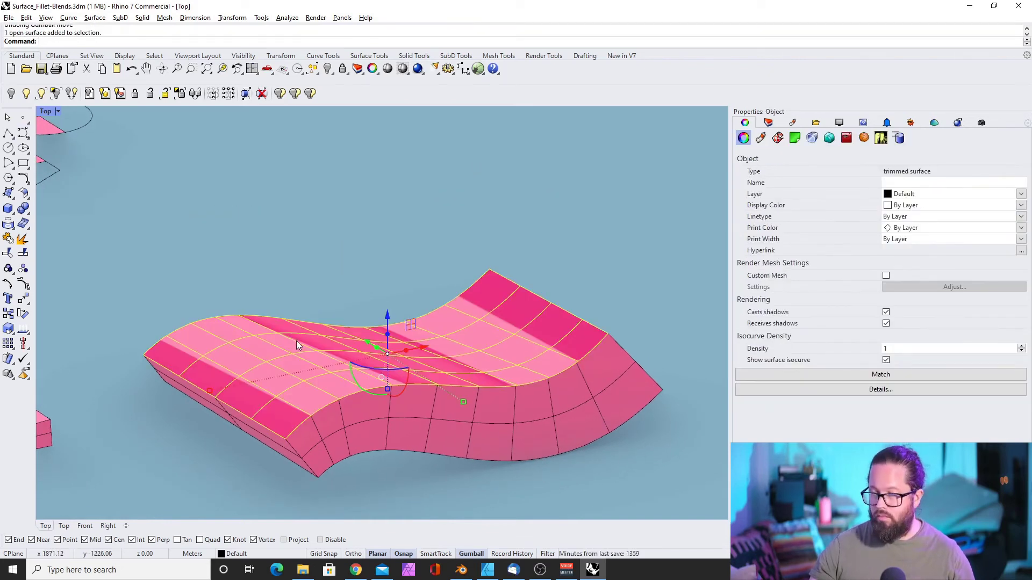
Copy the extracted top surface from its outer corner to a spot above the wavy body.
click(8, 314)
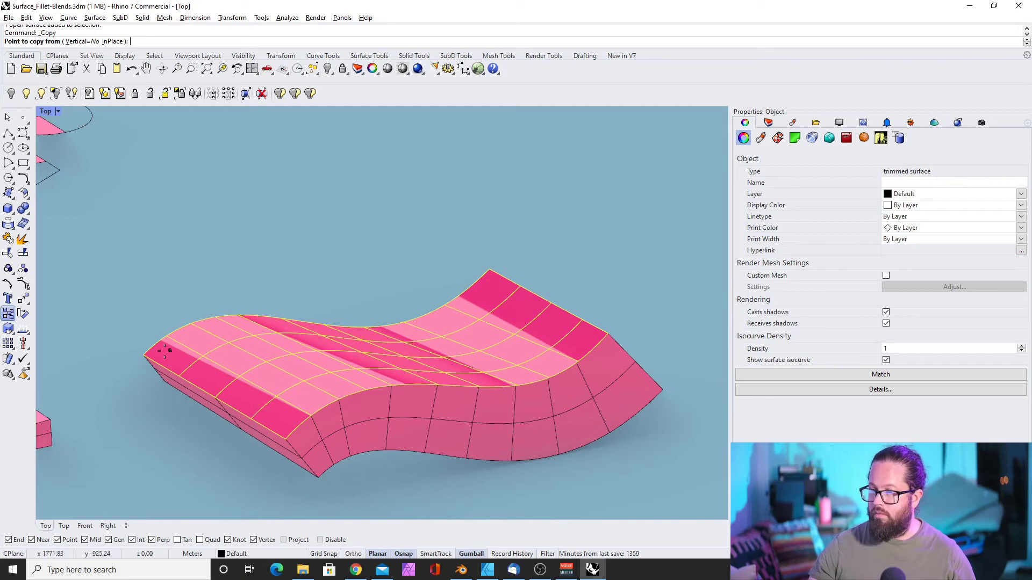
click(143, 354)
click(203, 204)
key(Escape)
scroll(237, 257, down, 4)
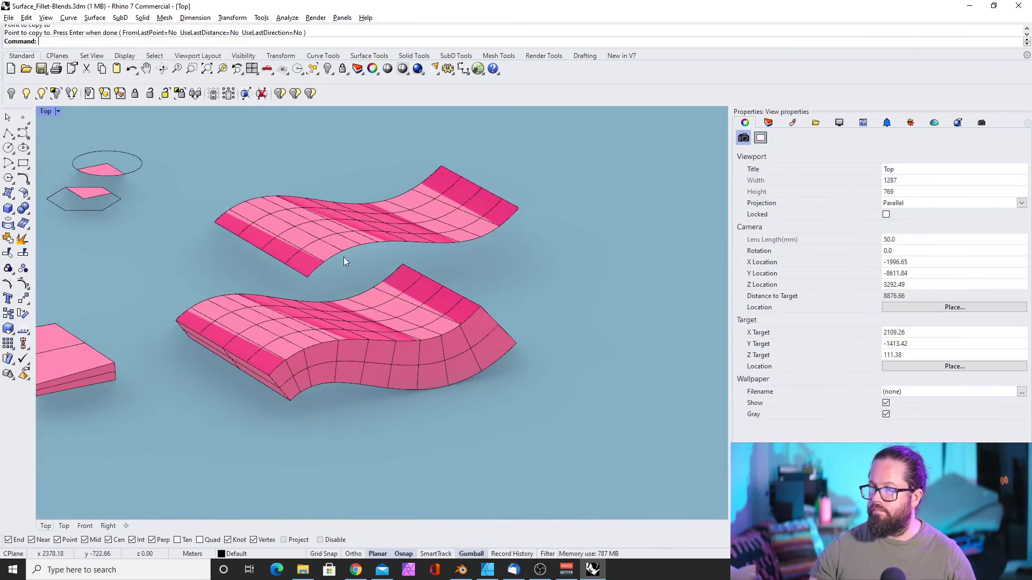
Start a variable offset on the raised copy and pull both corner handles of one straight end outward, the first by about 56 m.
scroll(345, 262, up, 3)
click(337, 228)
scroll(278, 234, down, 2)
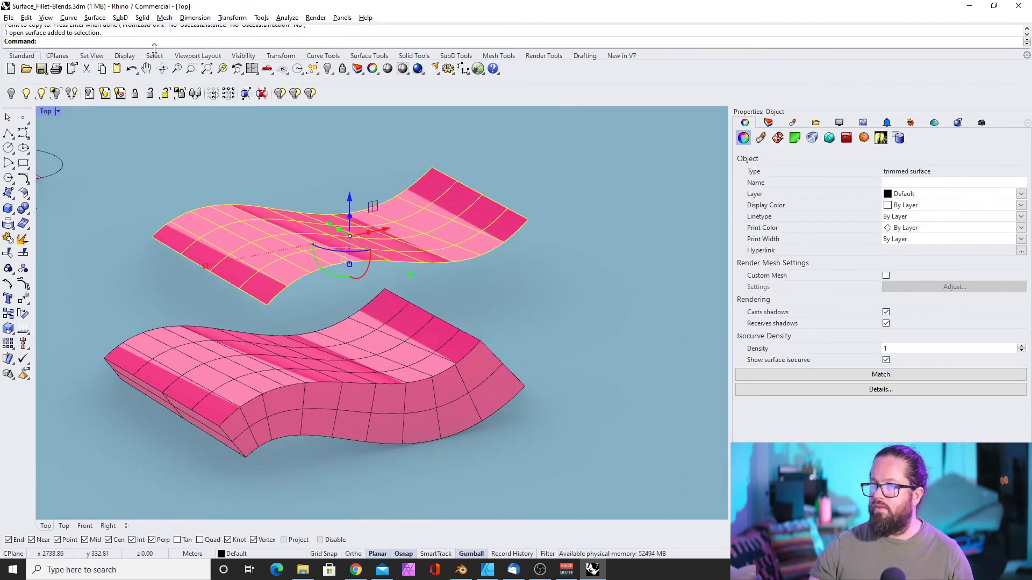
click(366, 56)
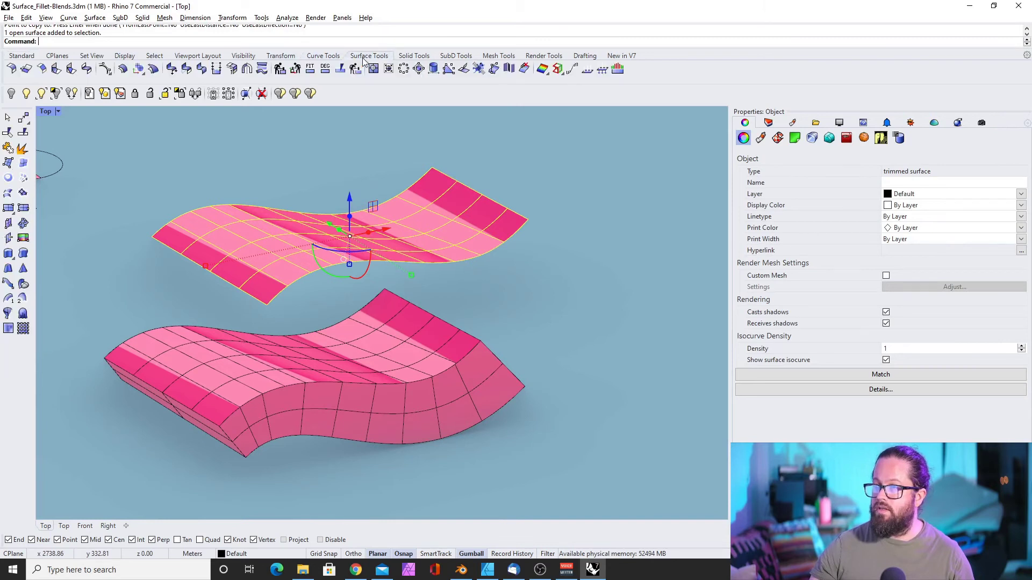
click(123, 69)
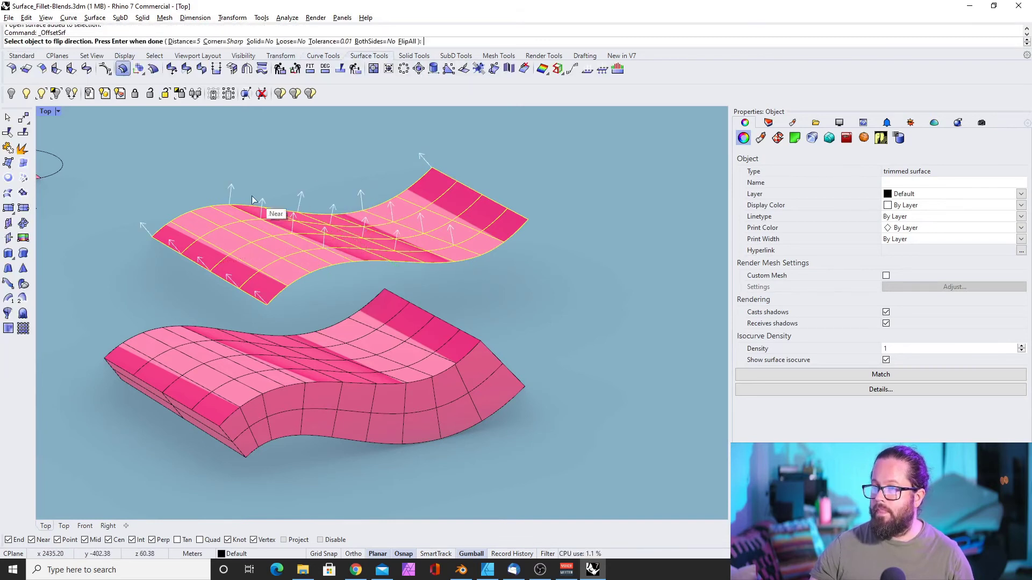
click(139, 69)
scroll(157, 231, up, 2)
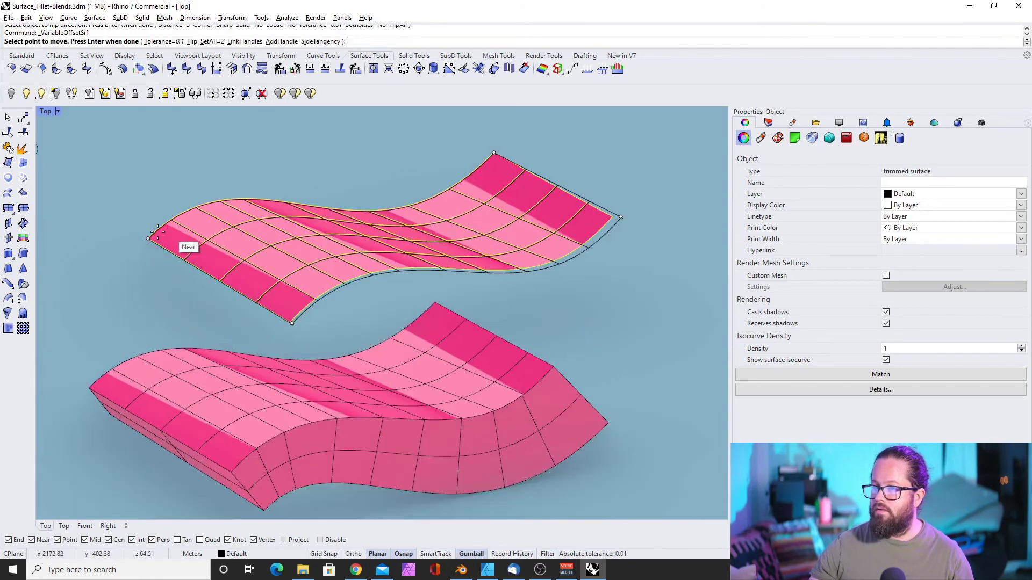
click(145, 238)
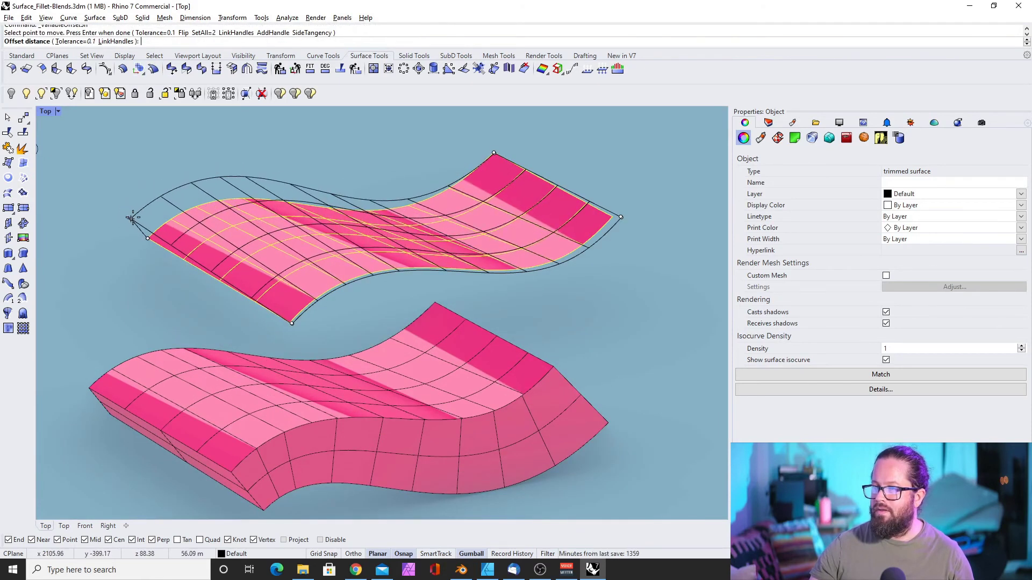
click(320, 323)
click(291, 324)
click(482, 206)
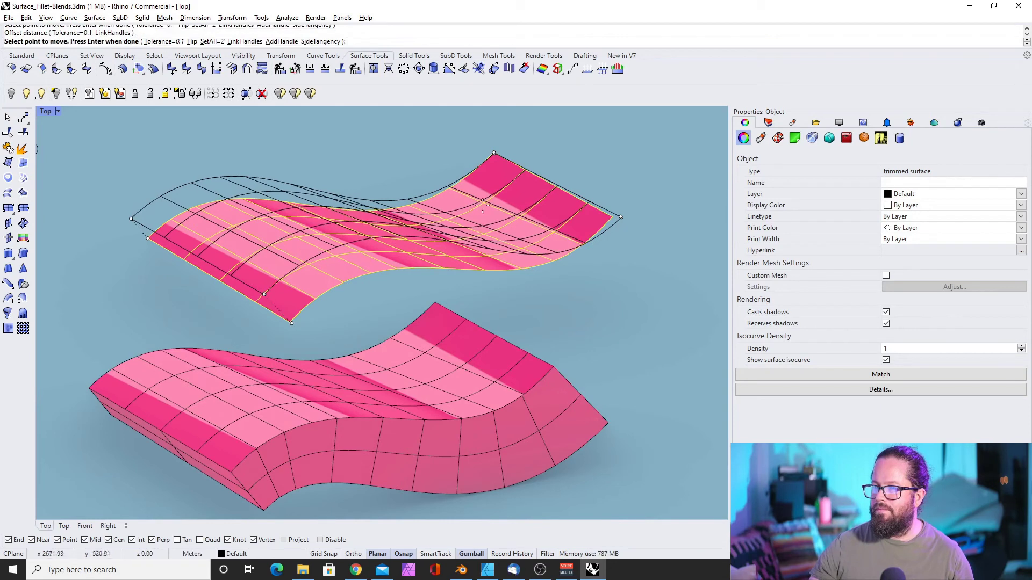
Pull the two corner handles at the opposite straight end of the copy outward by a similar offset distance.
click(494, 152)
click(470, 127)
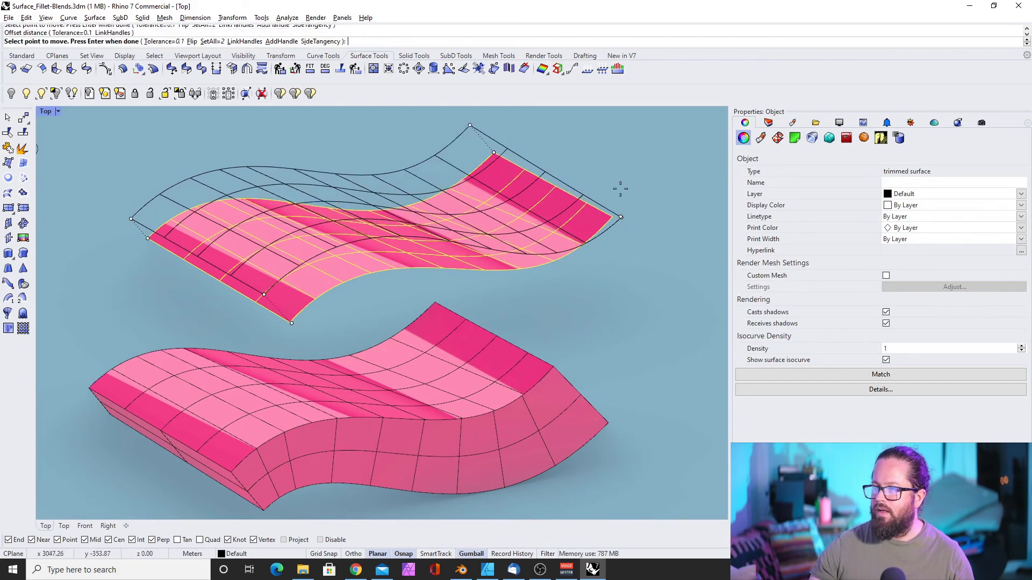
click(621, 217)
click(598, 192)
Add two variable offset handles along one straight edge of the copied surface, between its corner handles.
right_drag(408, 268, 300, 242)
scroll(300, 241, down, 6)
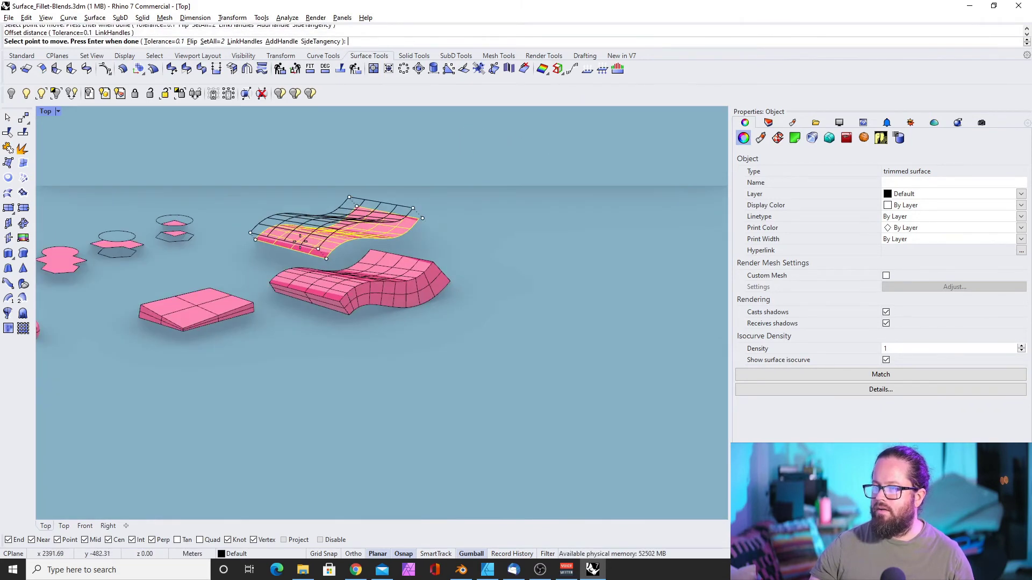
scroll(300, 242, up, 5)
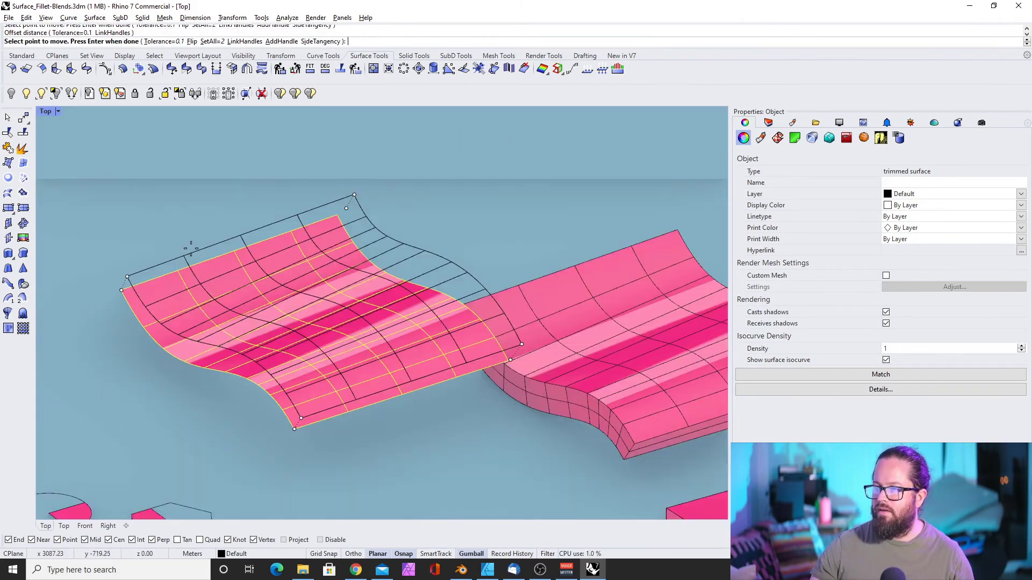
click(281, 41)
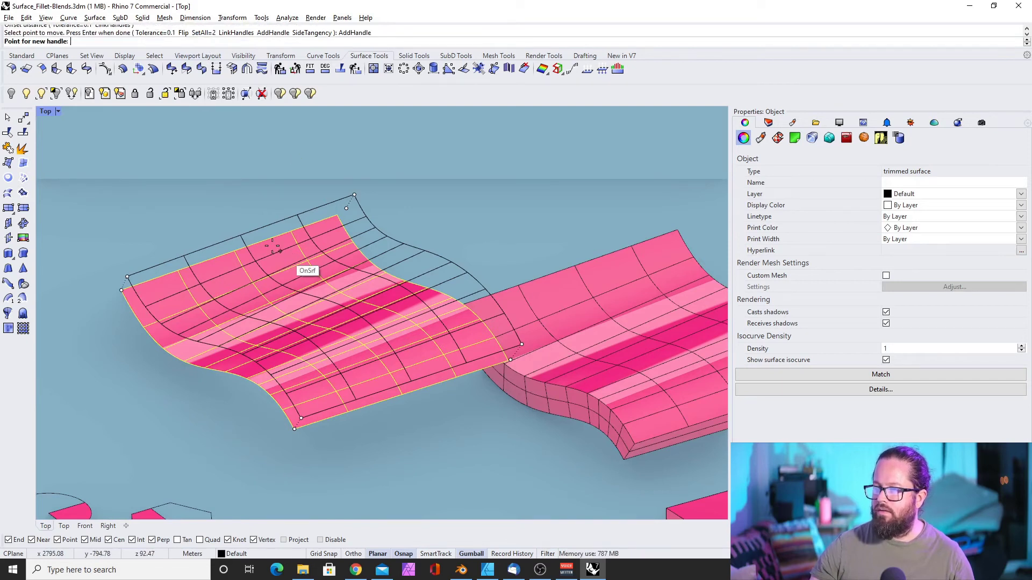
click(268, 240)
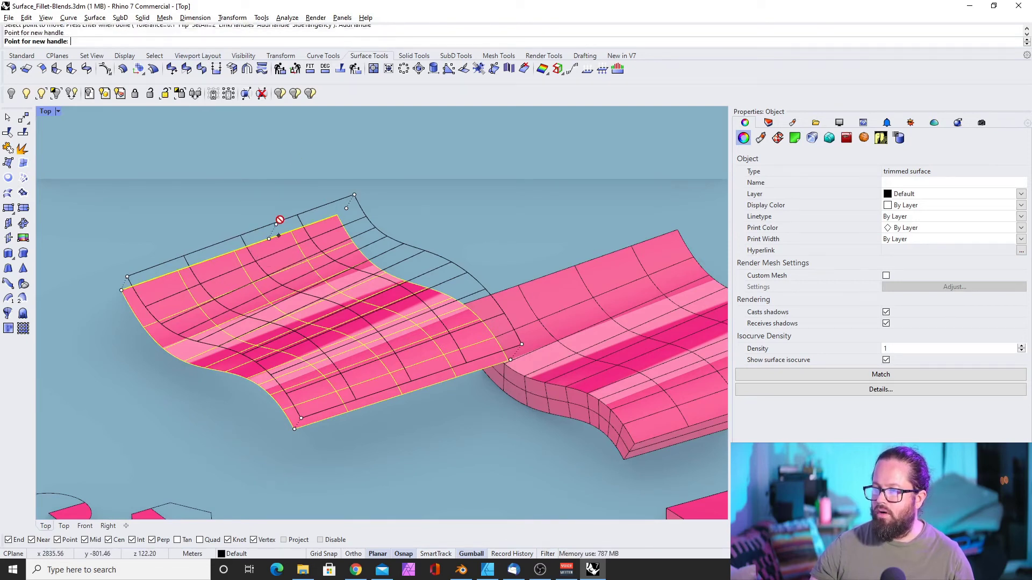
scroll(279, 236, up, 3)
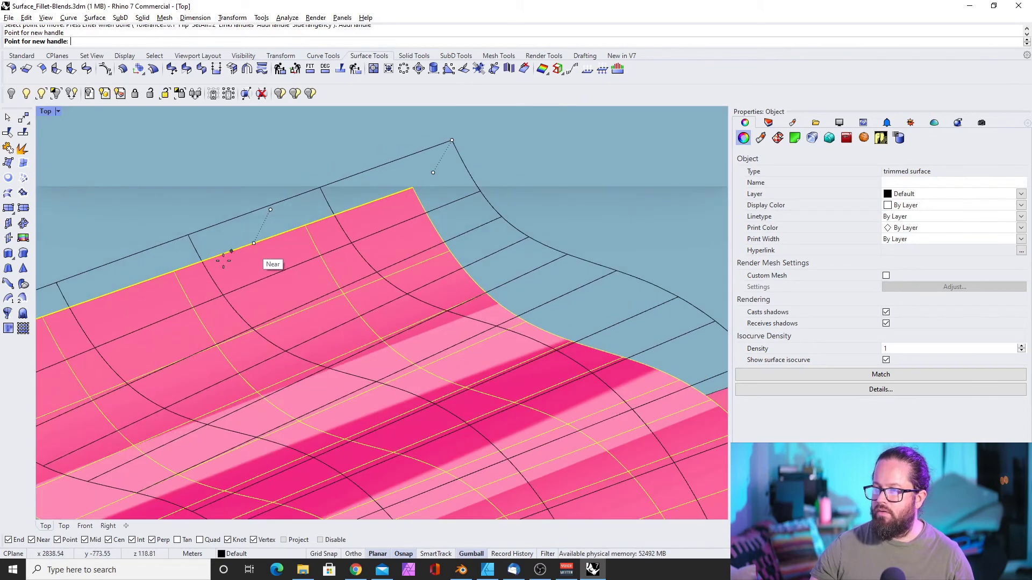
click(120, 290)
scroll(219, 339, down, 3)
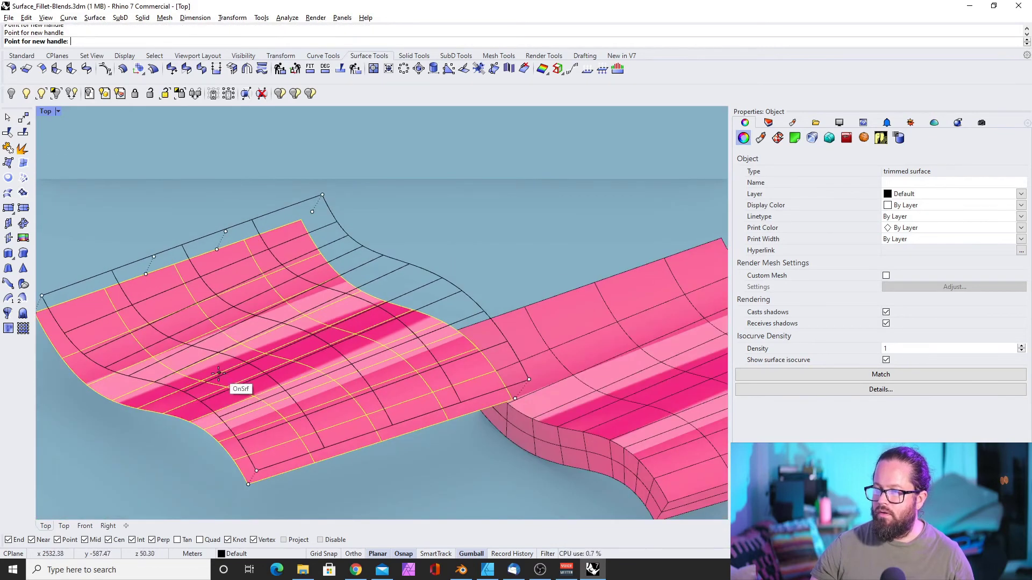
Add three offset handles across the interior of the copied surface and one on its other straight edge.
scroll(220, 374, up, 2)
right_drag(220, 375, 273, 347)
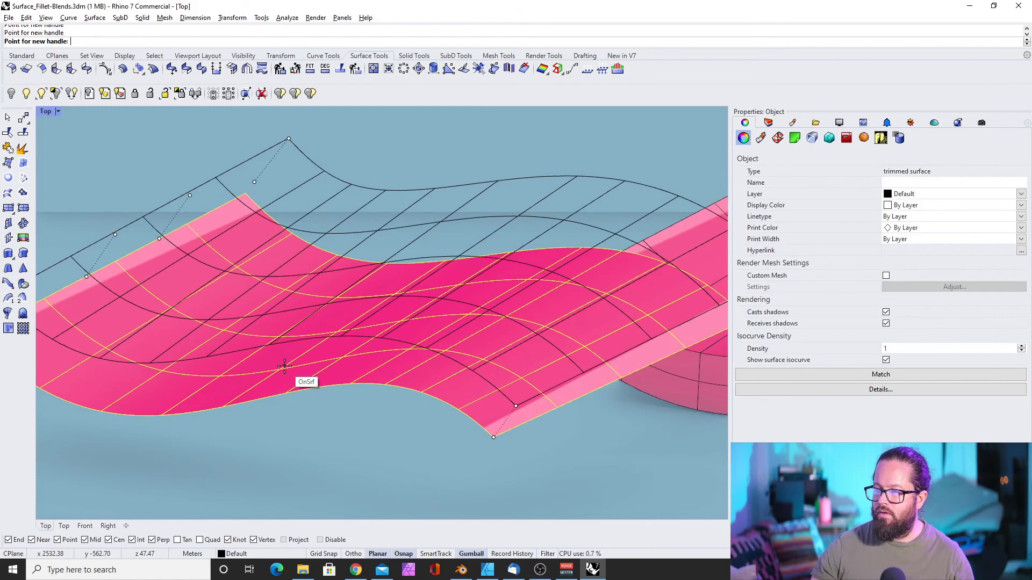
right_drag(338, 321, 287, 333)
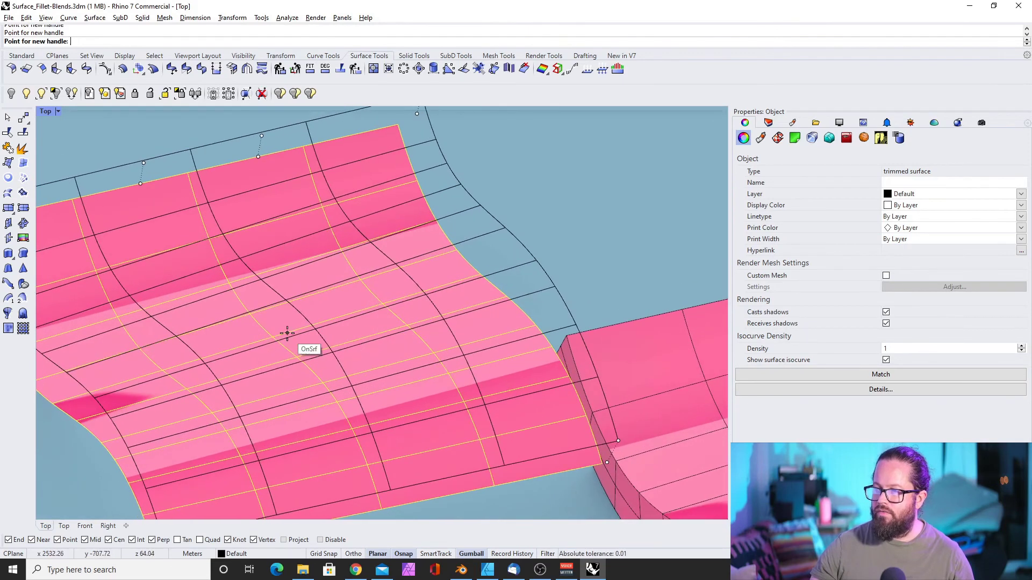
scroll(287, 333, down, 3)
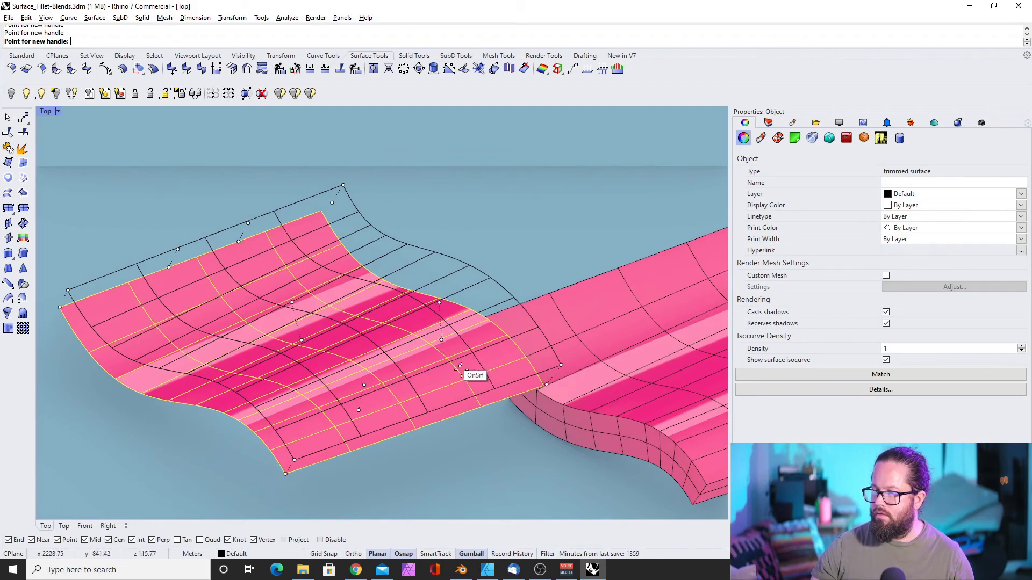
right_drag(460, 366, 367, 367)
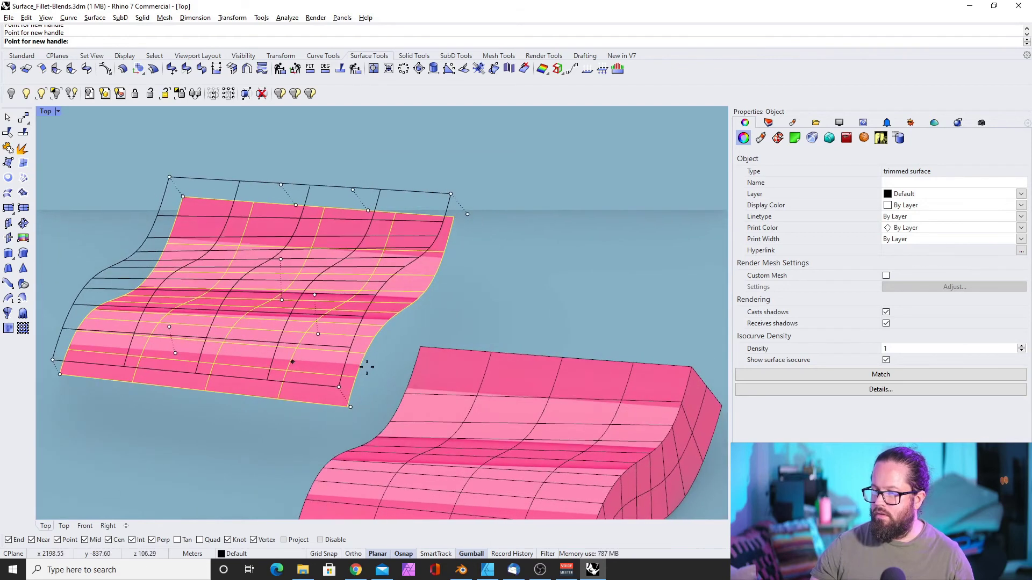
click(233, 394)
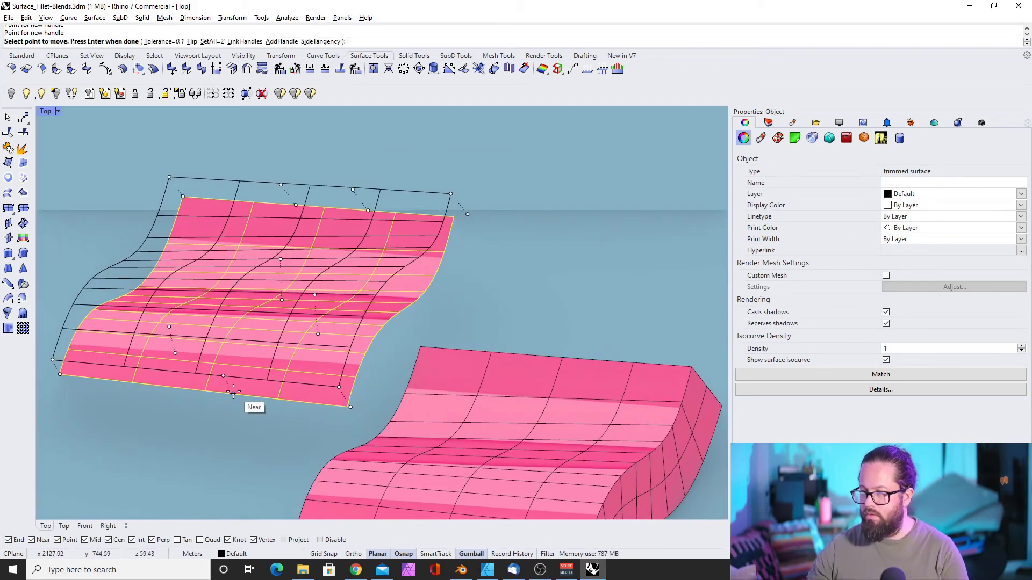
Raise the three interior handles to uneven offset distances, the first about 86 m and the second about 118 m.
click(169, 327)
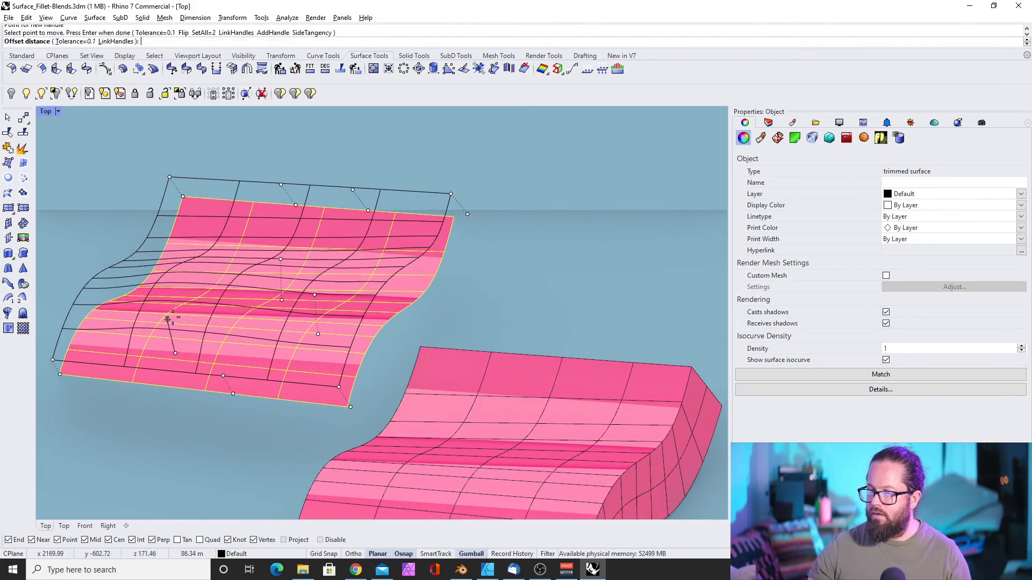
click(167, 319)
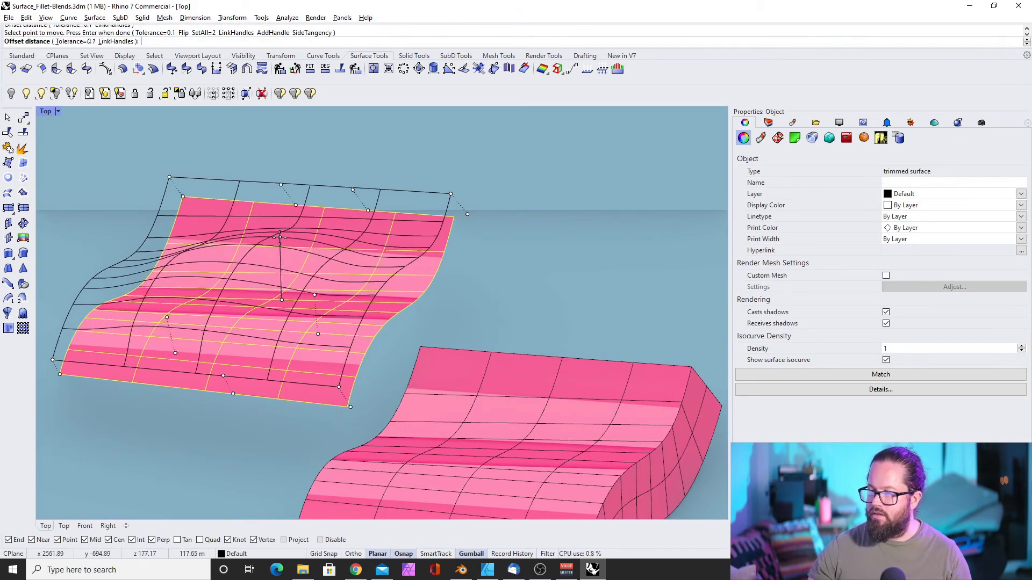
click(280, 237)
click(313, 279)
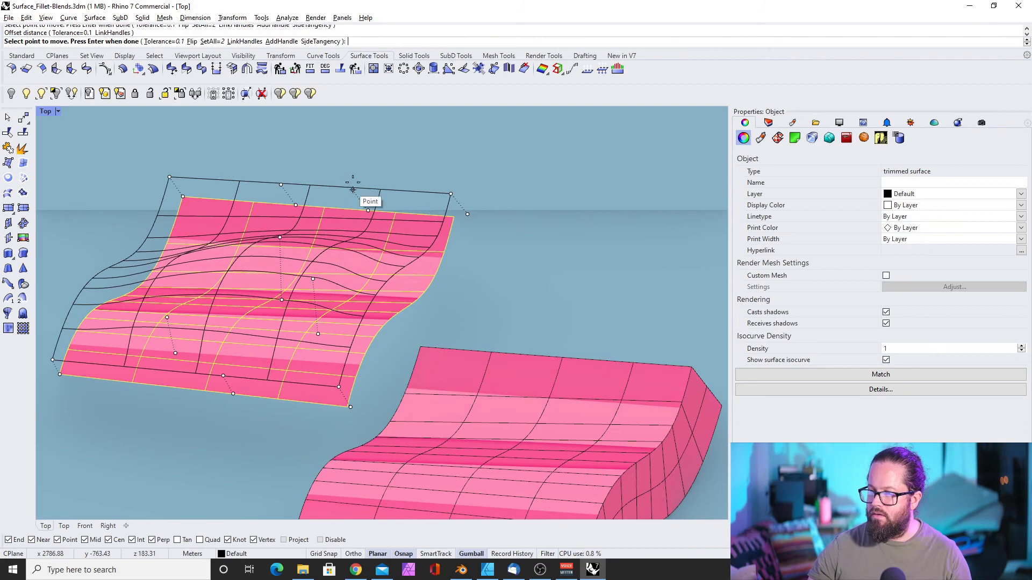
Pull the two handles added on the straight edge between the corners slightly farther out from the surface.
right_drag(352, 189, 407, 191)
right_drag(228, 302, 278, 264)
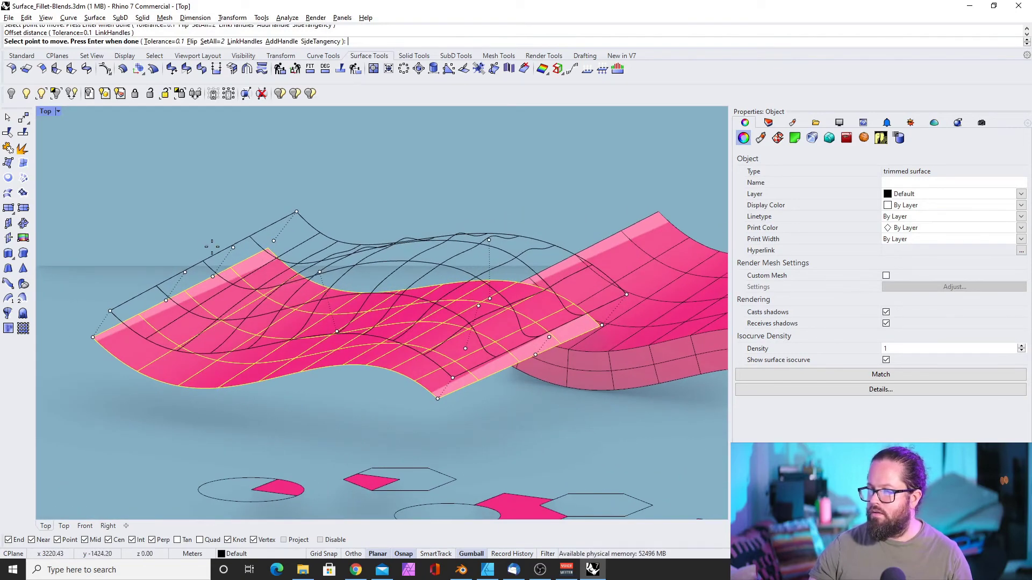
click(232, 247)
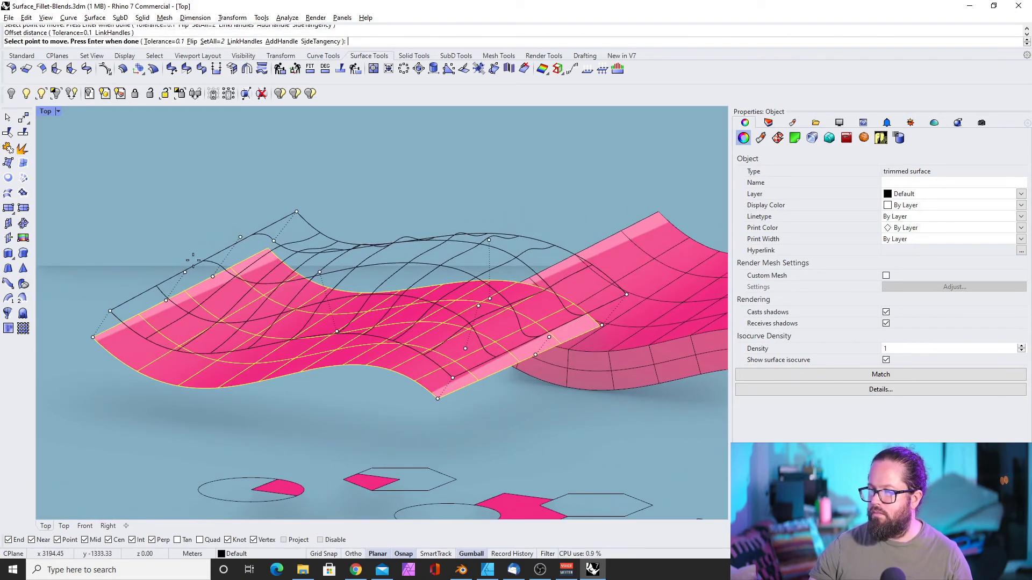
click(194, 260)
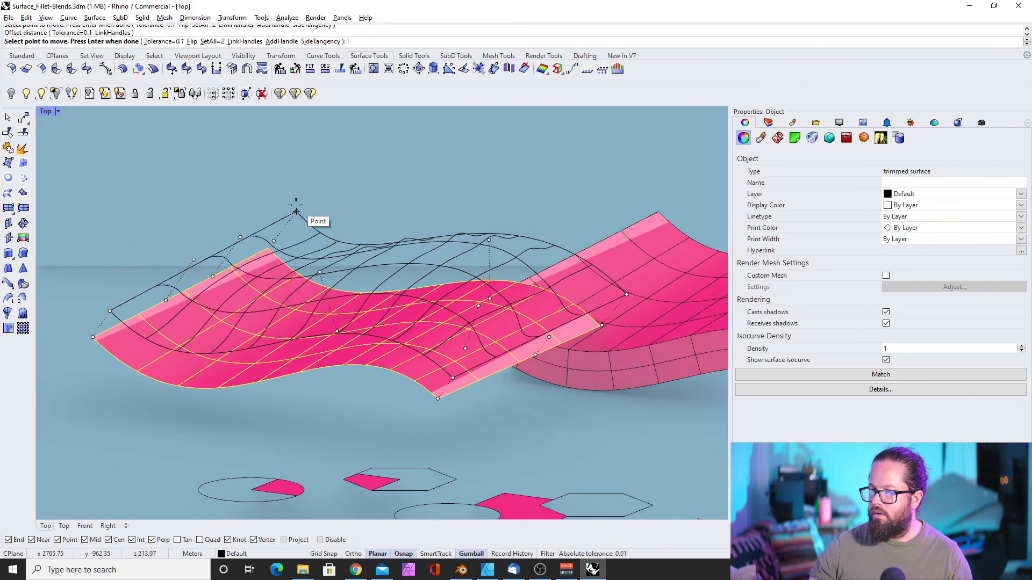
Apply the variable offset with the edited handles, and undo the copy of the wavy surface.
key(Return)
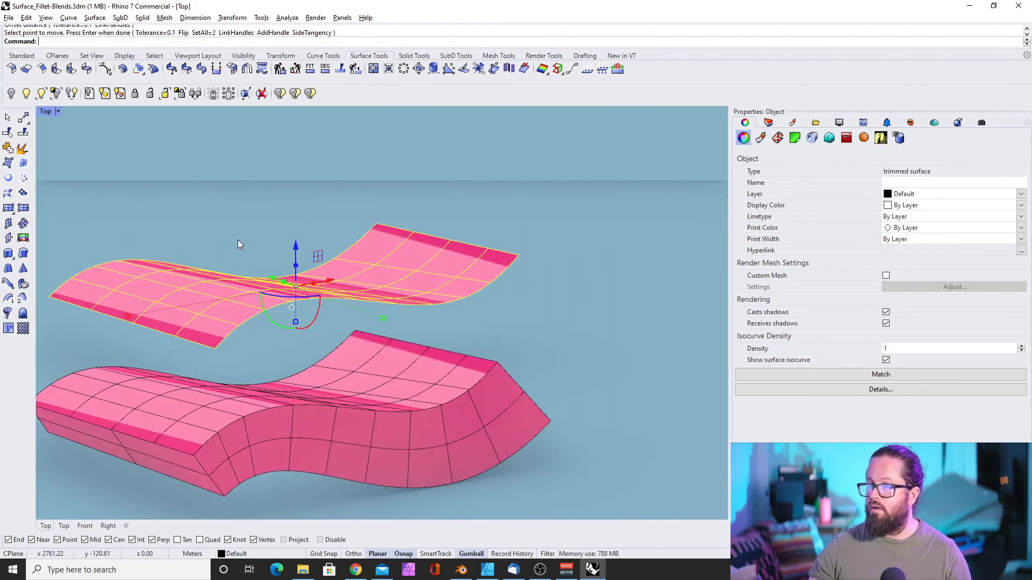
key(ctrl+z)
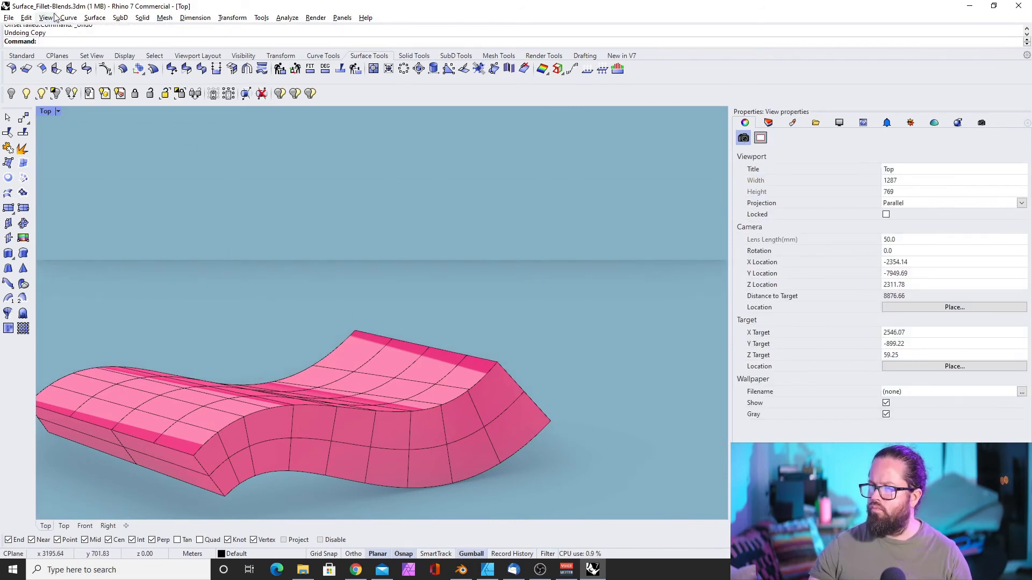
Redo the copy of the wavy surface.
click(25, 18)
click(54, 43)
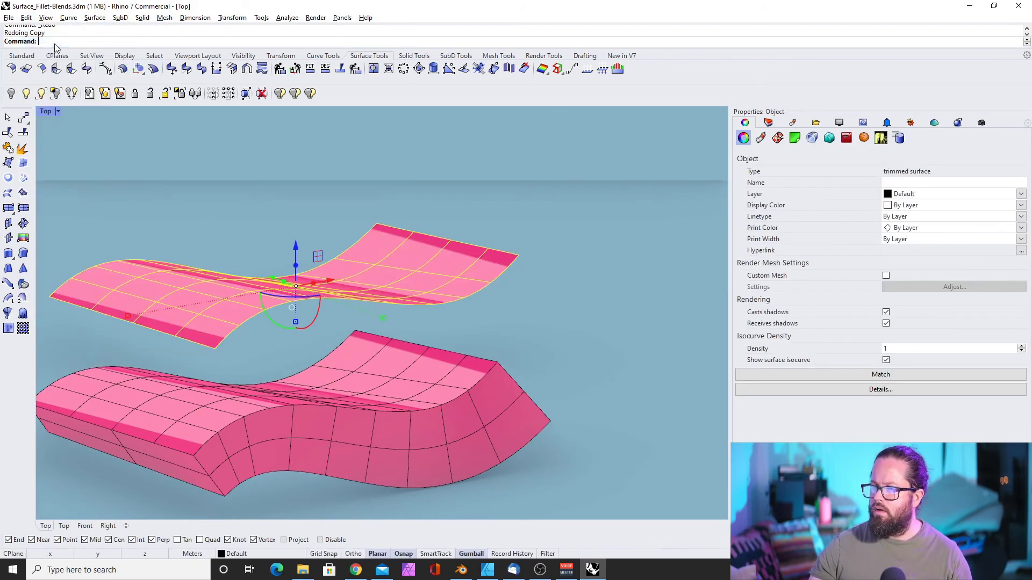
scroll(233, 293, up, 4)
Start a variable surface offset on the copied wavy surface and raise its four corner handles above it.
click(200, 267)
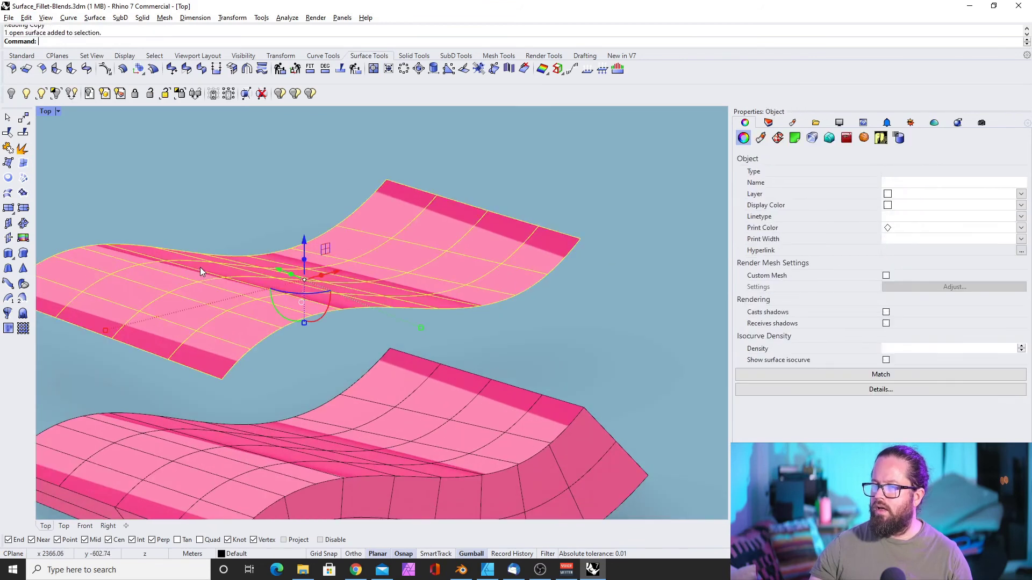
click(153, 68)
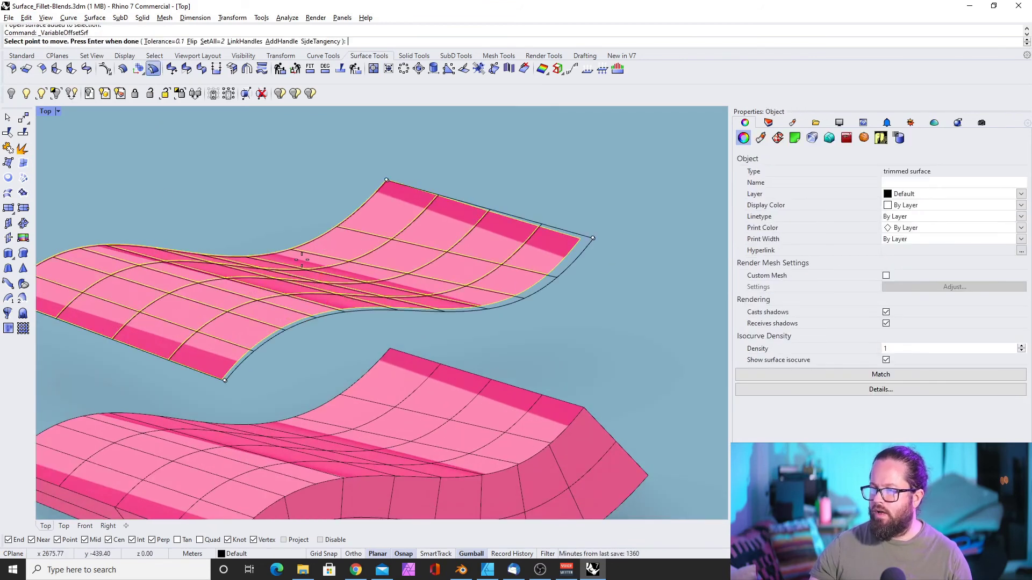
click(387, 180)
click(368, 157)
click(593, 238)
click(565, 212)
click(240, 313)
click(235, 296)
click(162, 309)
click(143, 282)
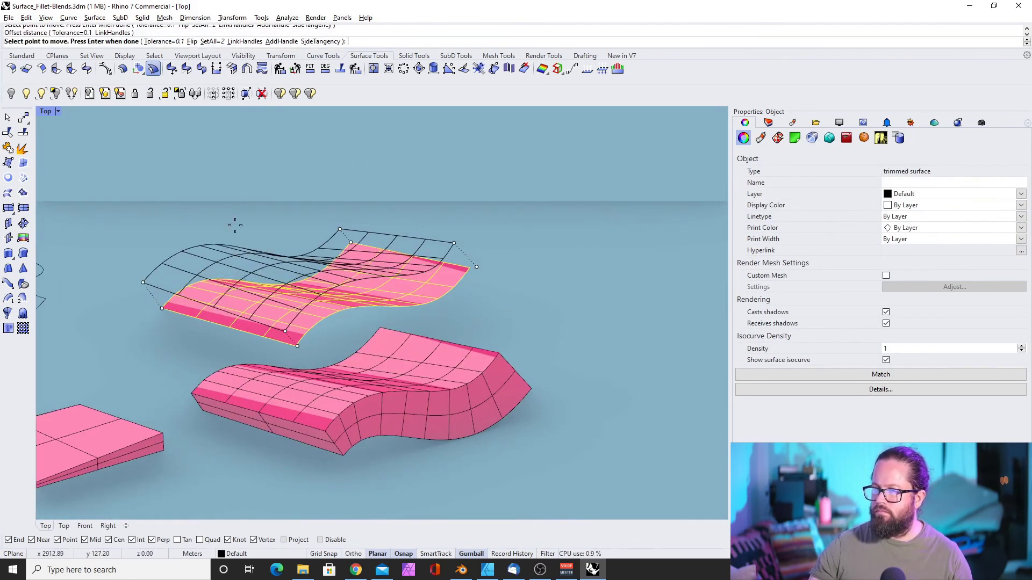
Add three offset handles across the interior of the copied surface.
scroll(234, 226, up, 4)
click(283, 41)
right_drag(258, 279, 294, 347)
click(295, 342)
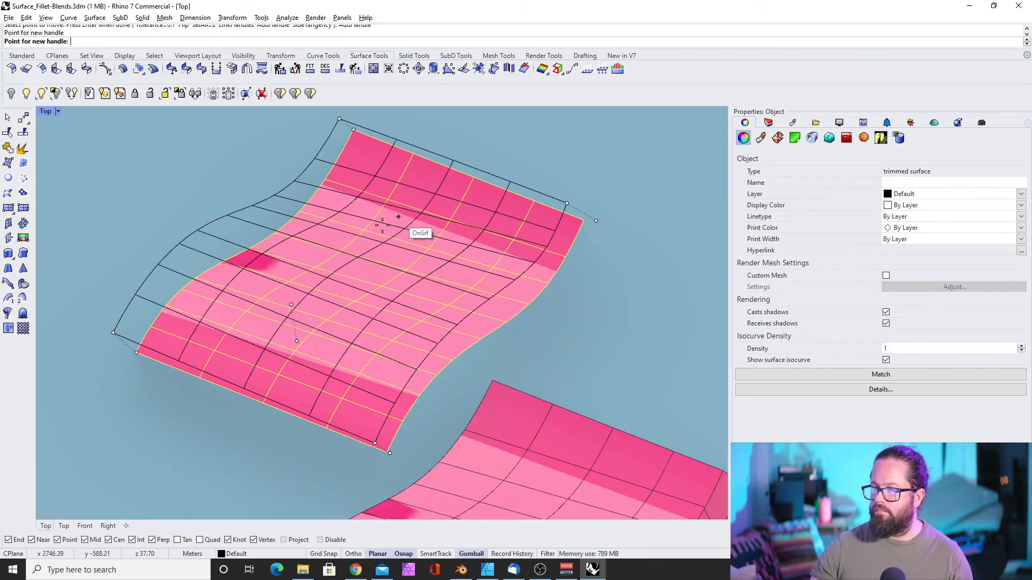
click(398, 217)
click(474, 282)
key(Return)
Raise the three interior handles to uneven distances and apply the variable offset.
right_drag(468, 280, 323, 244)
click(281, 258)
click(277, 237)
click(452, 251)
click(454, 225)
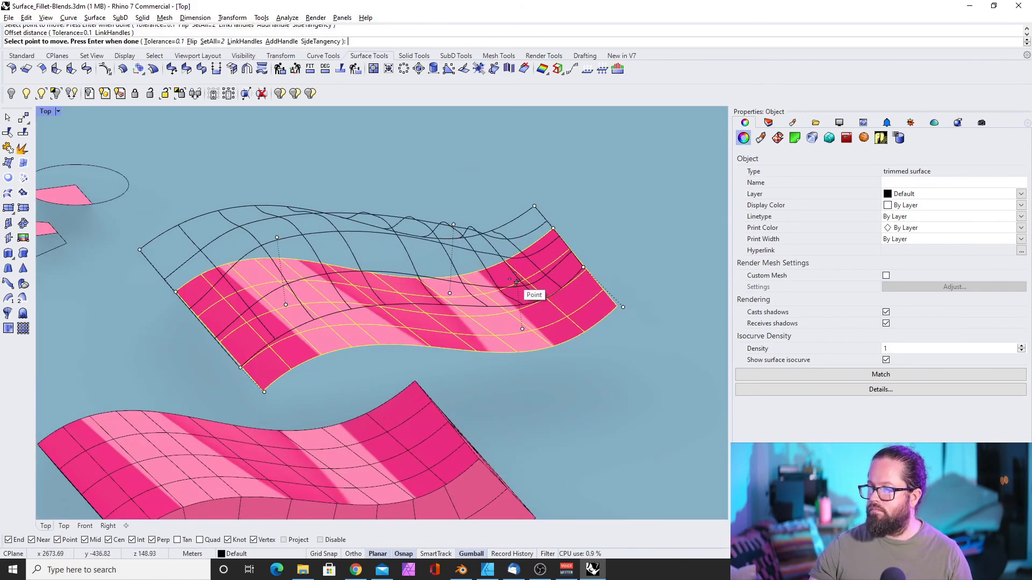
click(517, 283)
click(520, 289)
key(Return)
Examine the shape of the new offset surface against the wavy surface below it.
scroll(513, 269, up, 6)
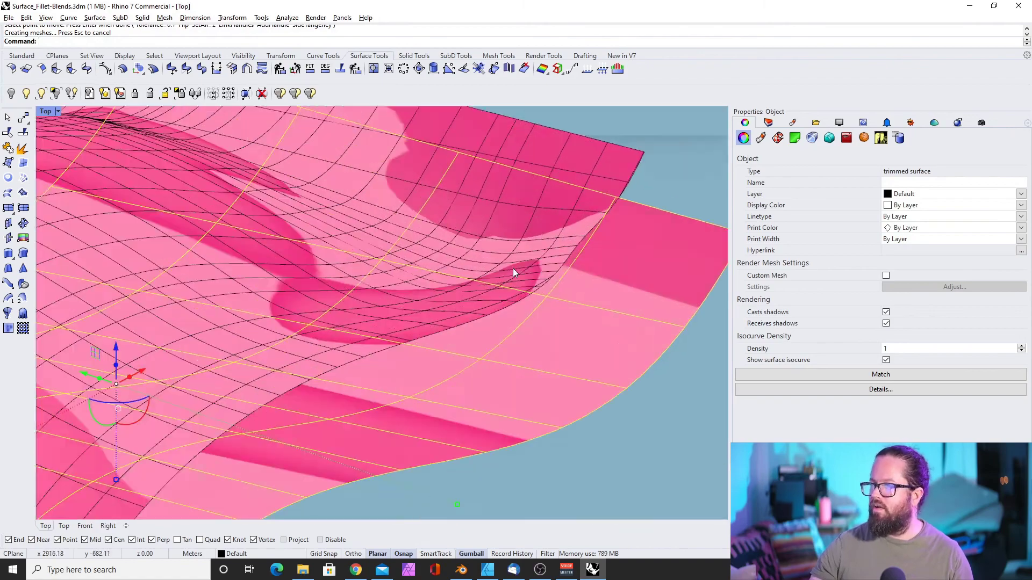
scroll(513, 268, down, 5)
right_drag(510, 269, 361, 295)
click(234, 276)
scroll(548, 233, up, 4)
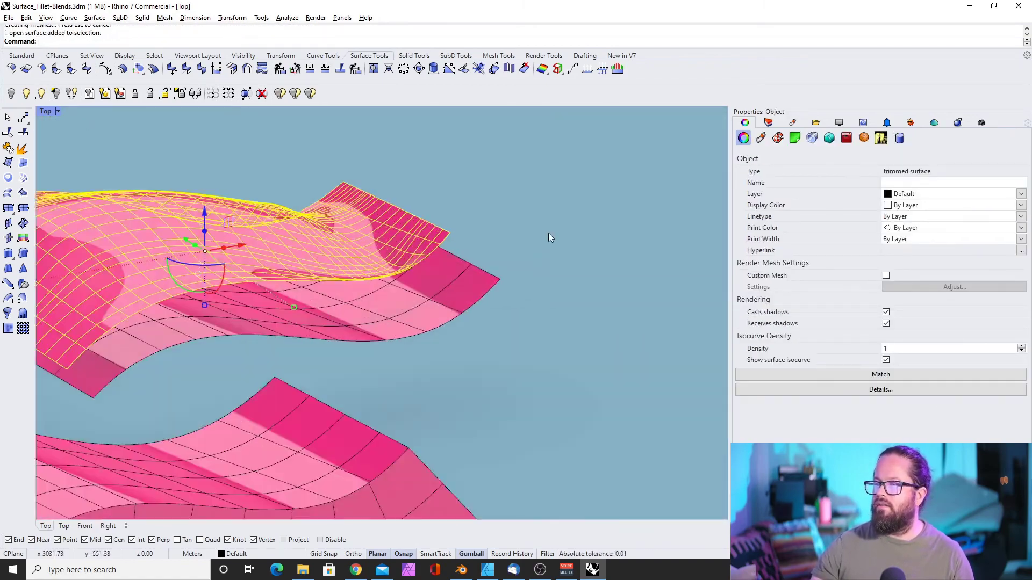
click(548, 233)
scroll(548, 233, down, 4)
right_drag(548, 233, 503, 304)
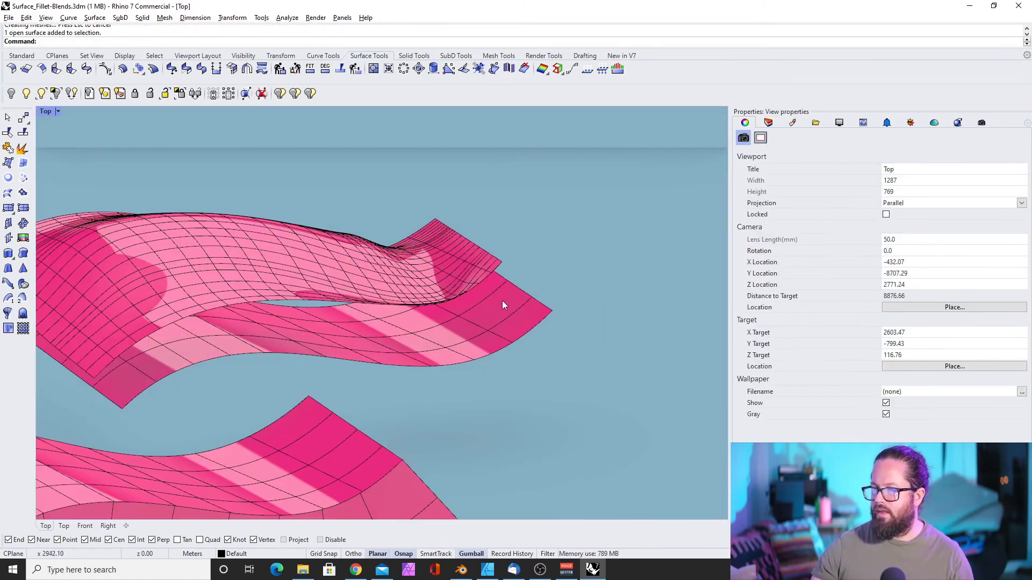
Draw straight polylines joining two corners of the offset surface to the matching corners of the wavy surface below.
click(13, 57)
click(8, 133)
click(456, 243)
click(557, 333)
key(Return)
key(Return)
scroll(263, 373, up, 9)
click(268, 331)
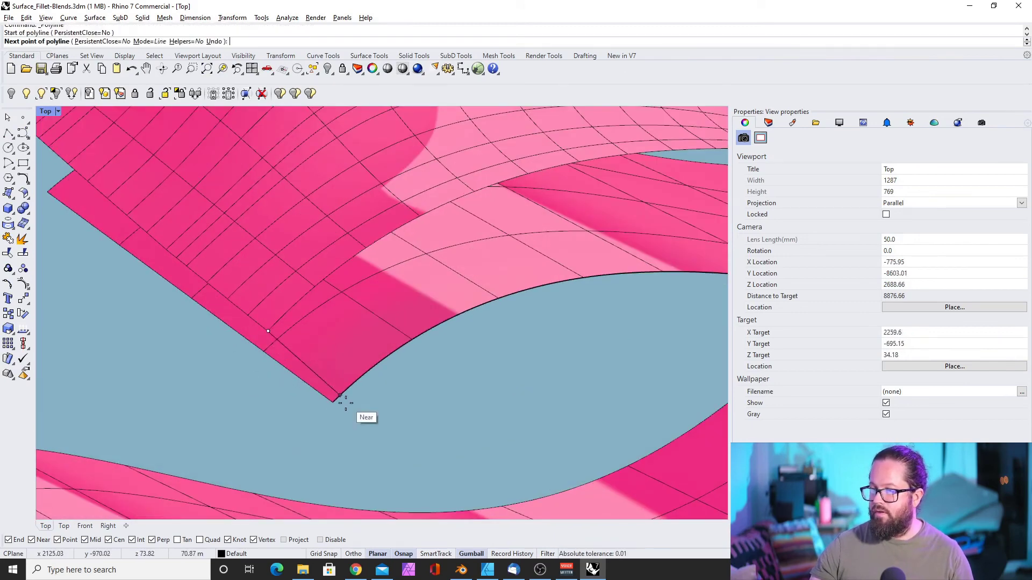
click(343, 399)
key(Return)
Draw straight polylines joining the other two corner pairs of the offset and original surfaces.
right_drag(260, 305, 456, 301)
key(Return)
click(269, 258)
click(240, 327)
key(Return)
key(Return)
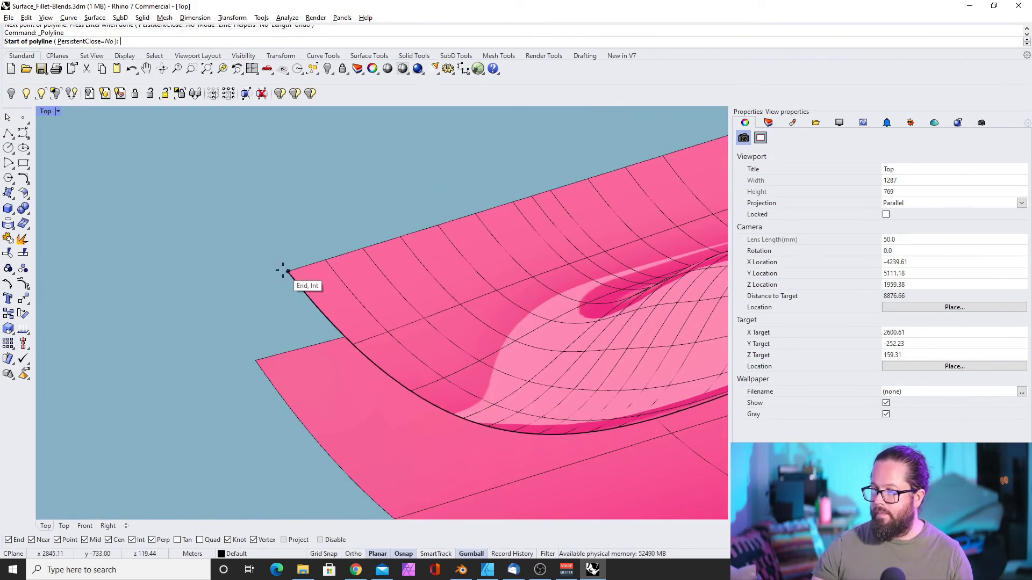
click(288, 272)
click(255, 359)
key(Return)
Build an edge surface between the two curved edges and corner lines along one wavy side.
scroll(255, 354, down, 12)
click(9, 194)
click(85, 198)
scroll(317, 293, up, 6)
click(300, 289)
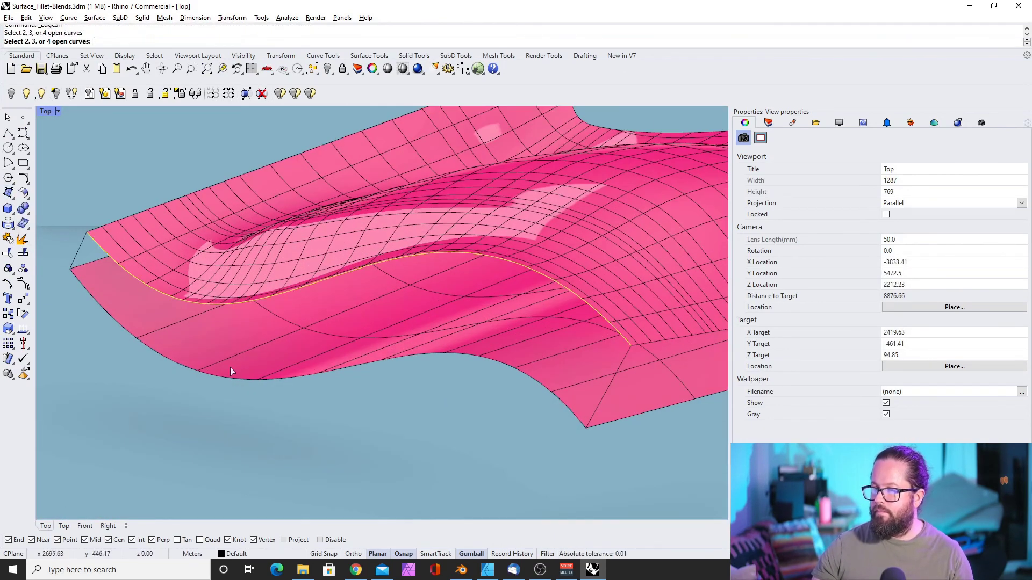
scroll(230, 368, down, 4)
click(376, 341)
key(Return)
Join the offset surface, the original surface and the new curved side wall.
click(277, 212)
click(8, 238)
click(266, 327)
click(323, 329)
key(Return)
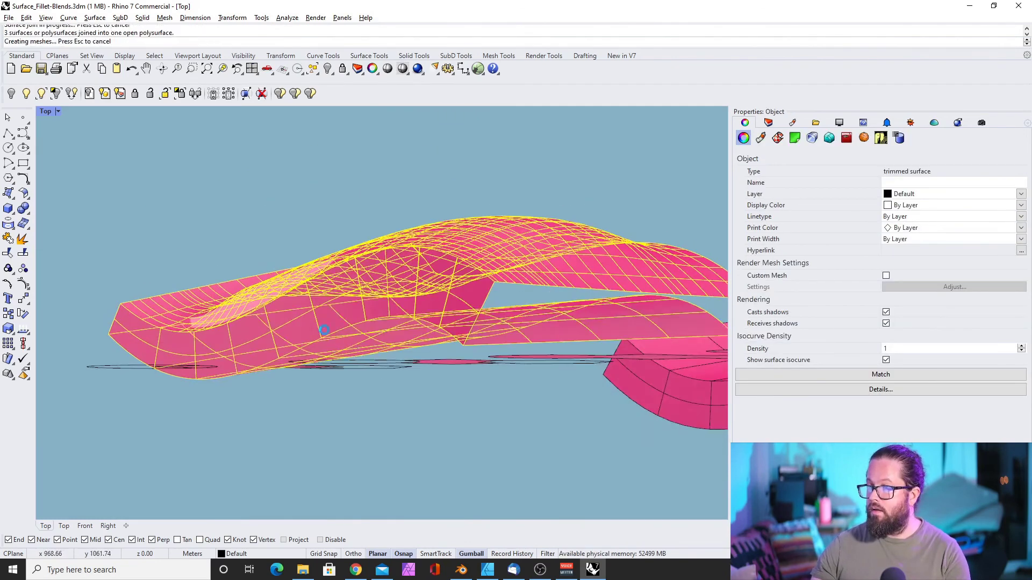
Close one open straight end of the joined body with an edge surface from its four boundary edges.
right_drag(324, 330, 383, 380)
scroll(395, 333, down, 7)
scroll(383, 380, up, 5)
scroll(186, 293, up, 6)
click(196, 263)
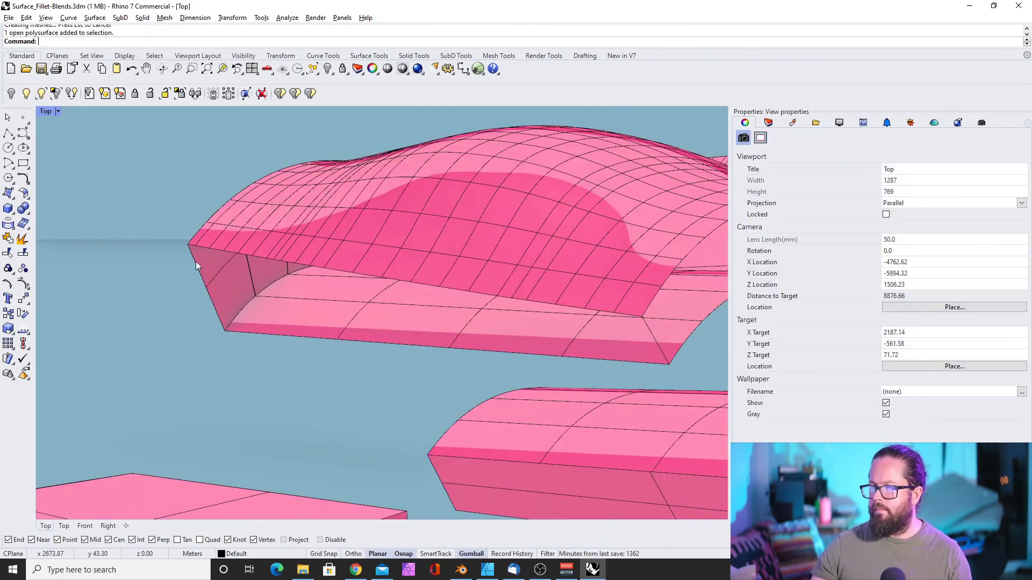
click(8, 193)
click(39, 198)
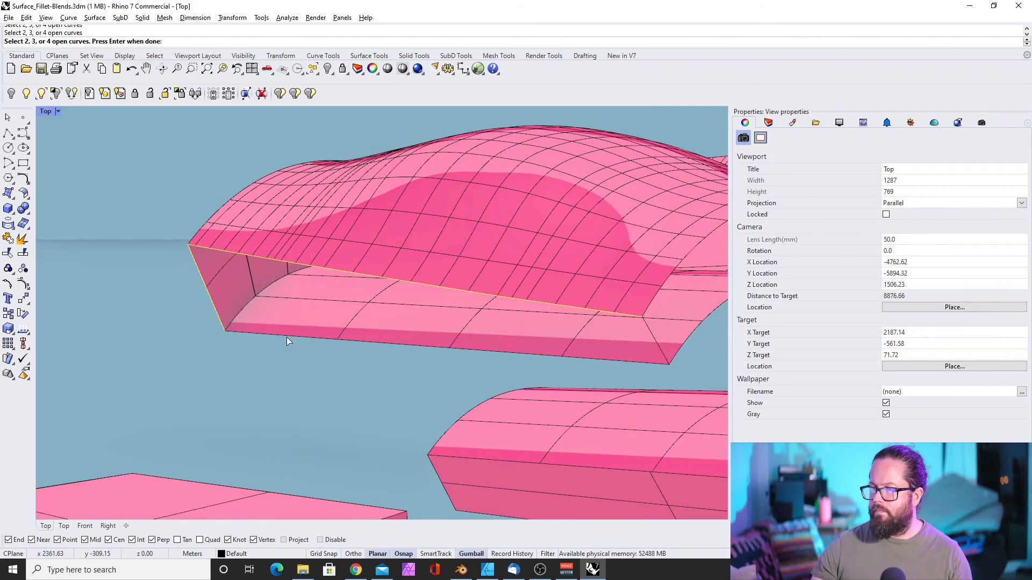
right_drag(288, 340, 367, 285)
click(339, 362)
click(341, 365)
right_click(341, 365)
Close the remaining open straight end and wavy side of the body with edge surfaces.
scroll(570, 240, down, 5)
scroll(563, 333, up, 6)
right_drag(570, 240, 414, 264)
right_click(189, 216)
click(188, 209)
click(239, 223)
click(185, 282)
click(218, 361)
click(269, 374)
click(240, 285)
Join the three new edge surfaces with the open polysurface into one body.
scroll(239, 284, down, 2)
click(255, 235)
key(ctrl+j)
click(221, 215)
click(332, 316)
scroll(332, 316, down, 3)
scroll(413, 263, up, 4)
click(317, 273)
click(279, 280)
Examine the closed body with the uneven top surface from several sides.
right_drag(279, 279, 350, 309)
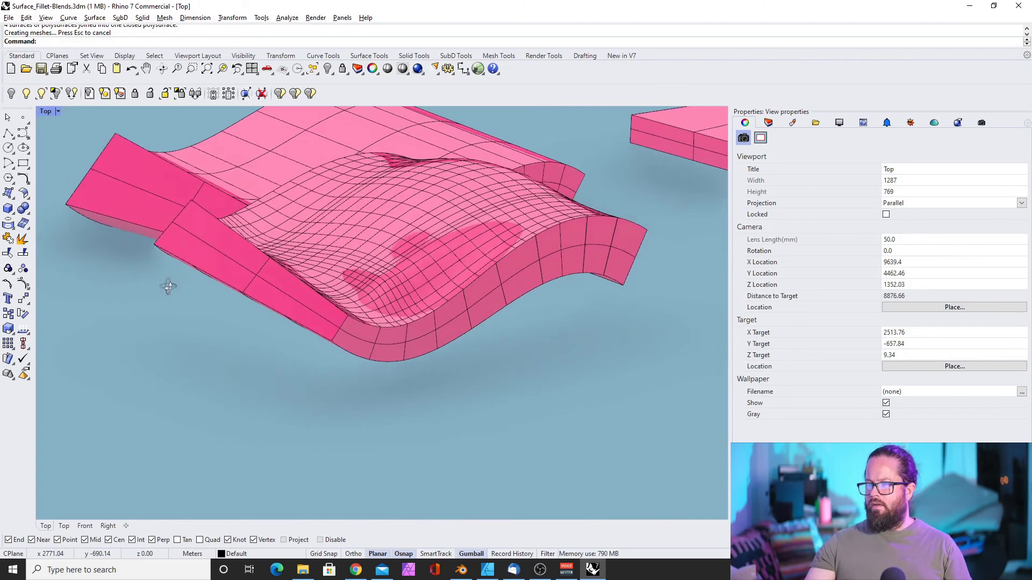
right_drag(169, 286, 166, 430)
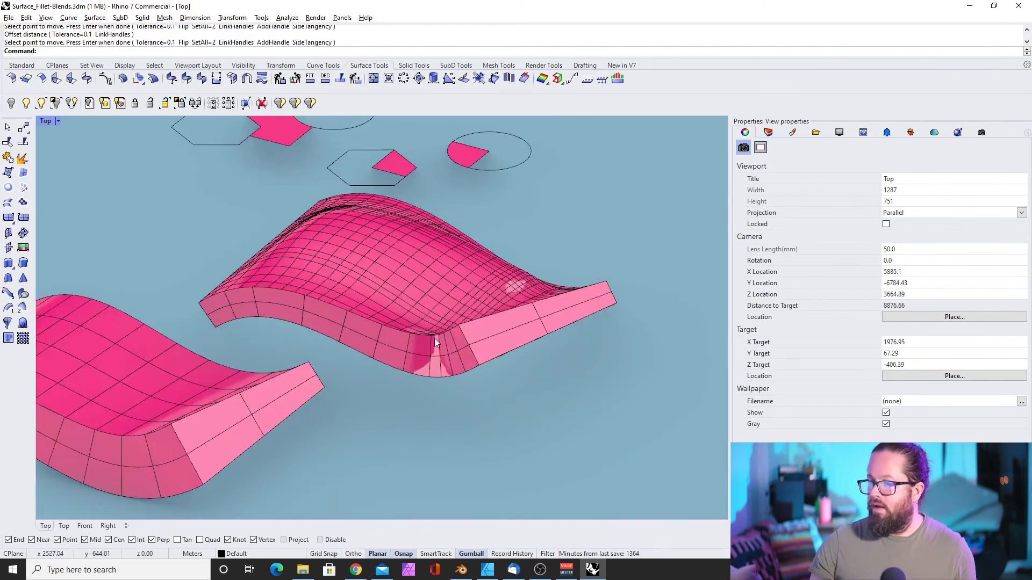
right_drag(434, 338, 249, 239)
scroll(334, 279, down, 8)
scroll(253, 235, up, 10)
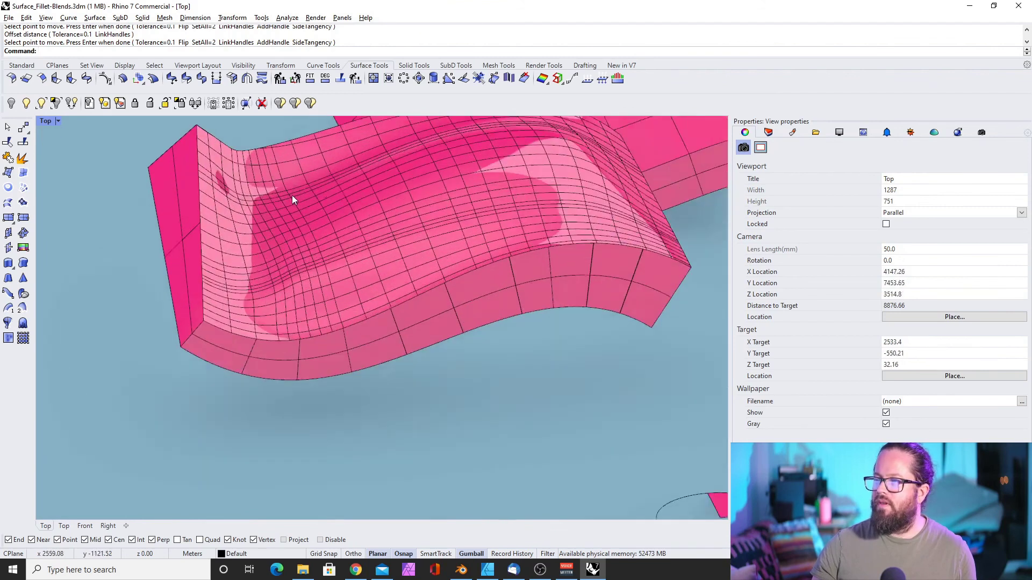
right_drag(291, 196, 430, 245)
scroll(431, 245, down, 4)
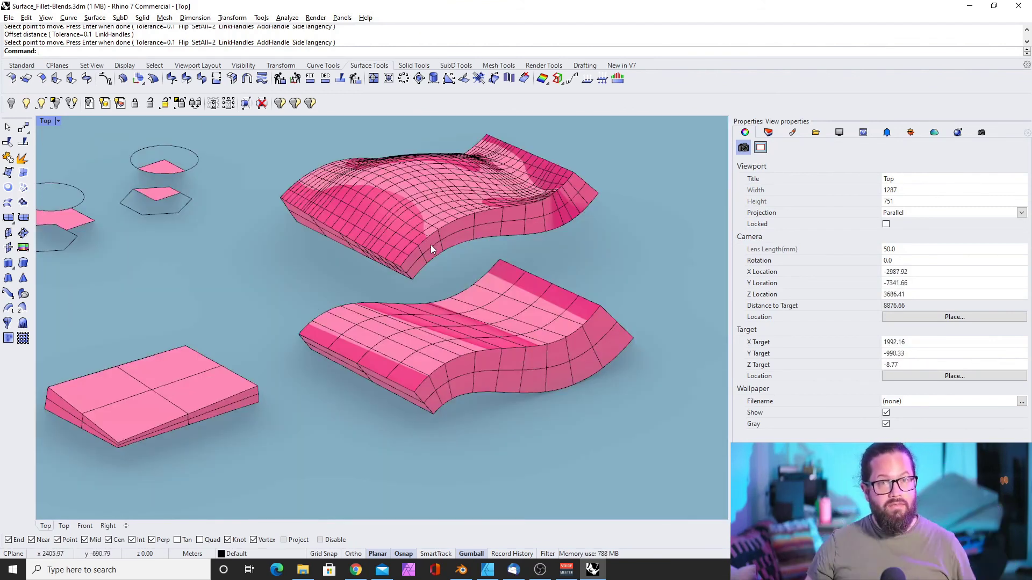